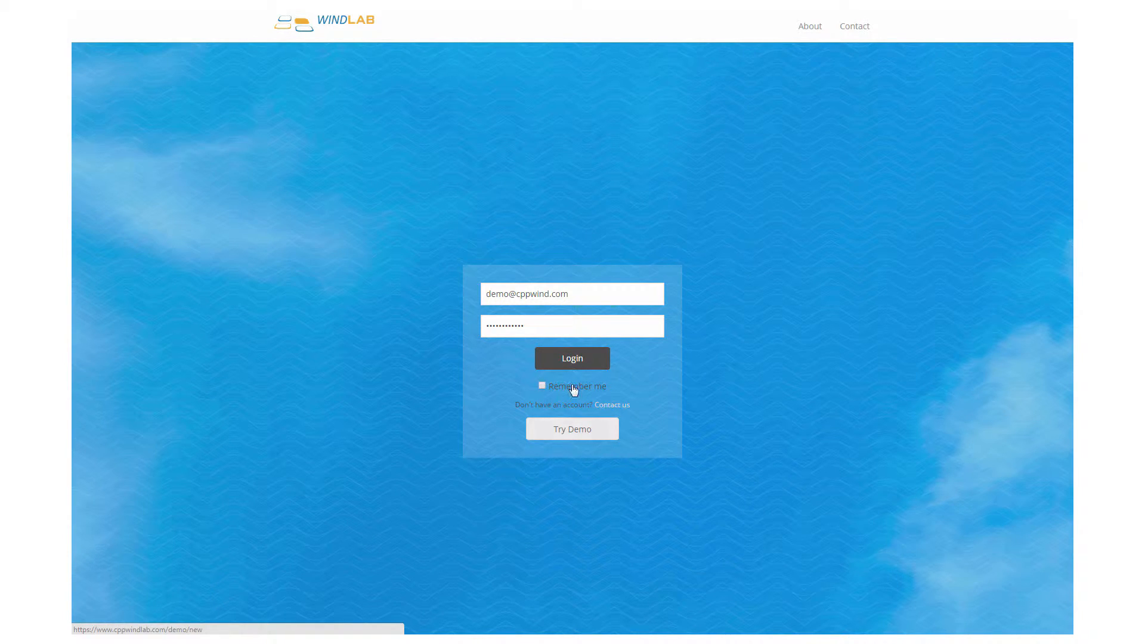
Log into the demo account, decline Chrome's save-password prompt, and begin a new roof
click(573, 361)
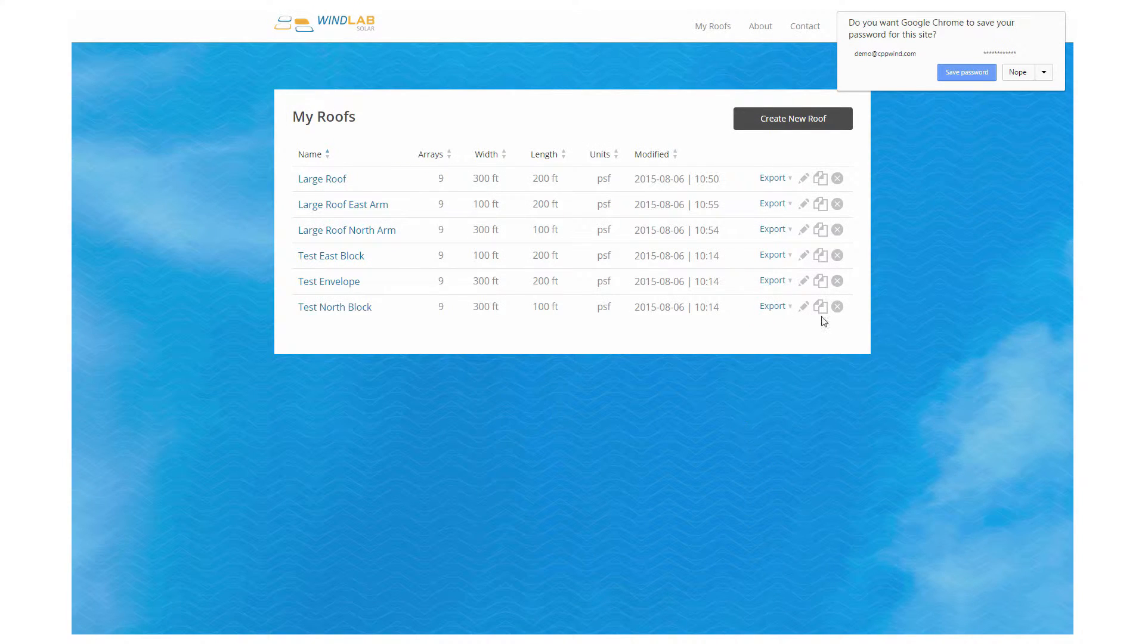
click(1017, 72)
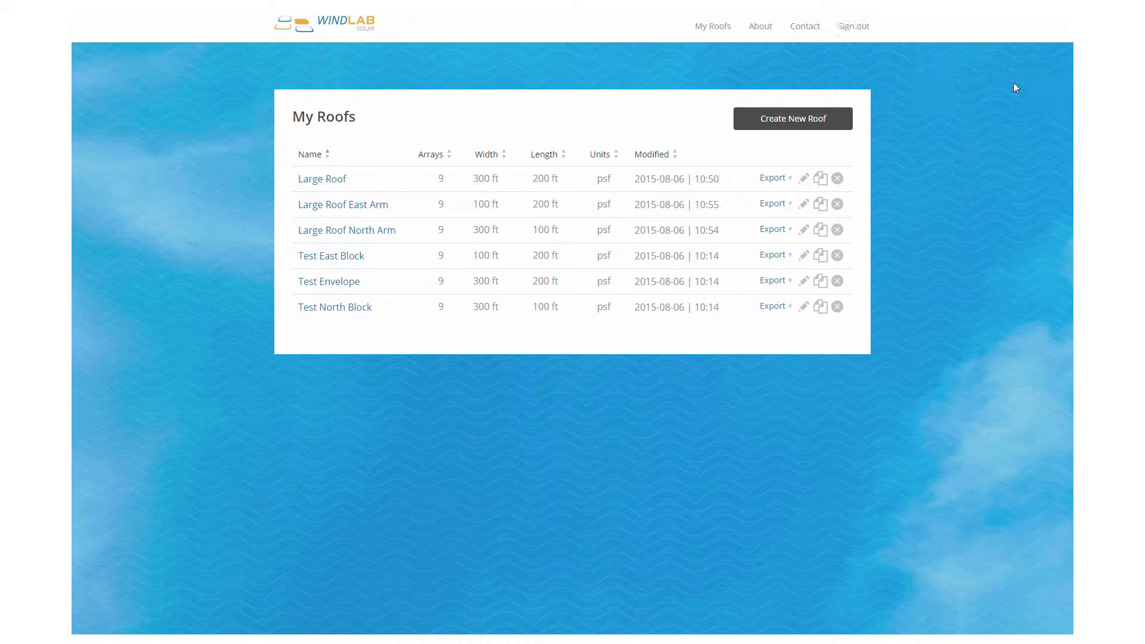
click(772, 120)
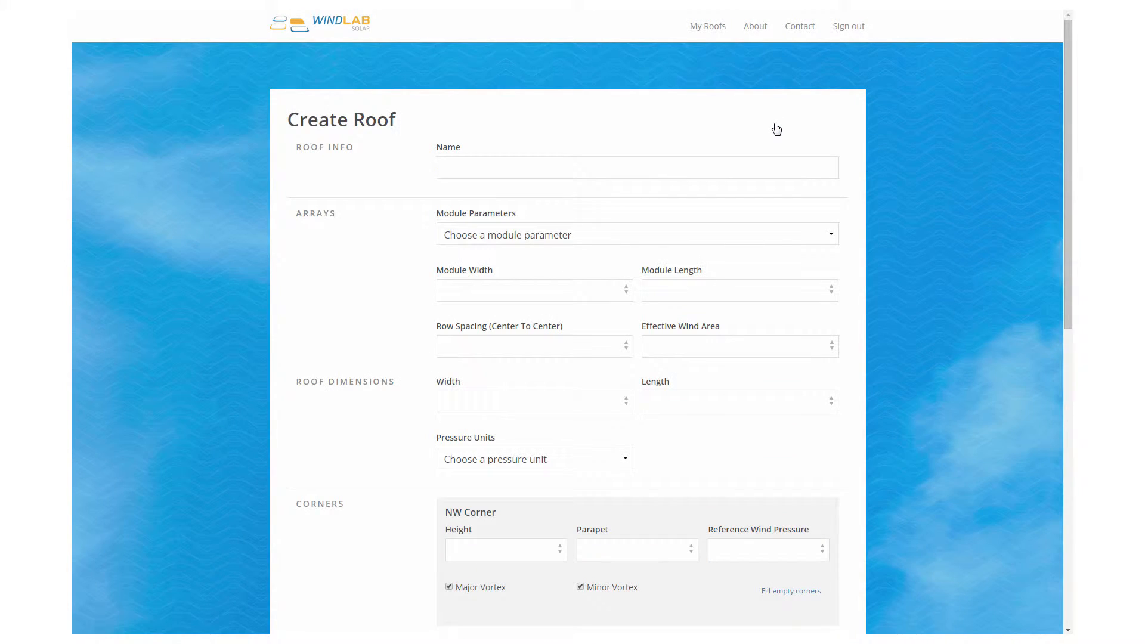
Name the roof Small Roof and choose the SEAOC PV2 15° tilt Normal Force standard
click(498, 172)
text(Small Roof)
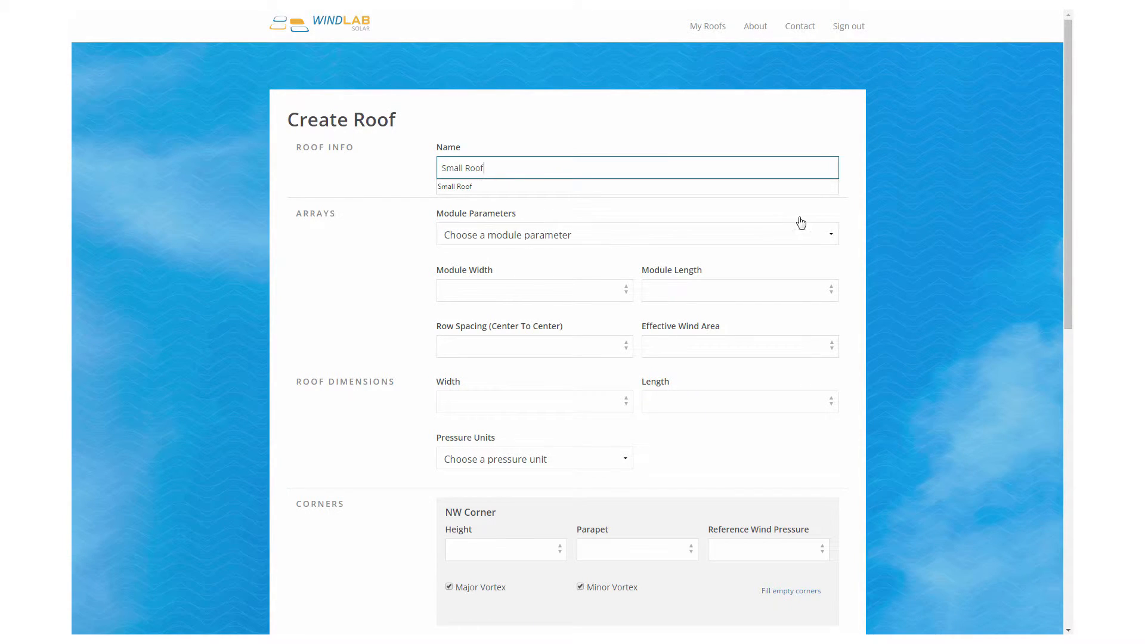
click(830, 236)
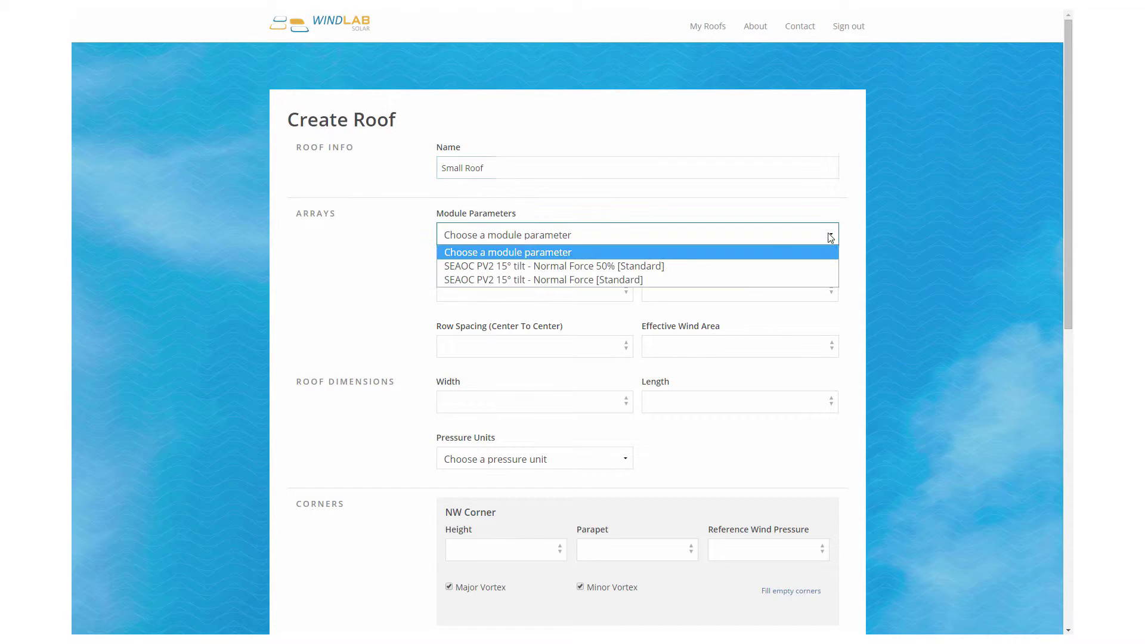
click(511, 279)
Enter module width 6.56, length 3.3, row spacing 5, wind area 4, and roof width 100 ft
click(513, 293)
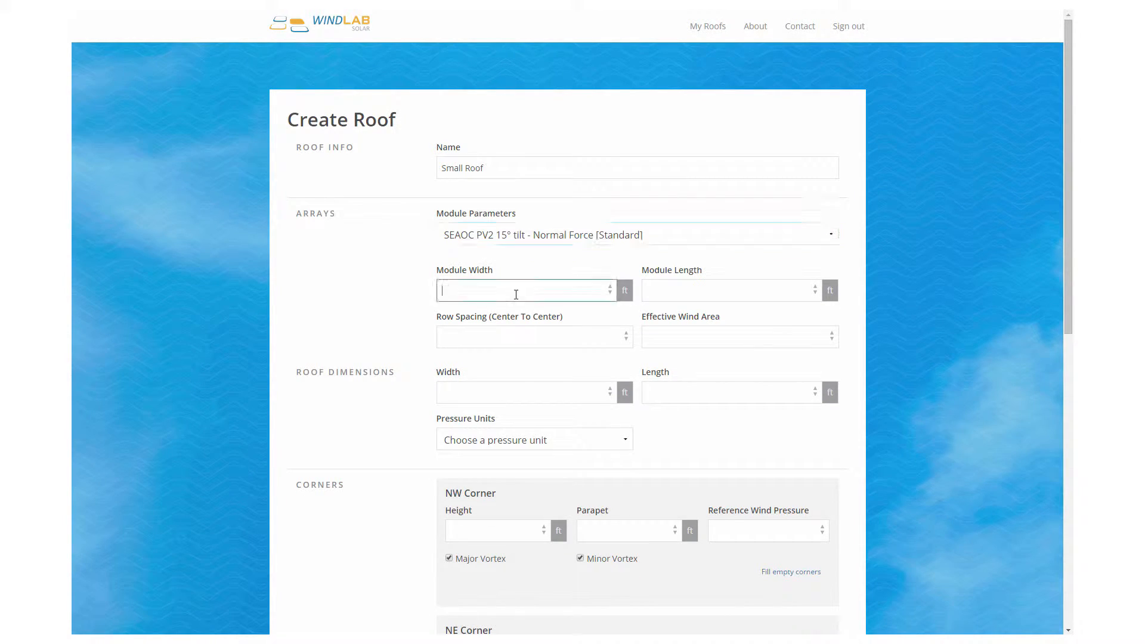
text(6.56)
click(684, 290)
text(3.3)
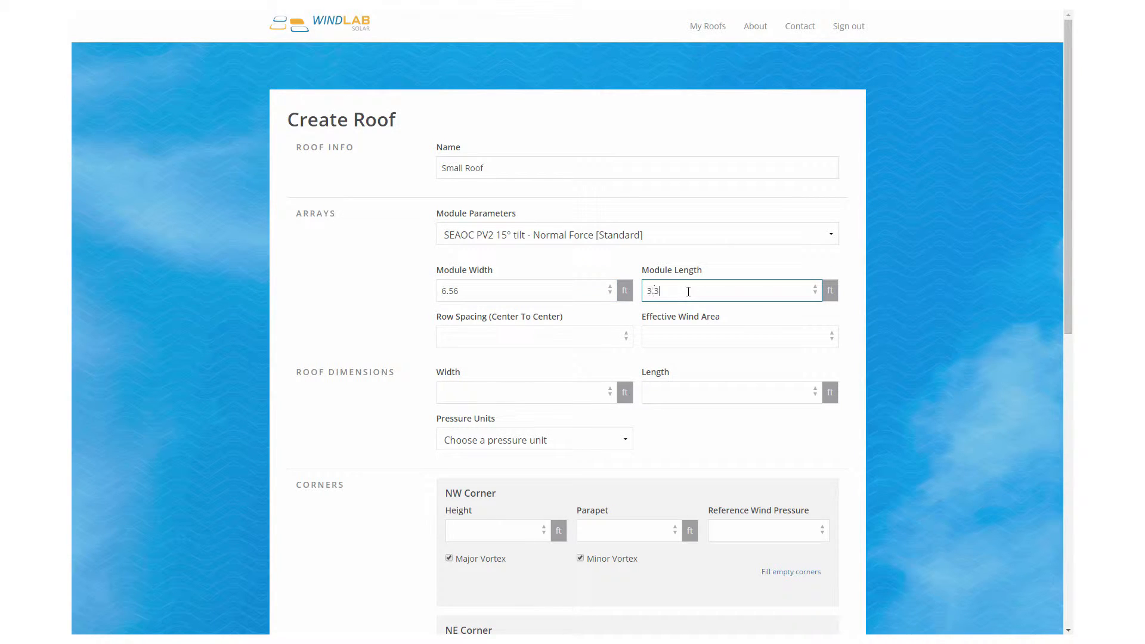
click(541, 338)
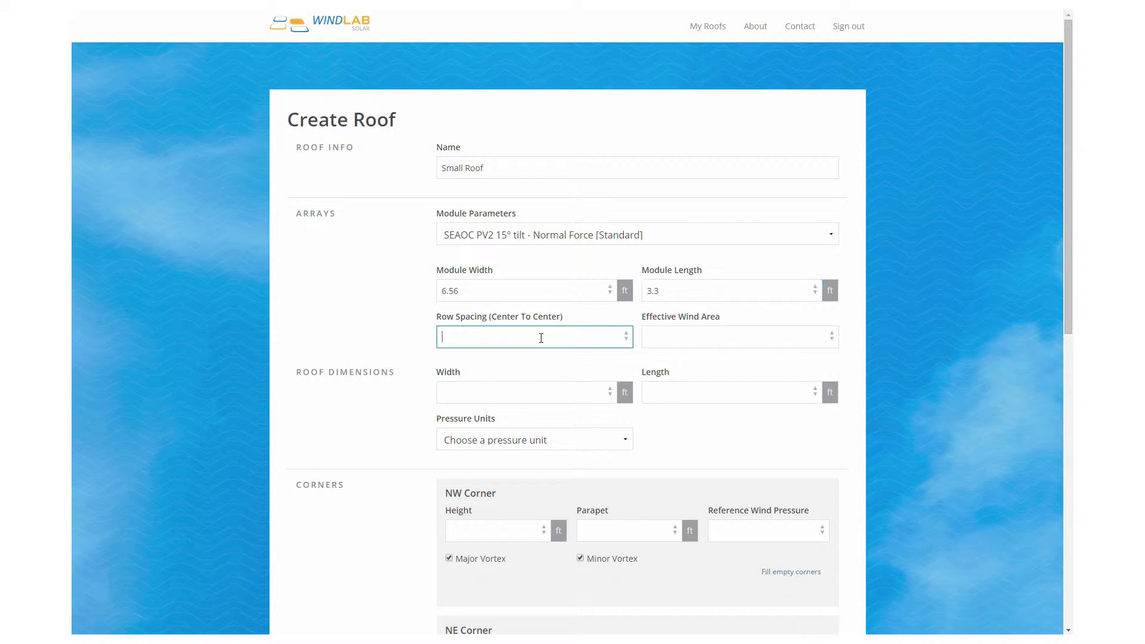
text(5)
click(702, 341)
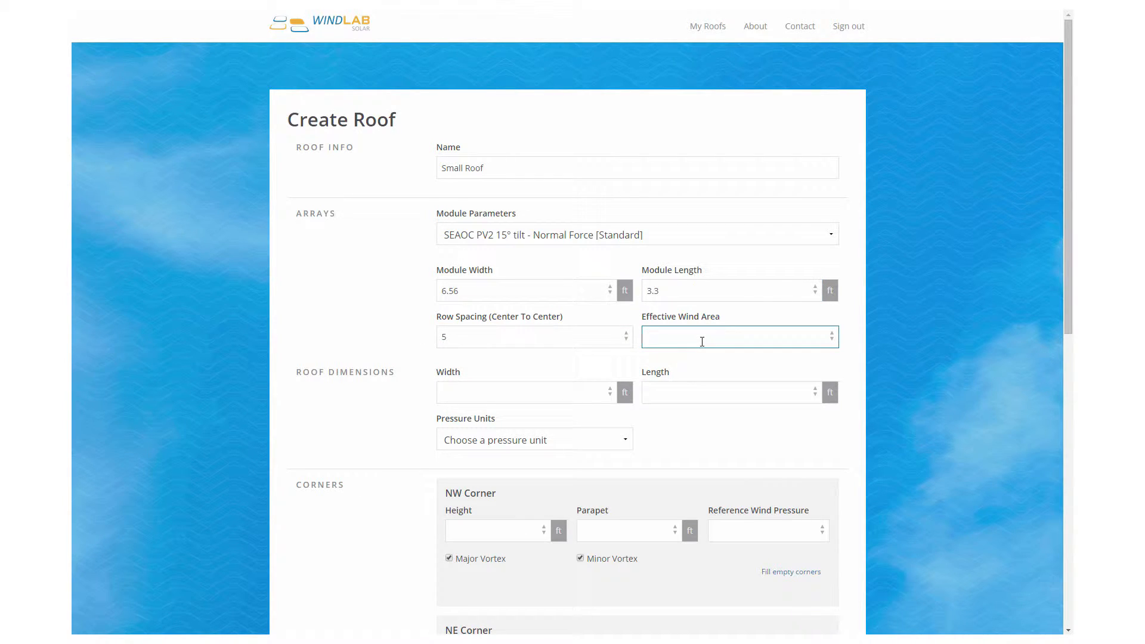
text(4)
click(953, 318)
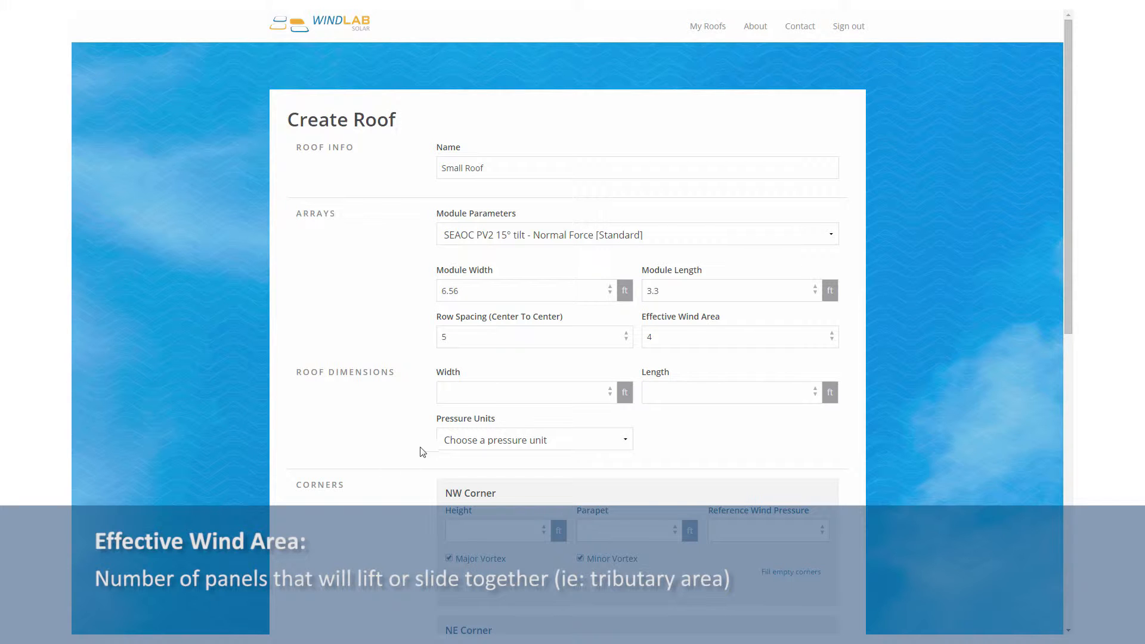
click(465, 391)
text(100)
Set the roof length to 100 ft and the pressure units to psf
click(749, 392)
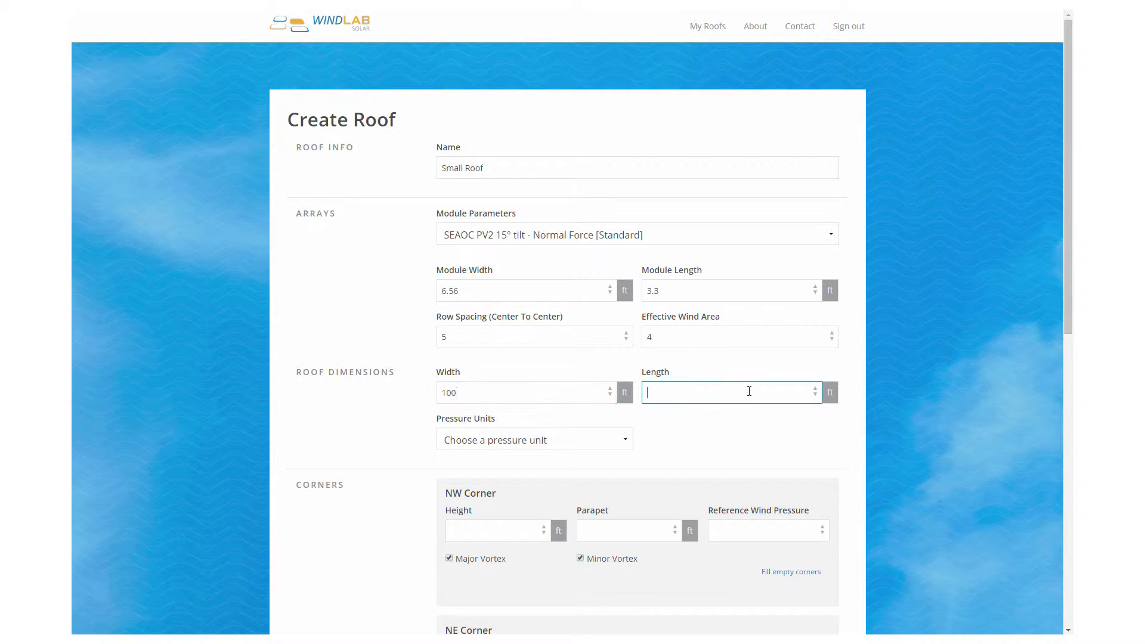
text(100)
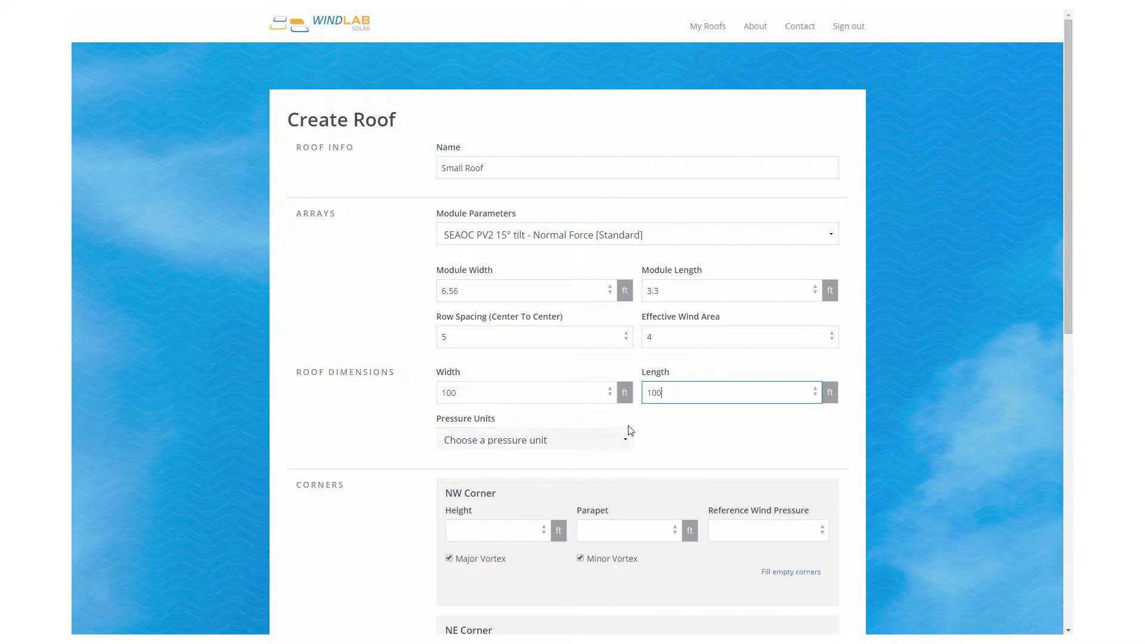
click(632, 439)
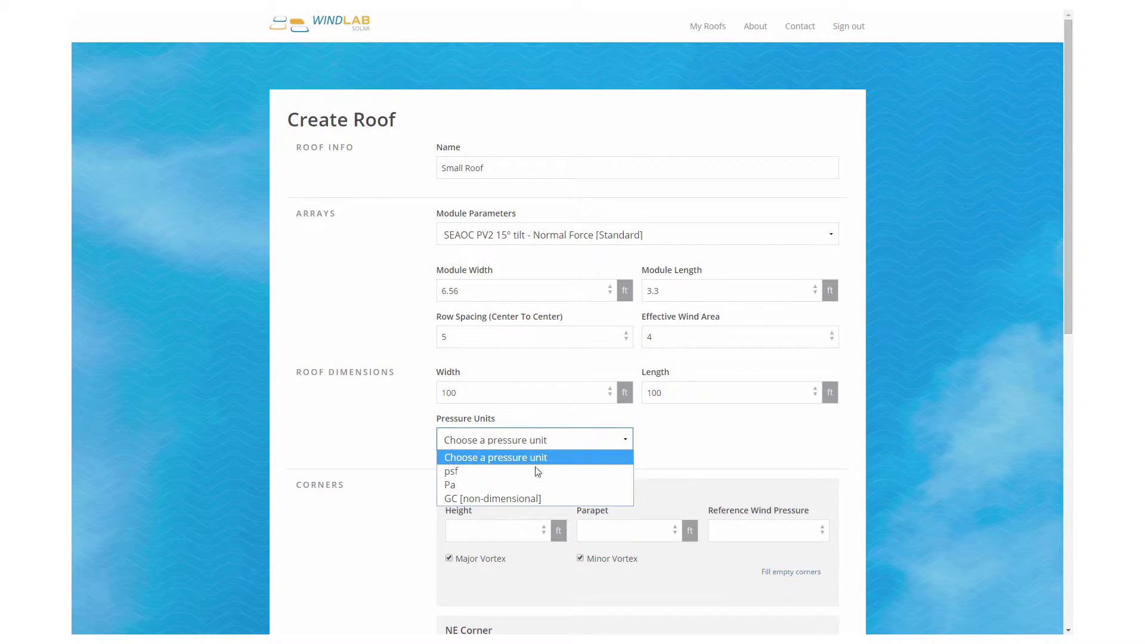
click(505, 472)
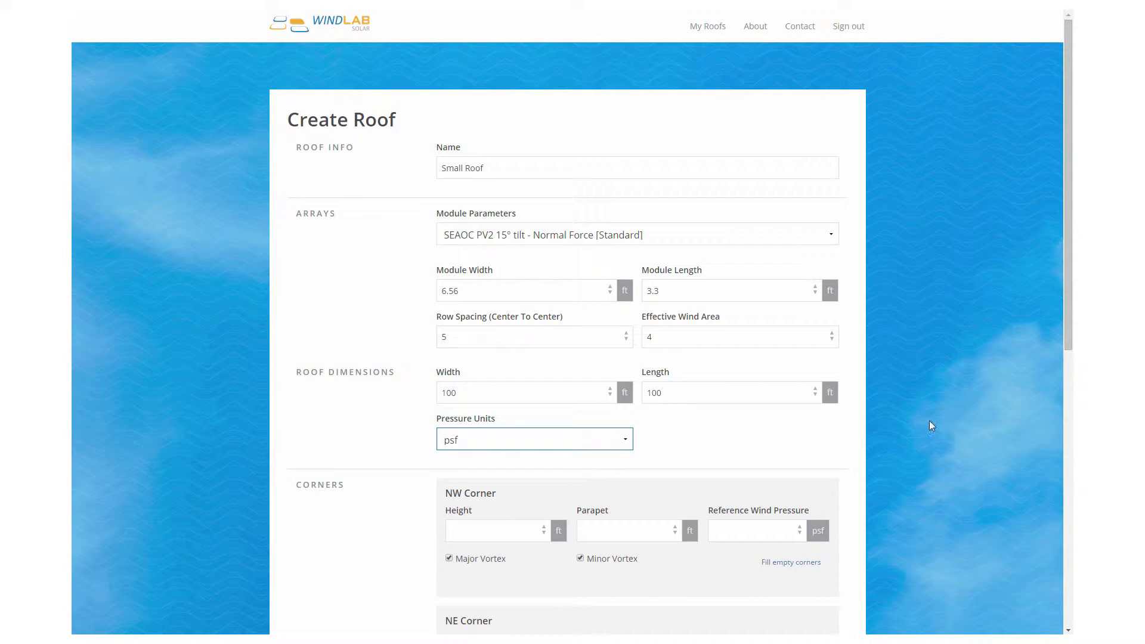
scroll(930, 421, down, 2)
scroll(936, 407, down, 2)
scroll(935, 407, down, 2)
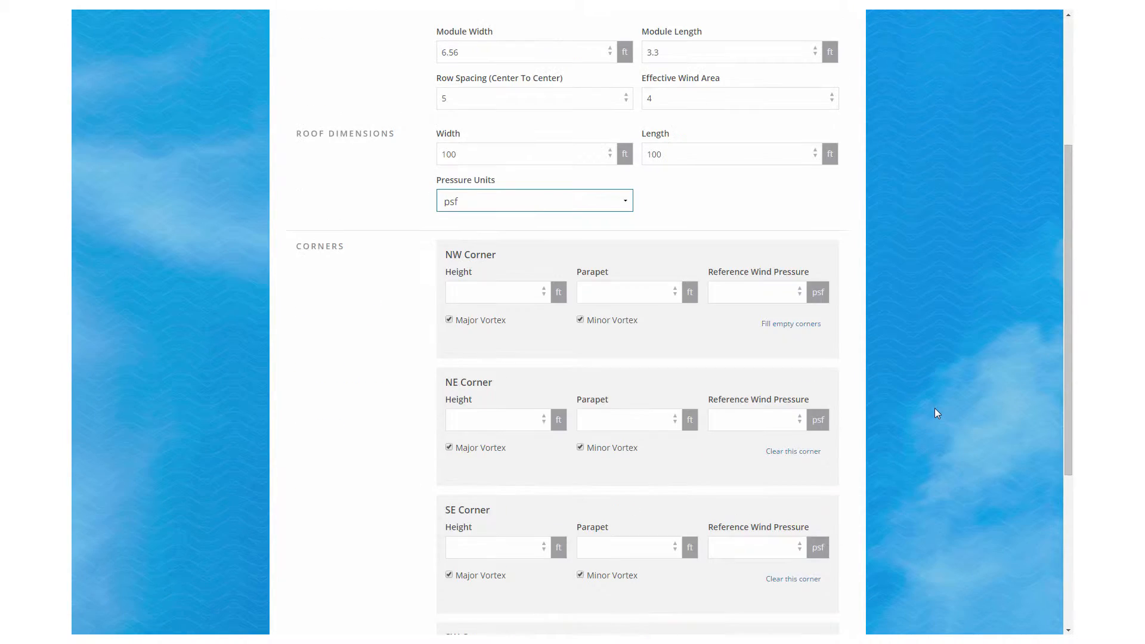
scroll(934, 408, down, 1)
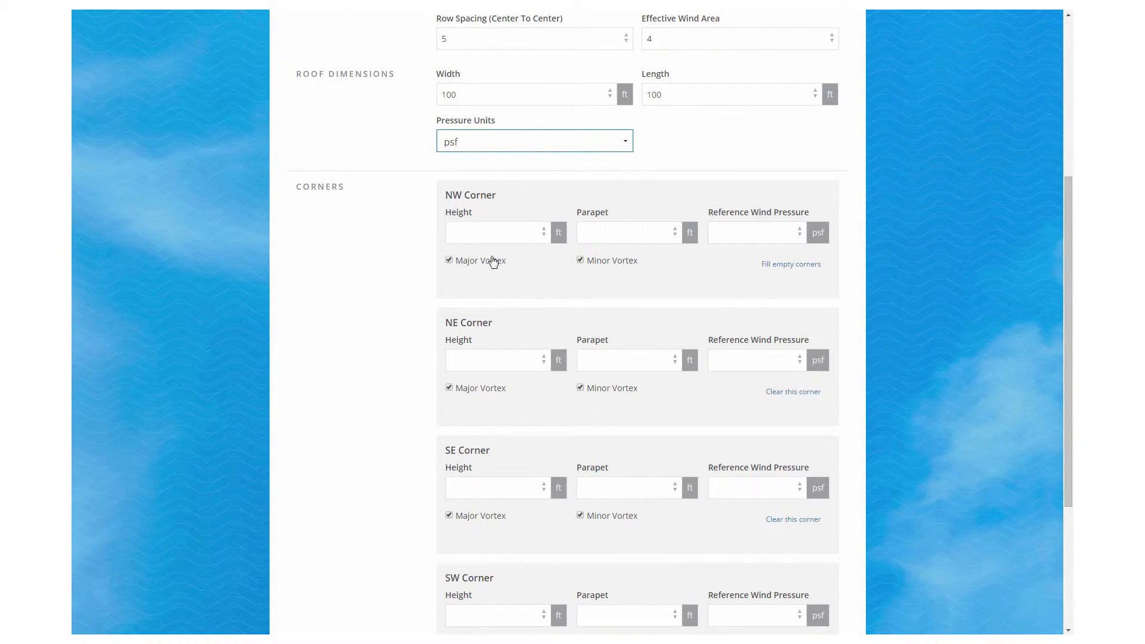
Give the NW corner 25 ft height, 1 ft parapet, 20 psf, fill the other corners, and save the roof
click(480, 232)
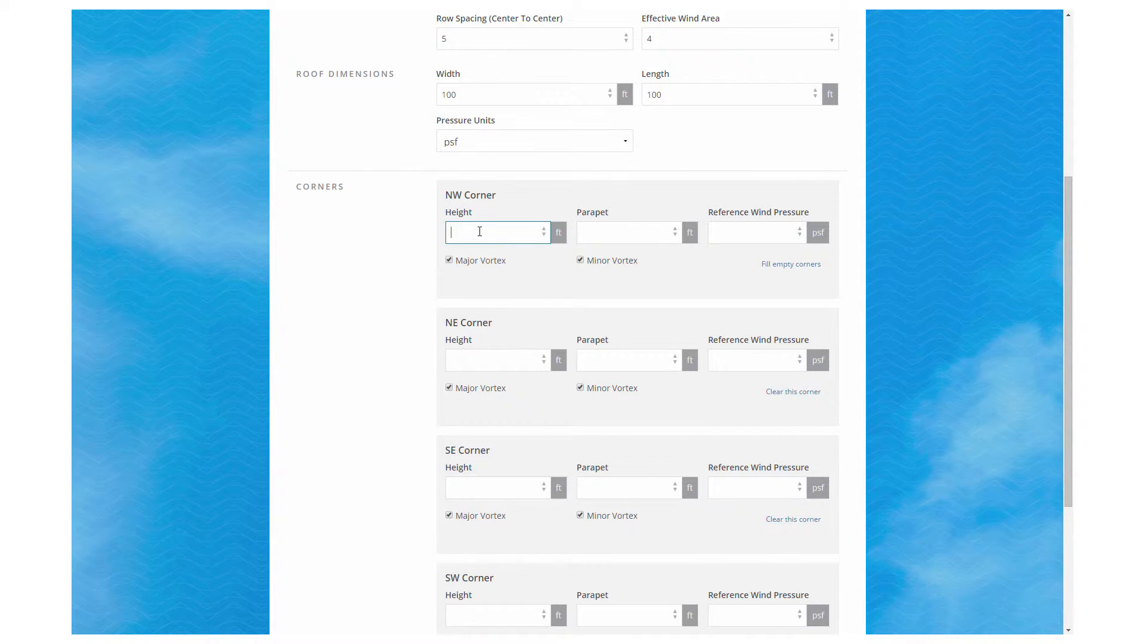
text(25)
click(614, 232)
click(742, 234)
text(0)
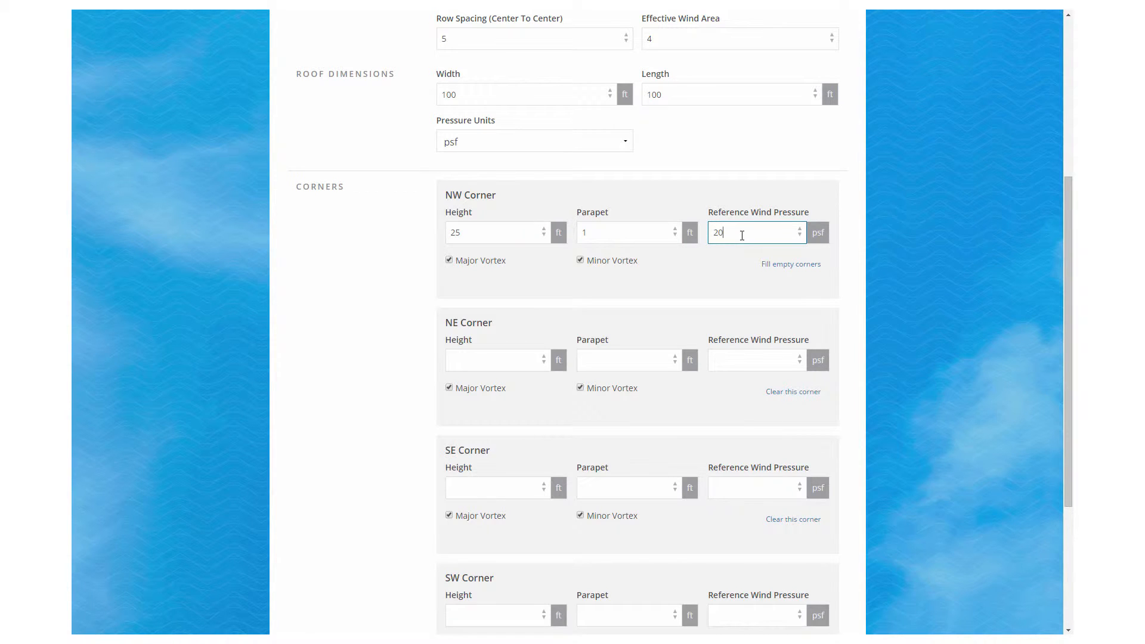
click(953, 231)
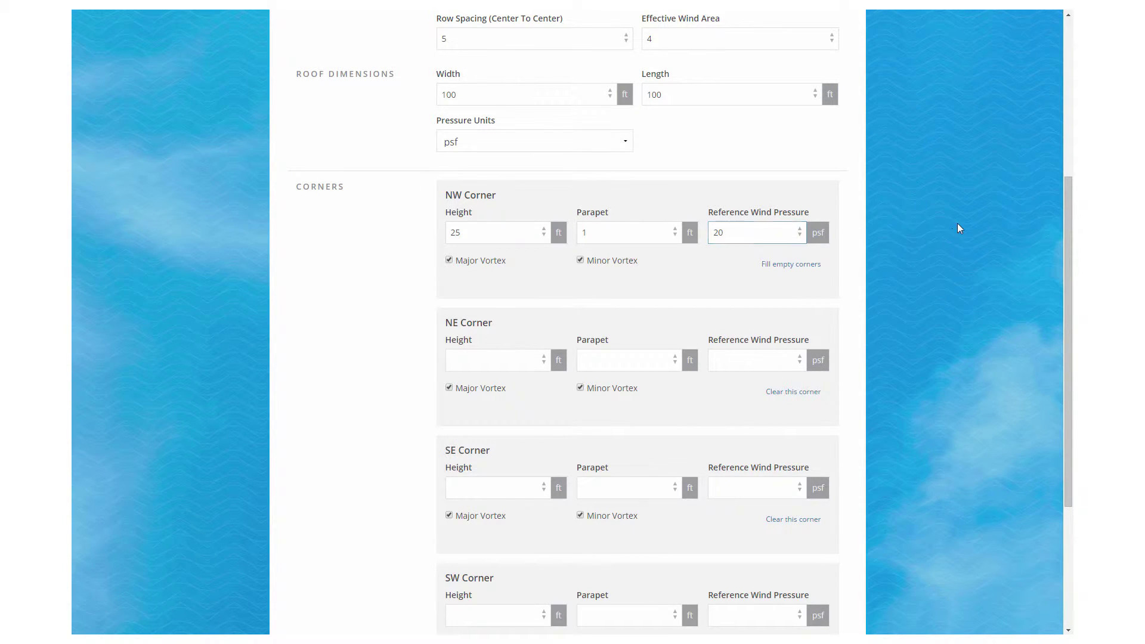
click(790, 265)
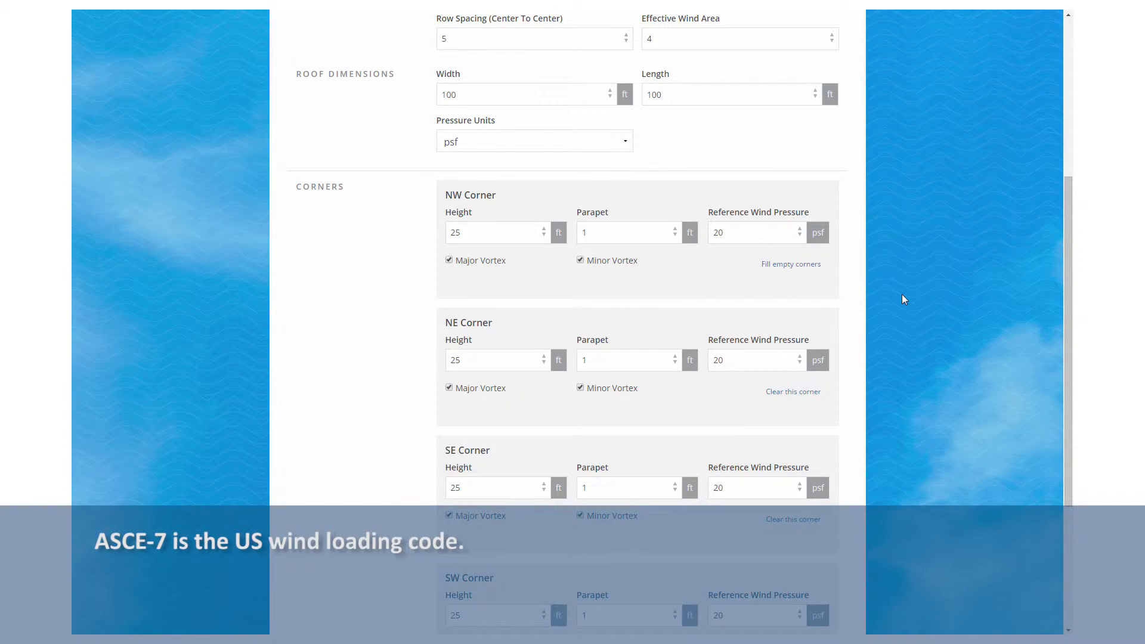
scroll(902, 299, down, 2)
scroll(902, 299, down, 2)
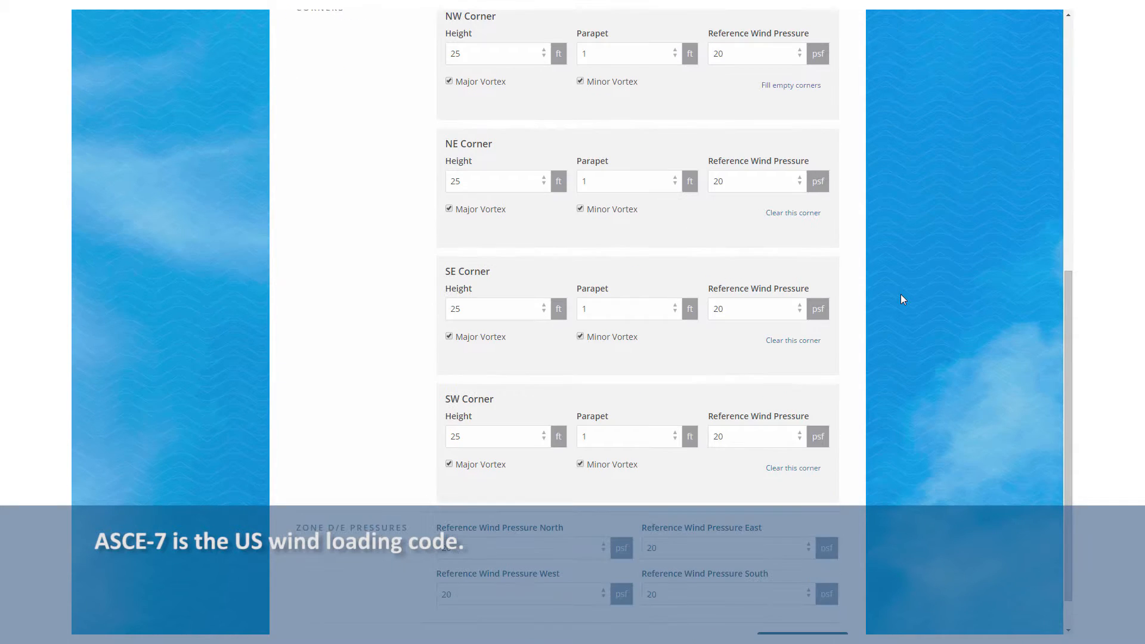
scroll(899, 294, down, 1)
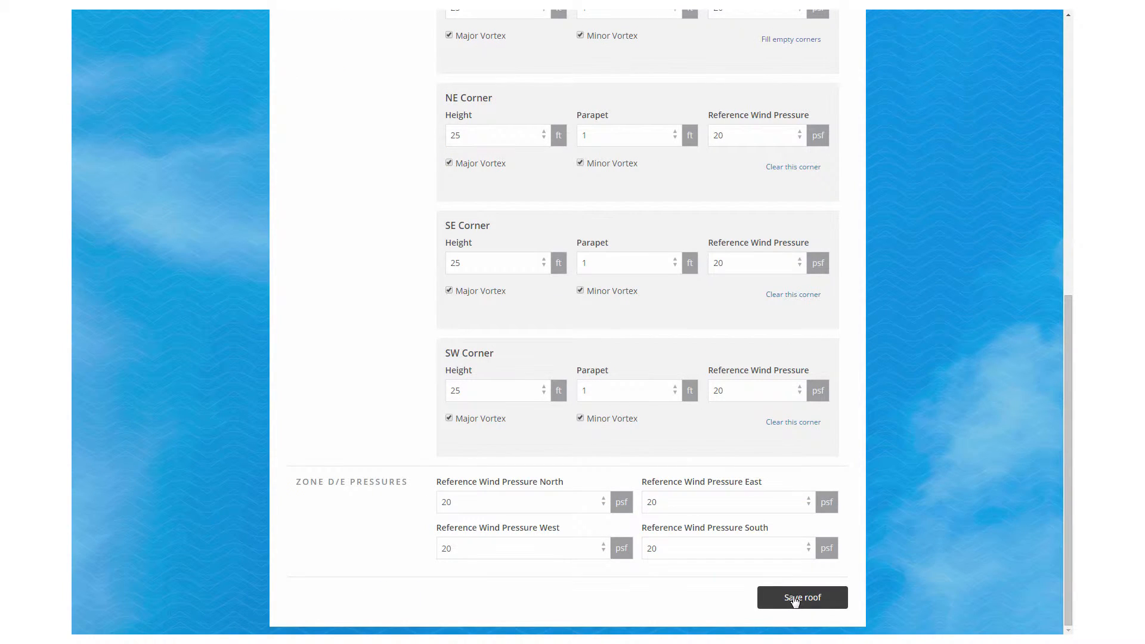
click(795, 599)
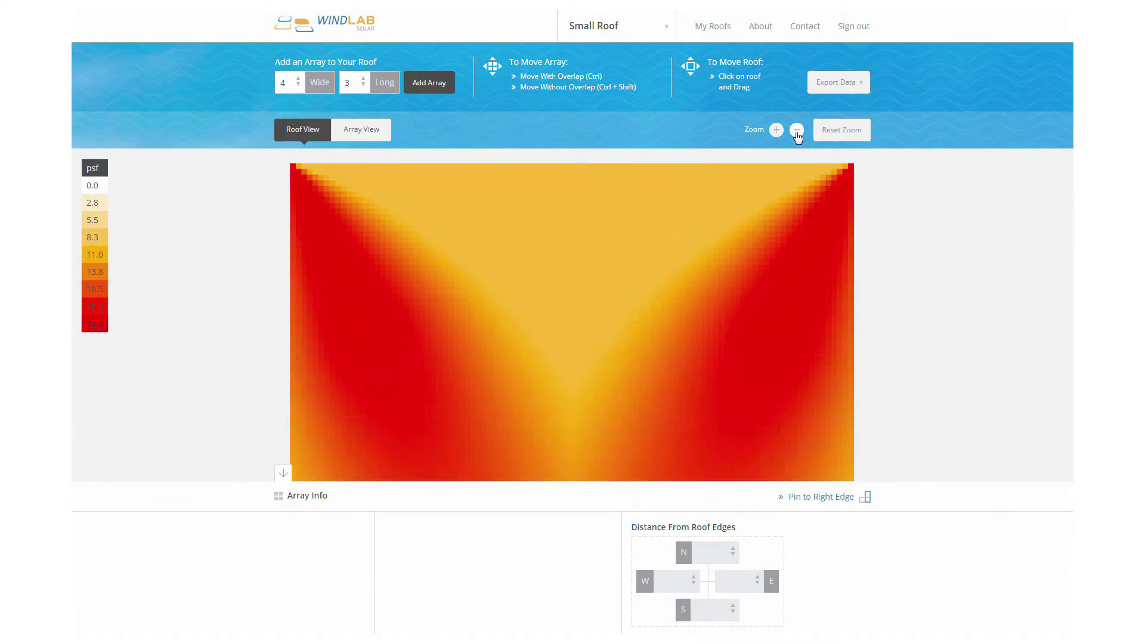
Open Small Roof from the My Roofs list to show its pressure-map layout
click(797, 130)
click(796, 130)
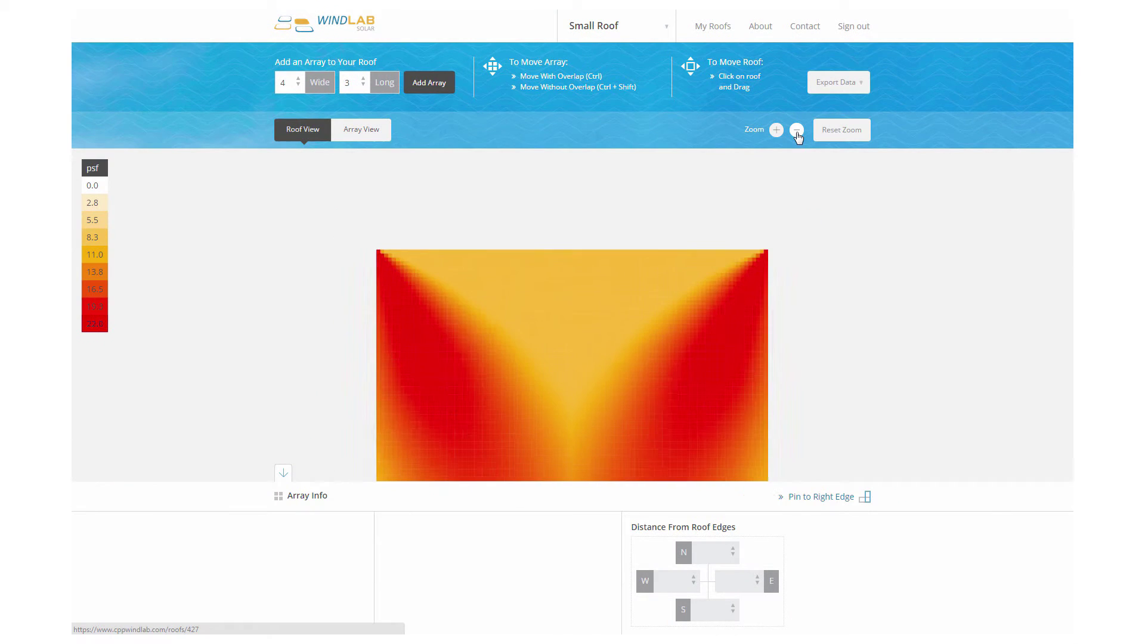
Add a top strip array 13 panels wide by 2 rows, pinned 5 units from the north edge
click(821, 497)
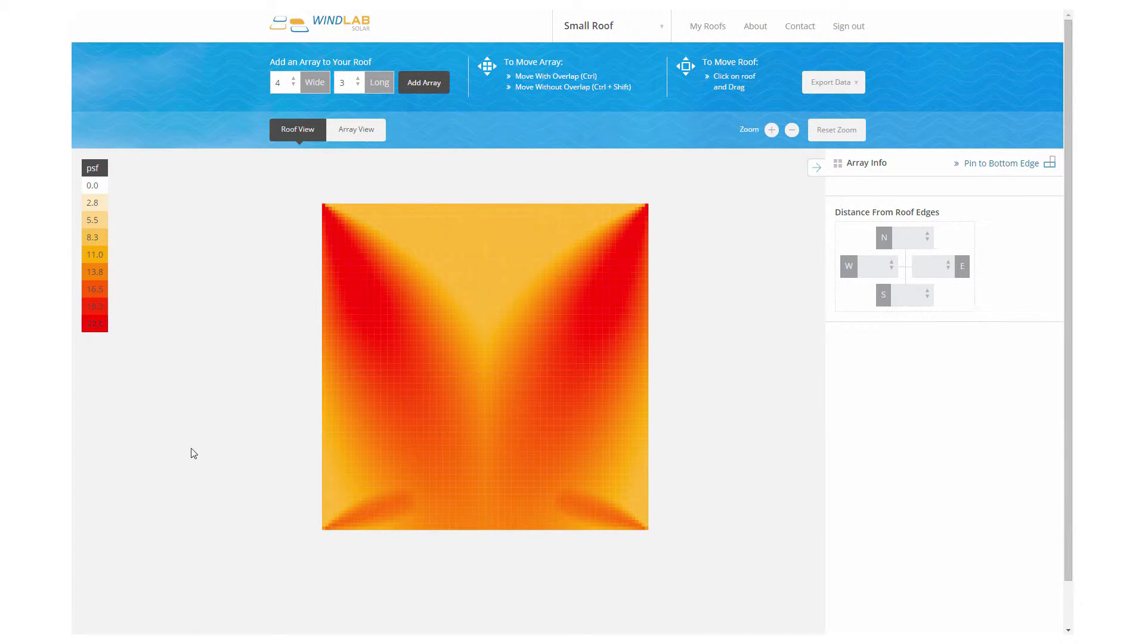
click(423, 83)
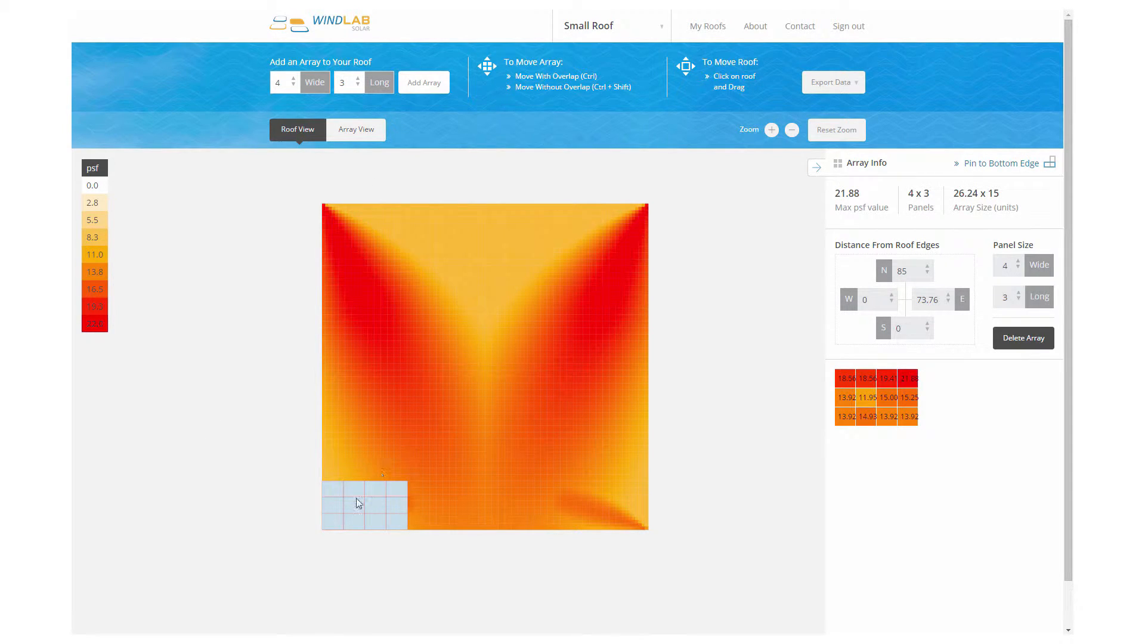
drag(363, 503, 371, 279)
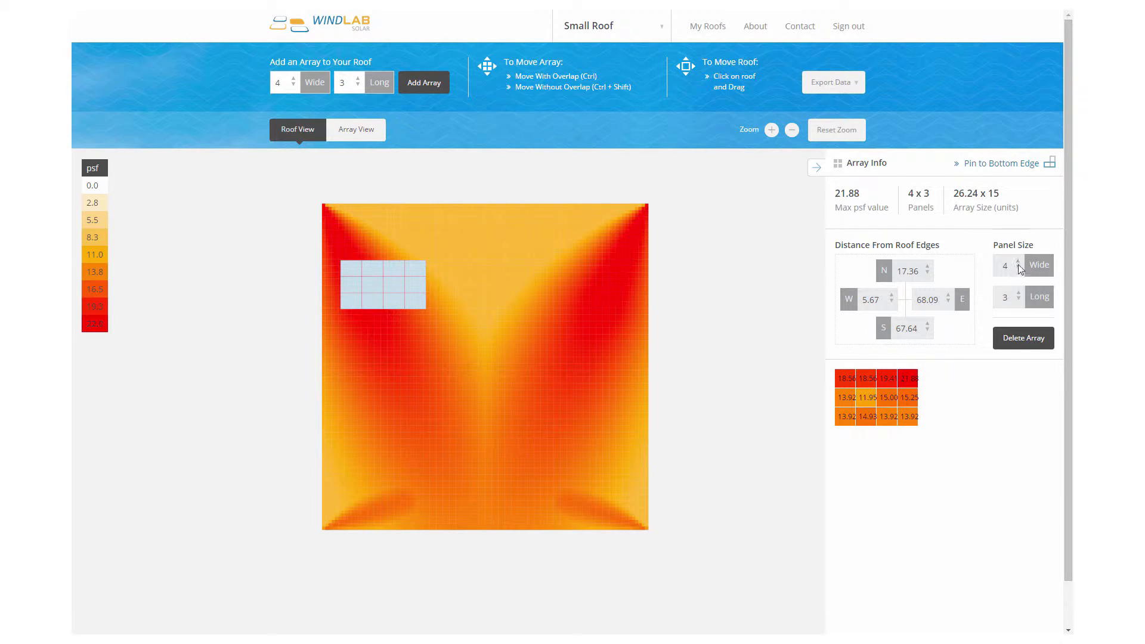
text(2)
key(Return)
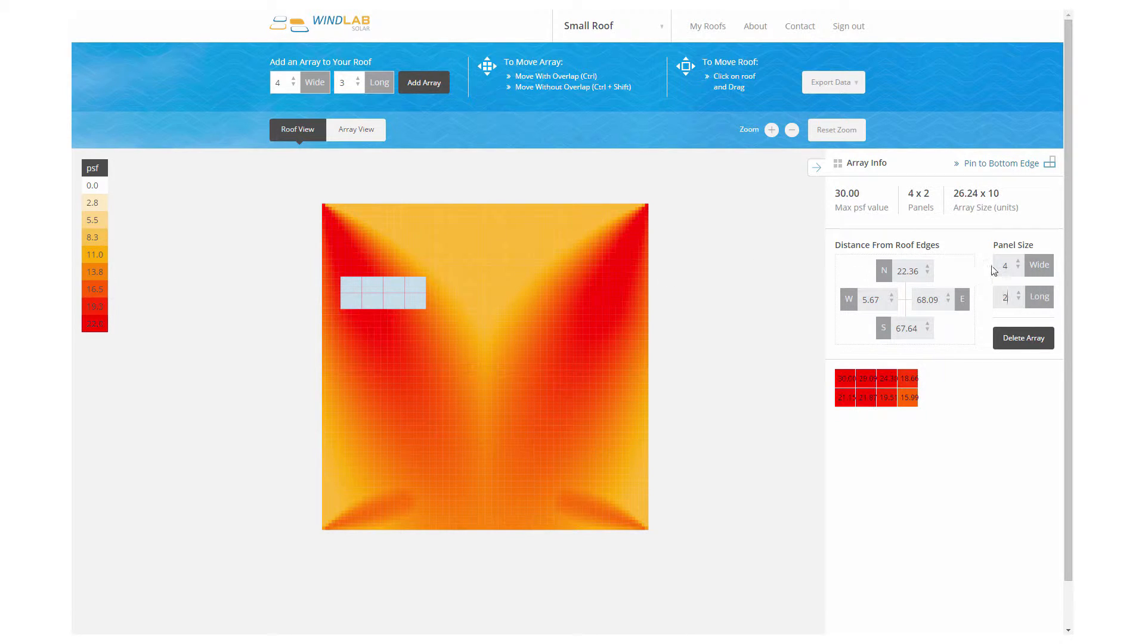
key(shift+Tab)
text(10)
key(Return)
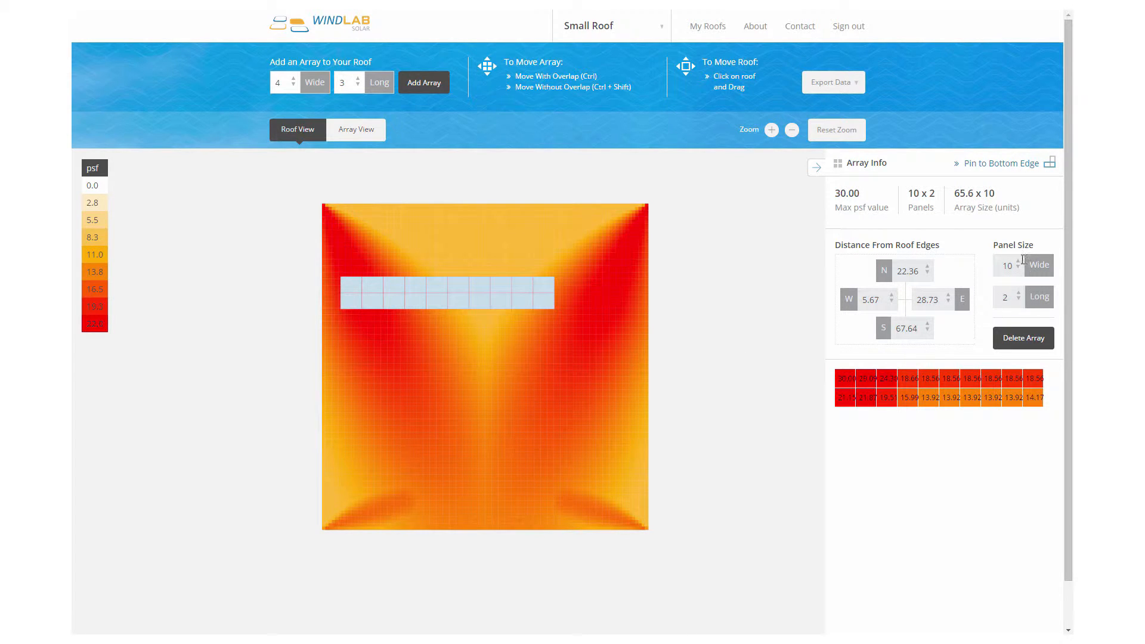
click(1019, 262)
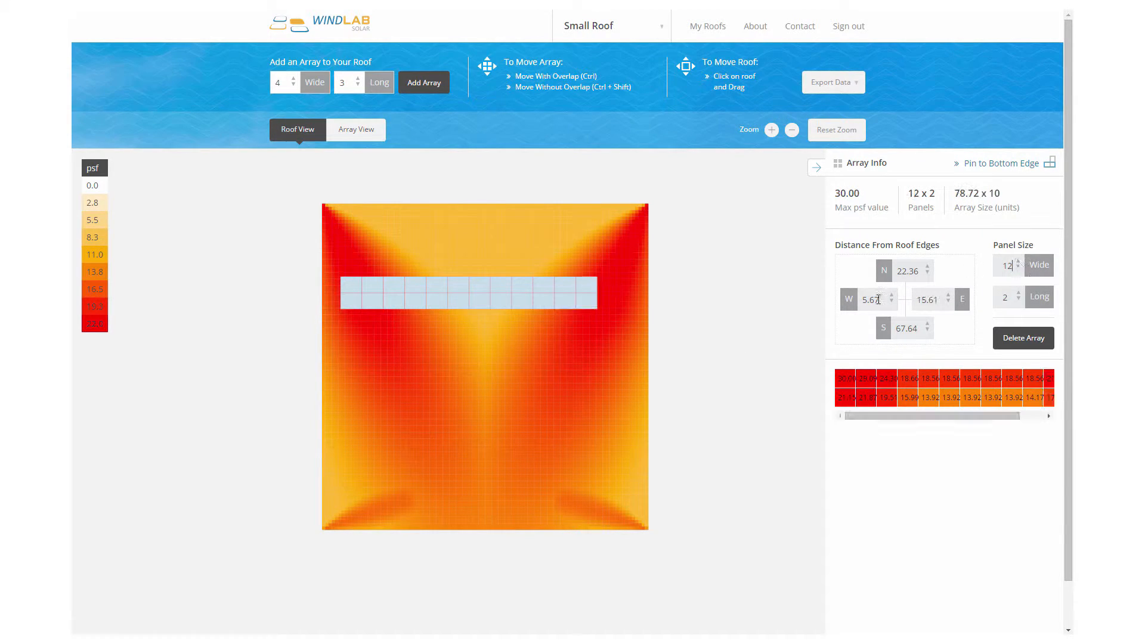
drag(884, 301, 849, 300)
text(5)
drag(922, 271, 883, 271)
text(5)
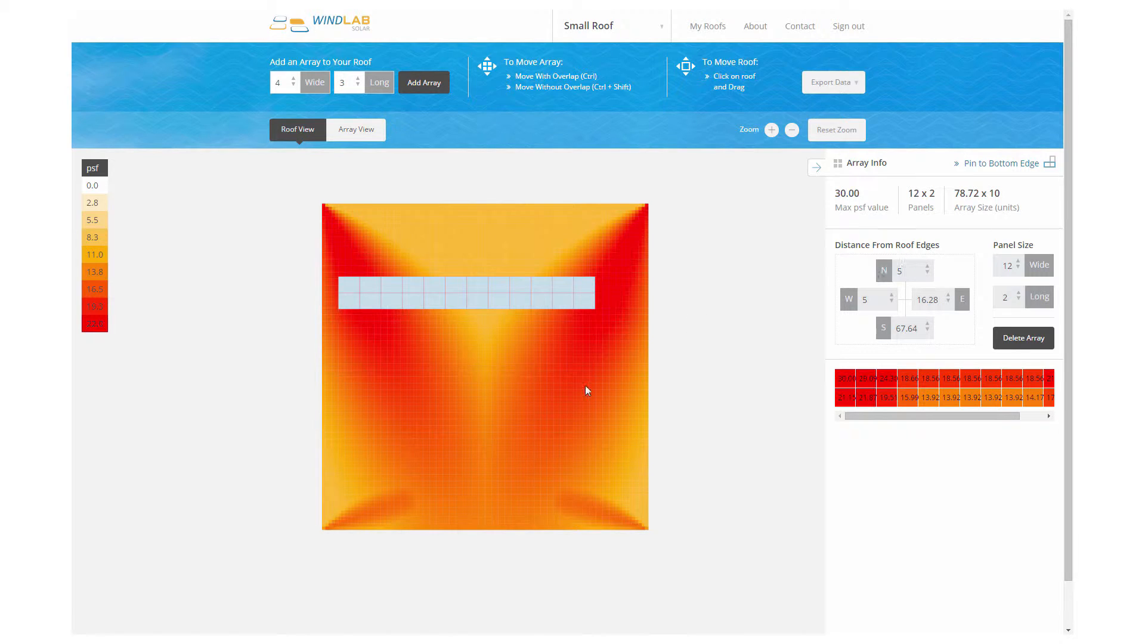
click(572, 377)
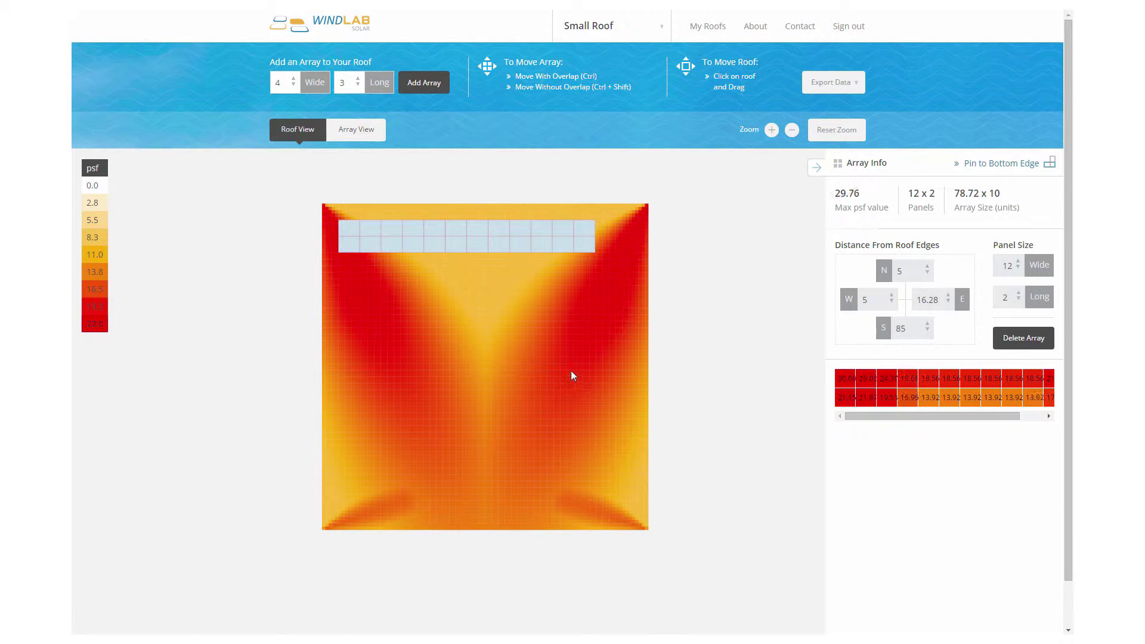
click(1021, 262)
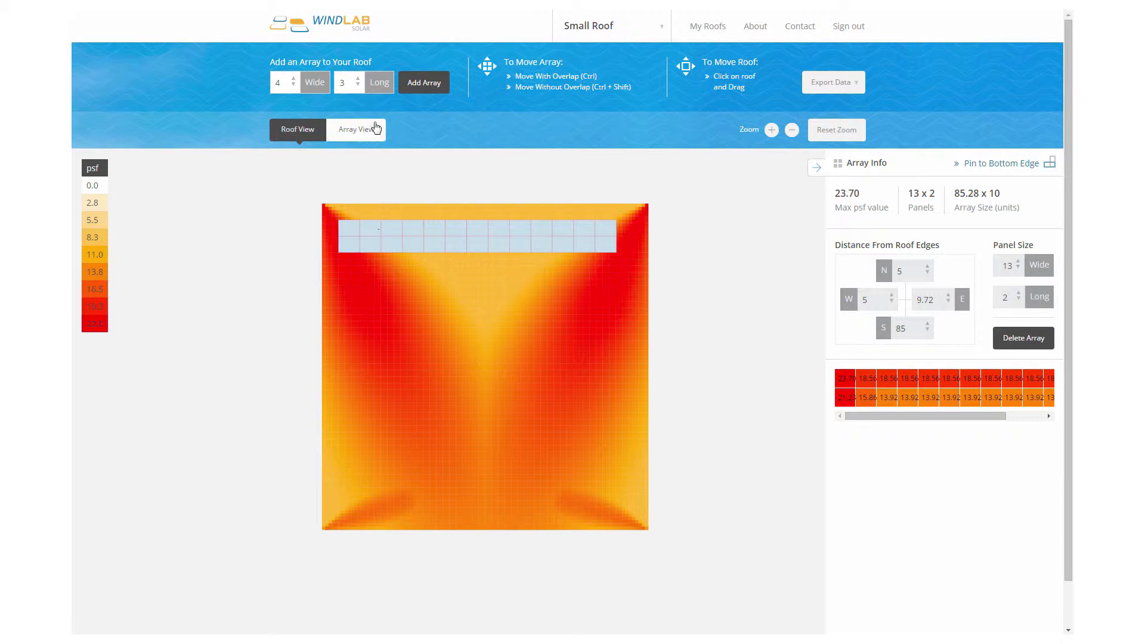
Add a second array and tuck it under the strip's left end
click(422, 82)
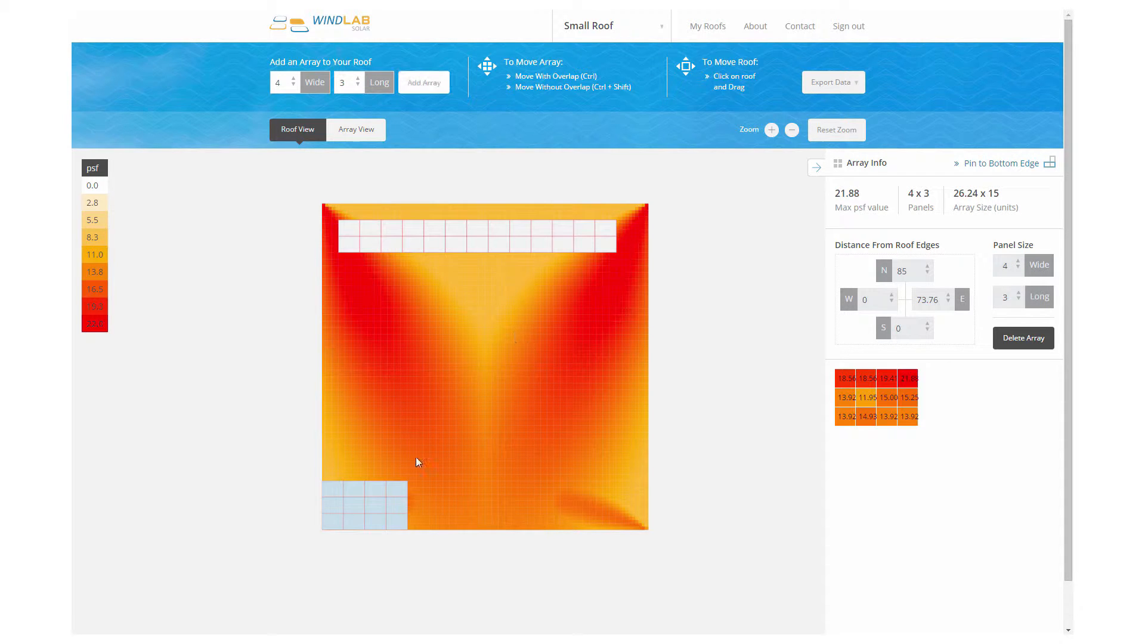
drag(382, 507, 400, 330)
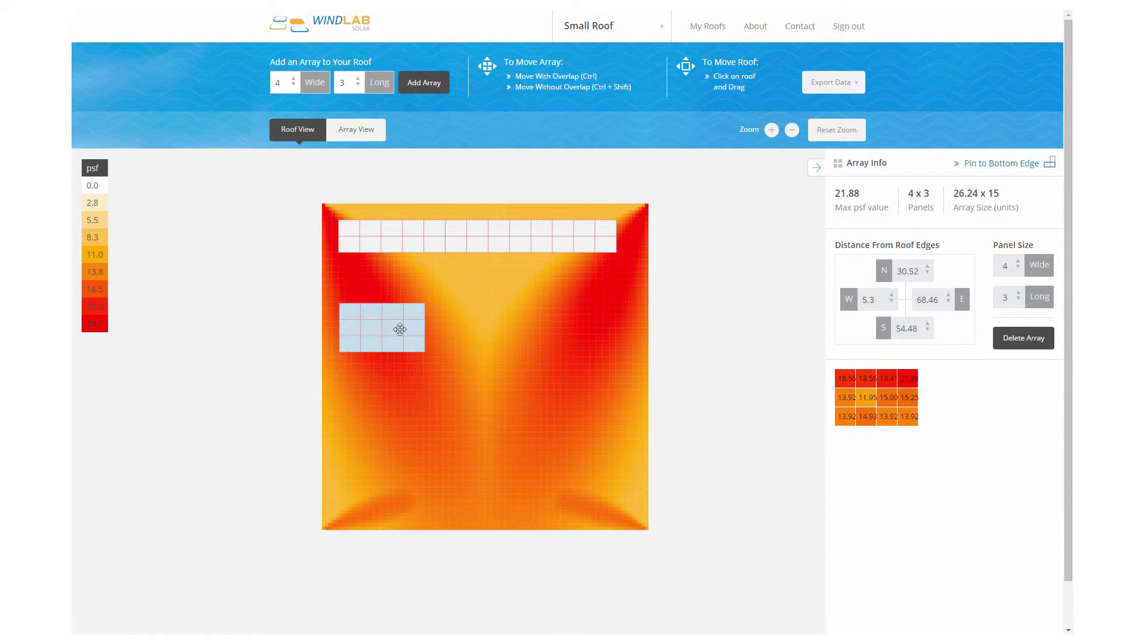
click(1004, 298)
text(2)
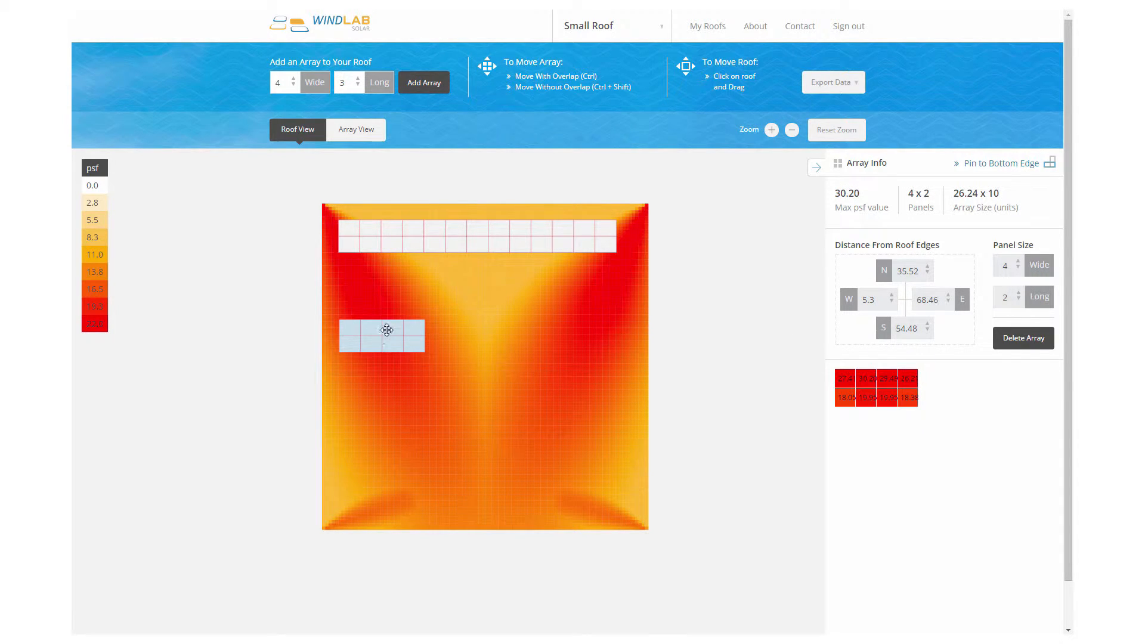
drag(386, 333, 385, 268)
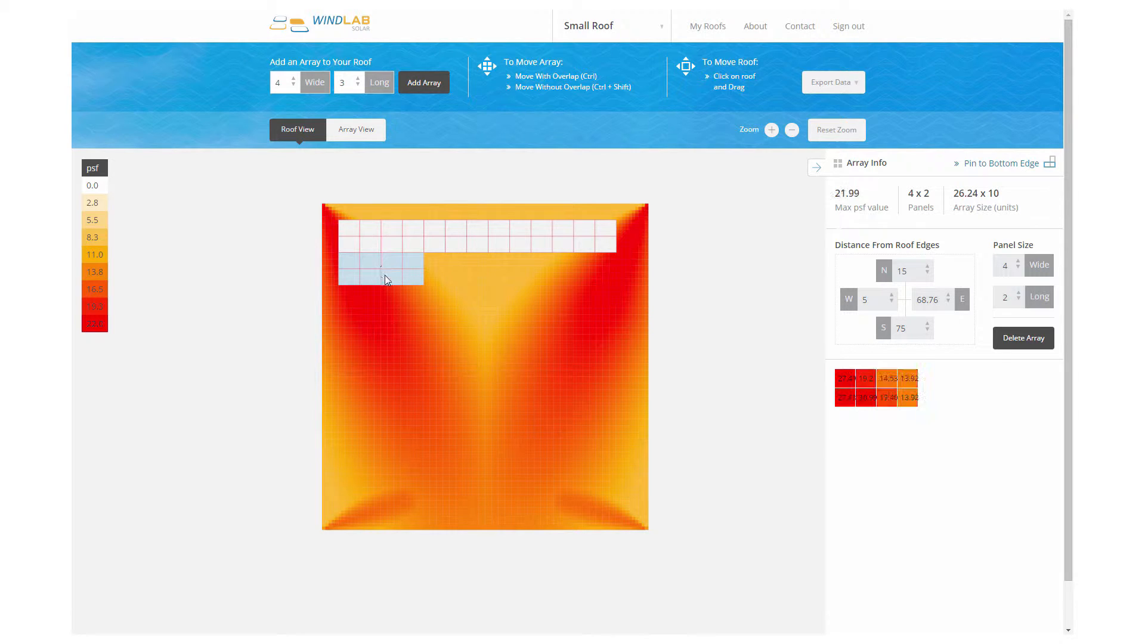
Add a 6-by-2 array below the strip's right half and briefly check Array View
click(424, 83)
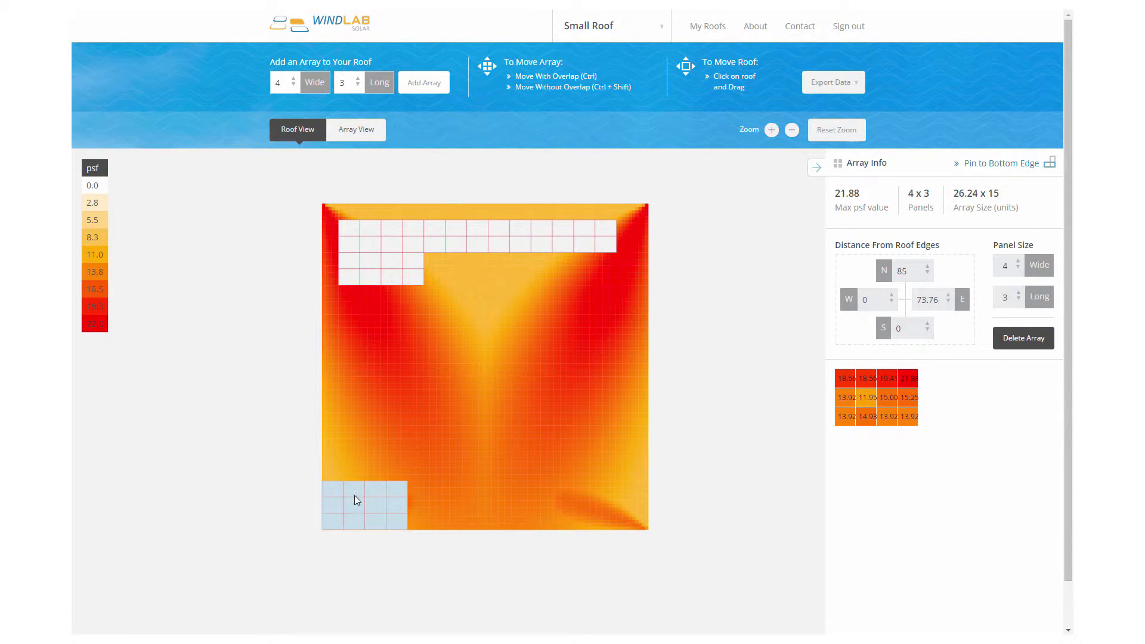
drag(358, 497, 521, 264)
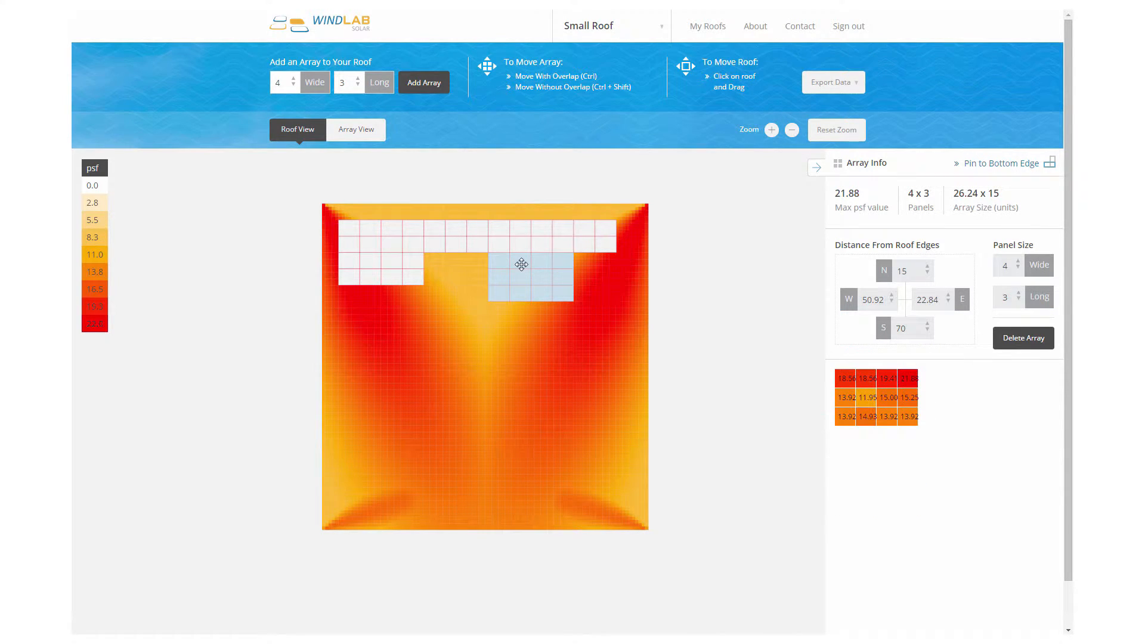
click(1020, 301)
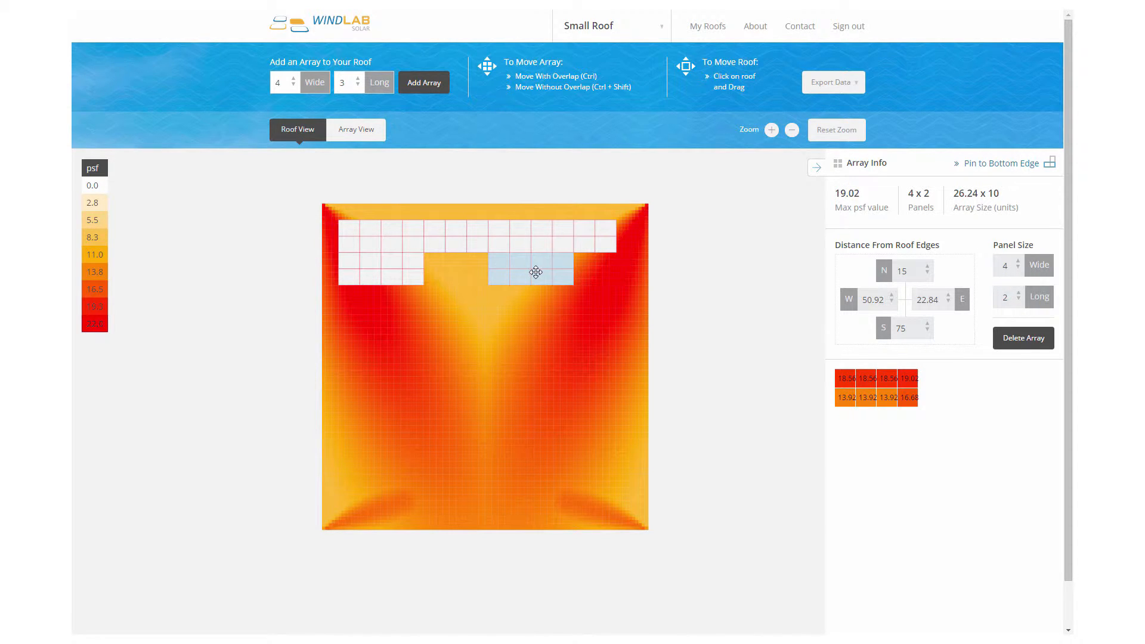
click(1018, 261)
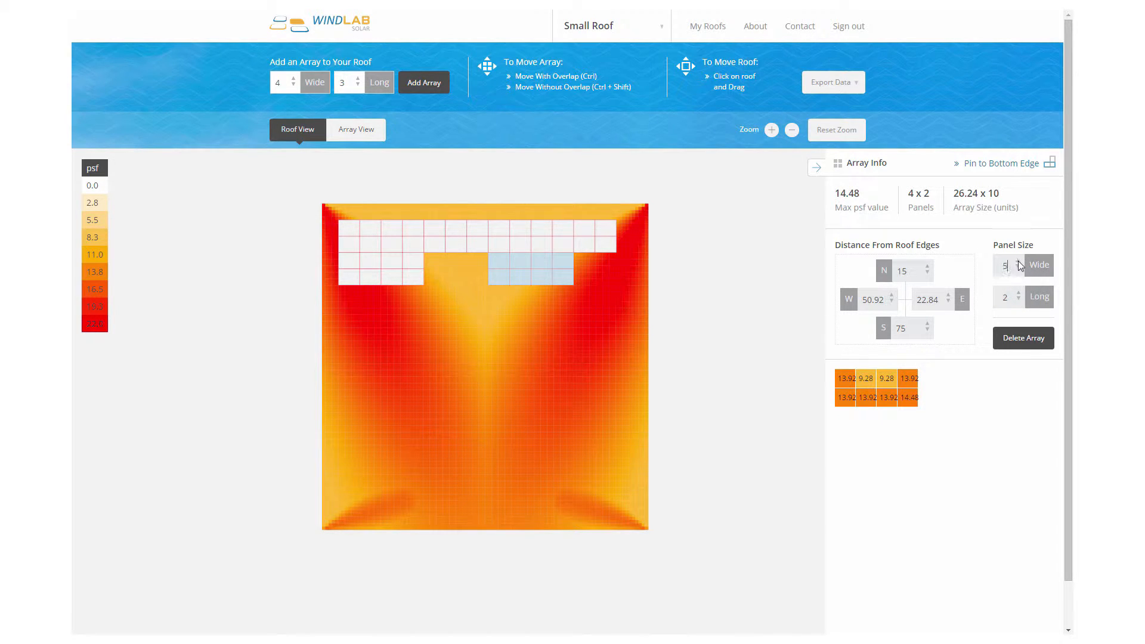
click(1019, 262)
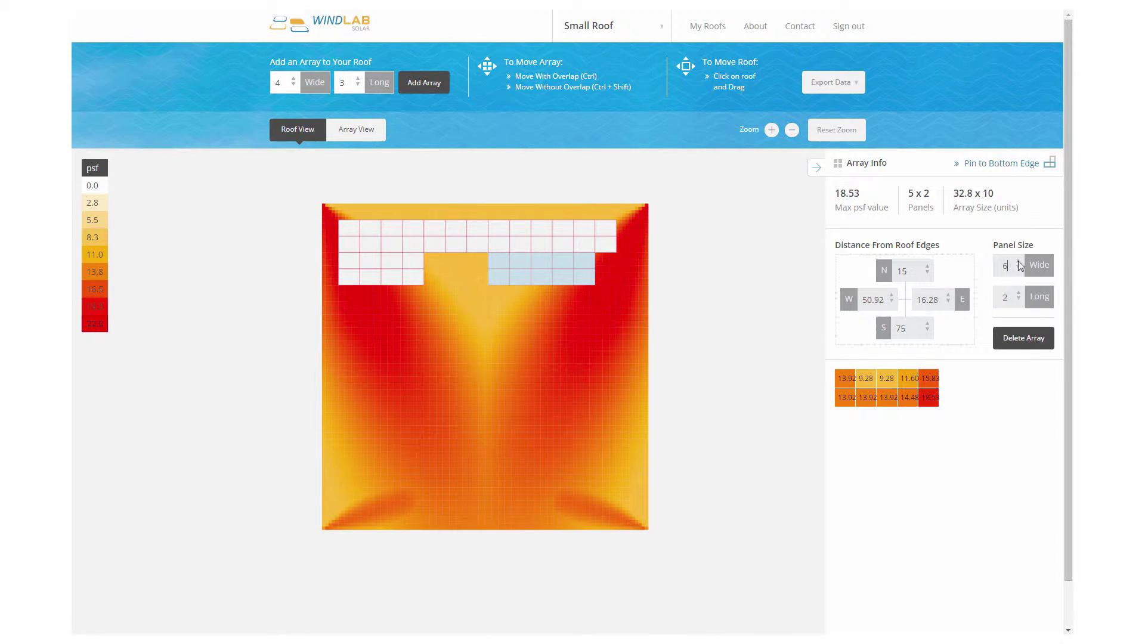
click(356, 130)
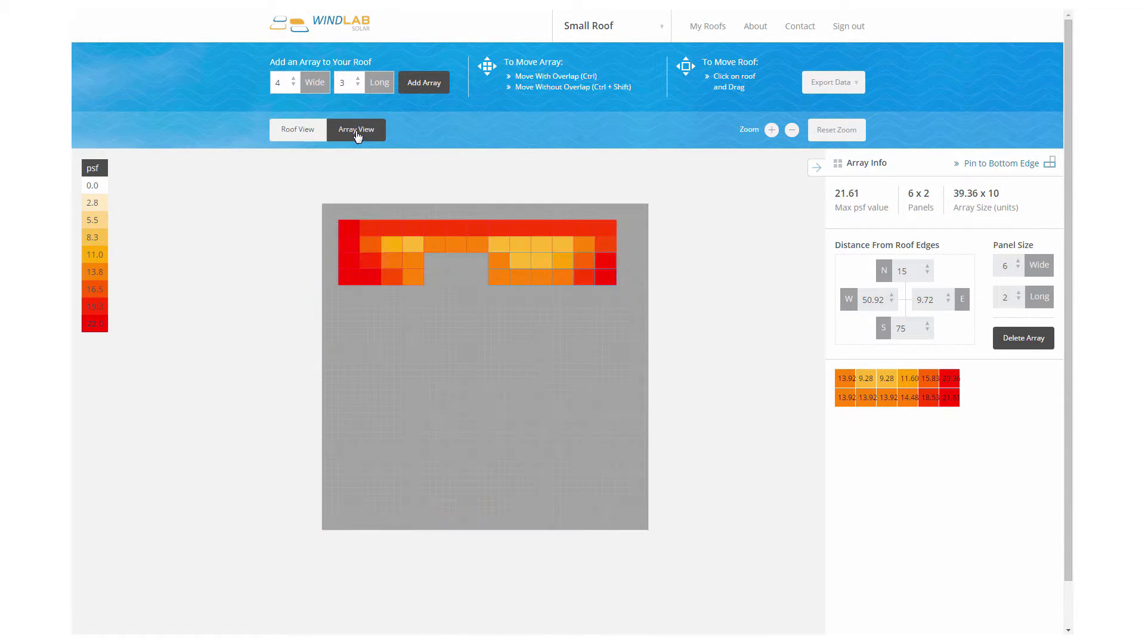
click(293, 131)
Add an array at the roof's left middle and deepen the left block to three rows below the strip
click(424, 83)
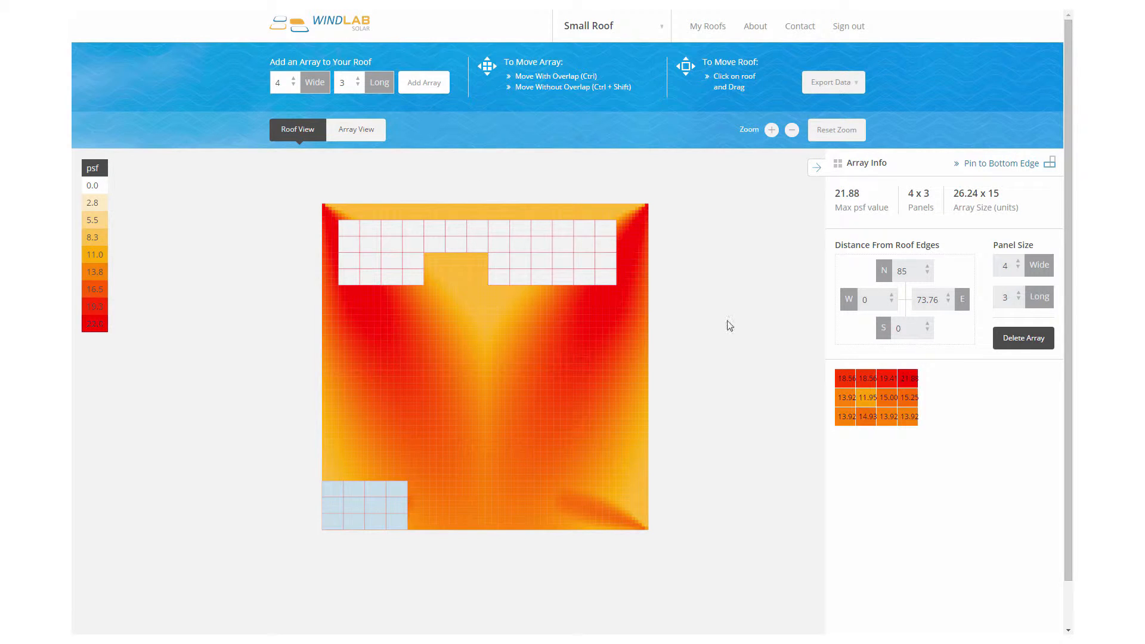
drag(363, 495, 381, 332)
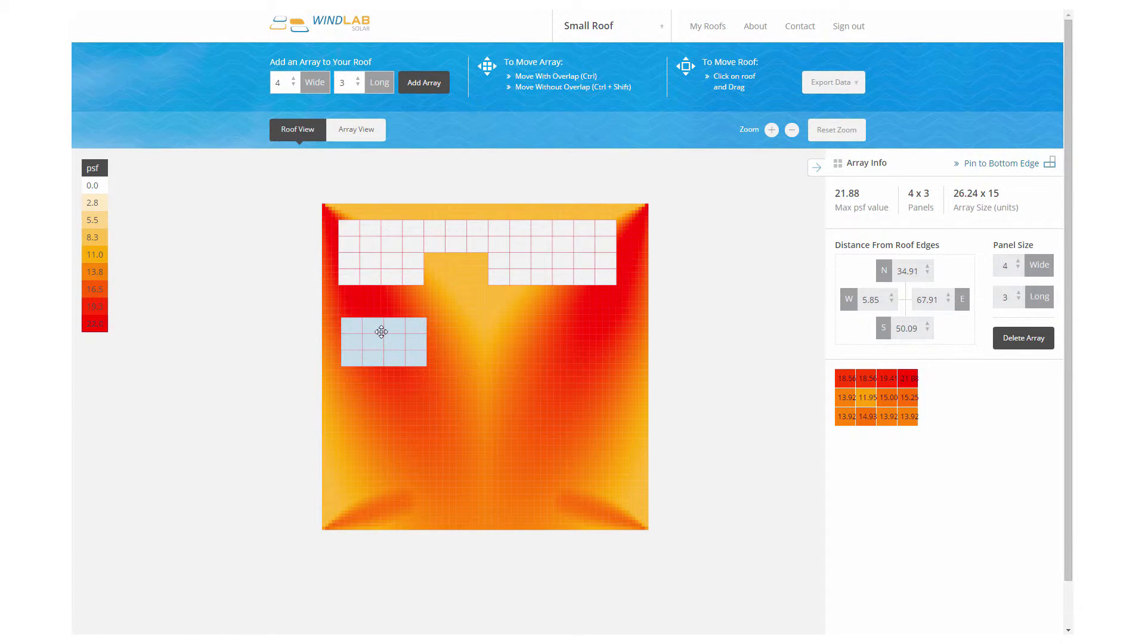
click(385, 268)
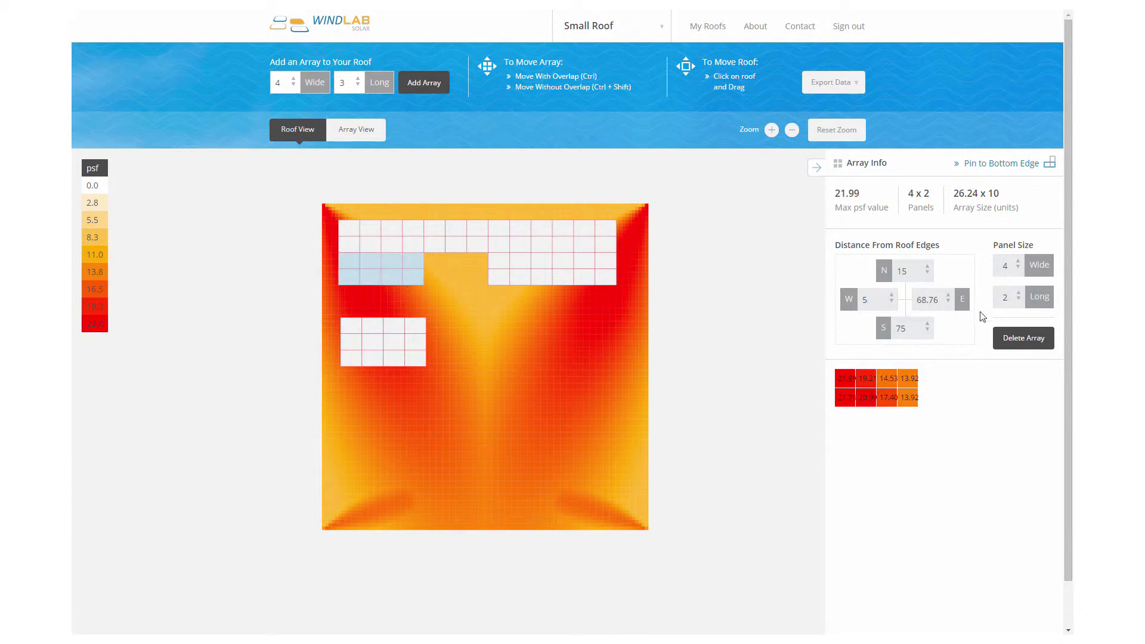
click(1020, 292)
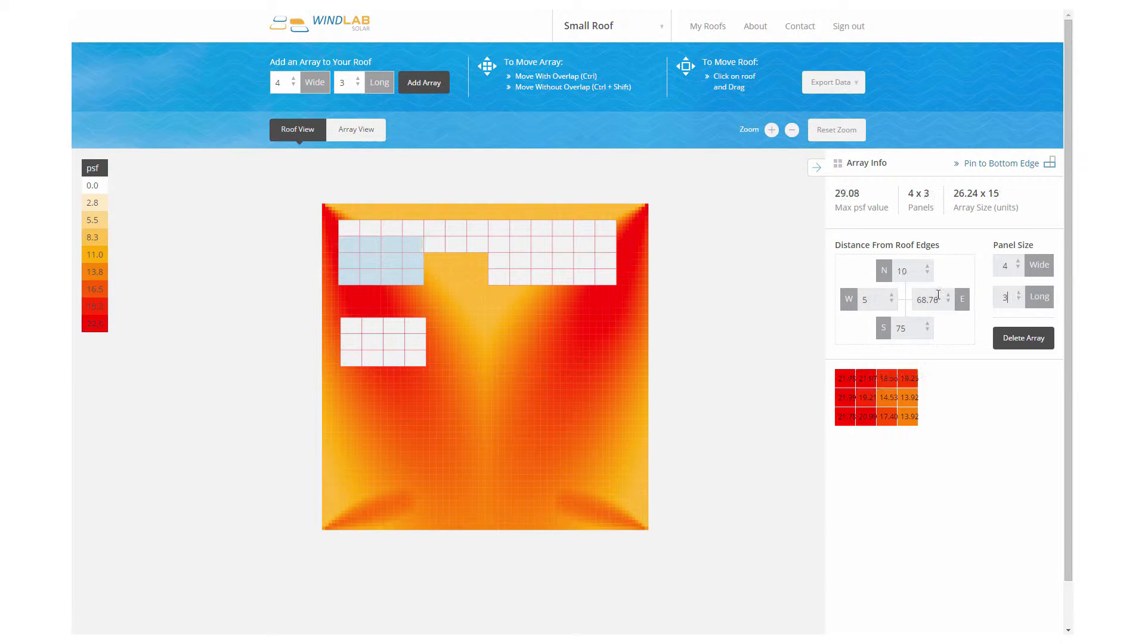
drag(388, 276, 387, 288)
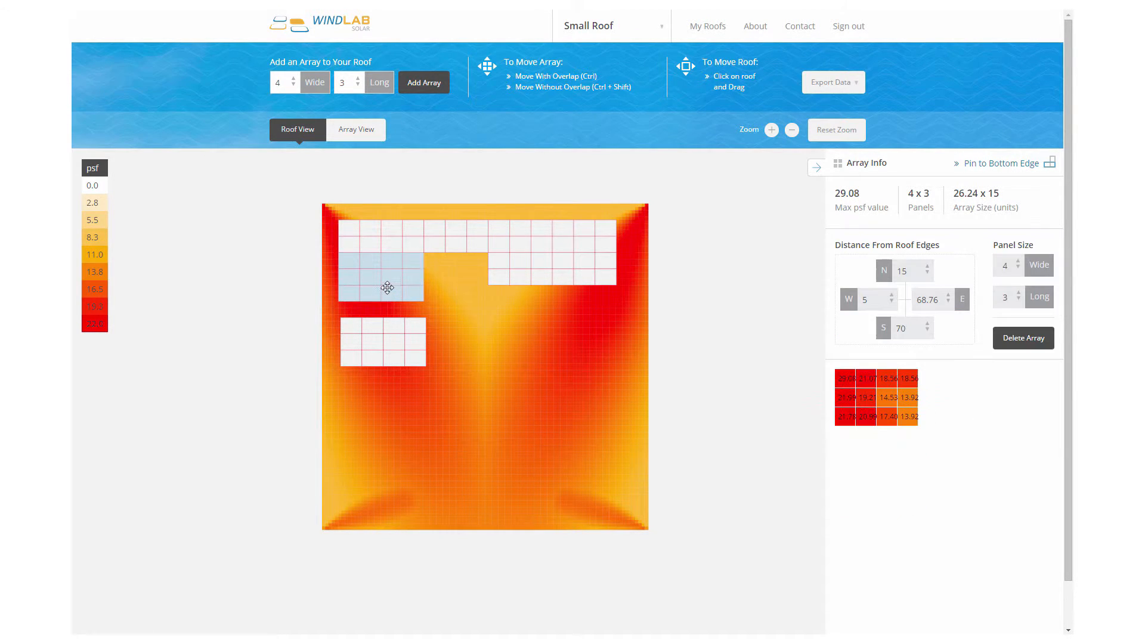
Butt the lower-left array against the left block and widen it to 13 by 3 panels
click(393, 330)
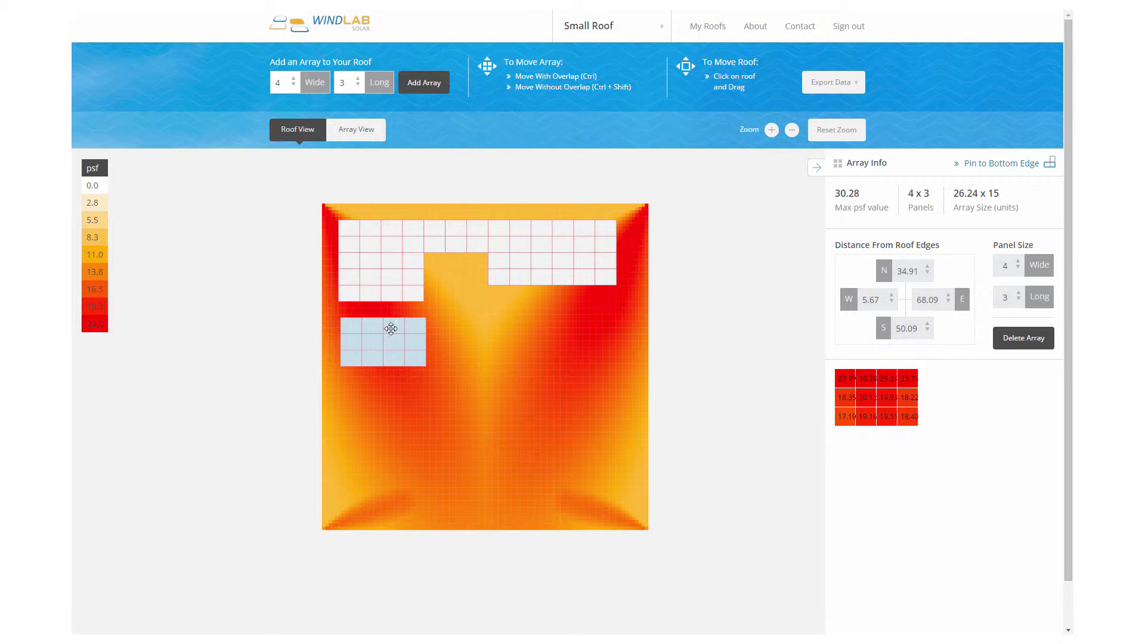
drag(393, 329, 389, 315)
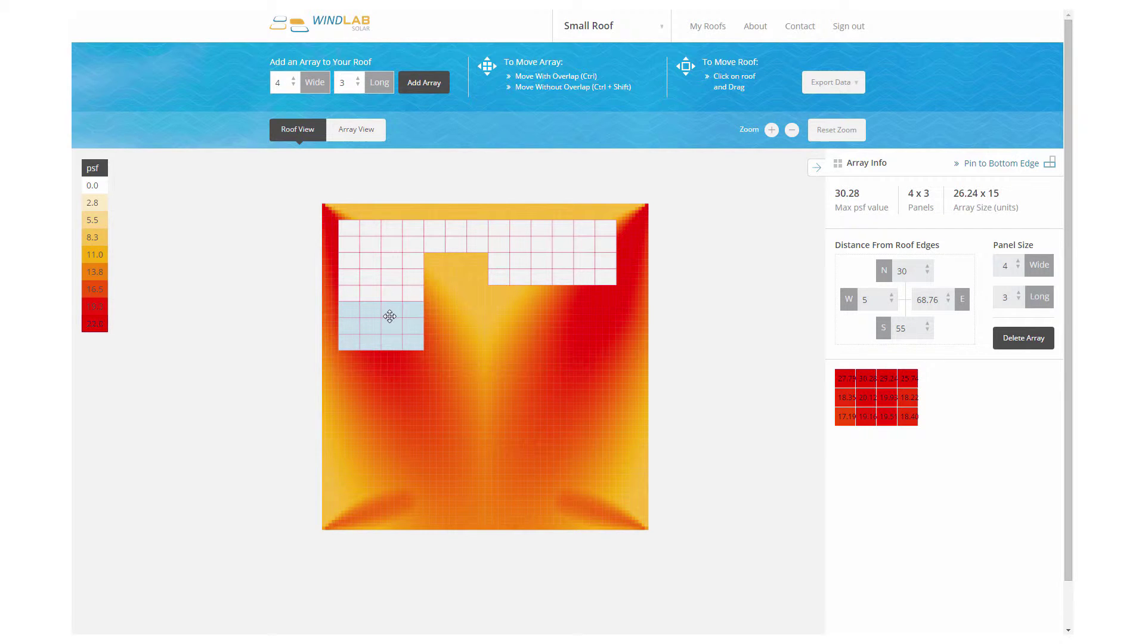
click(1007, 265)
key(BackSpace)
text(7)
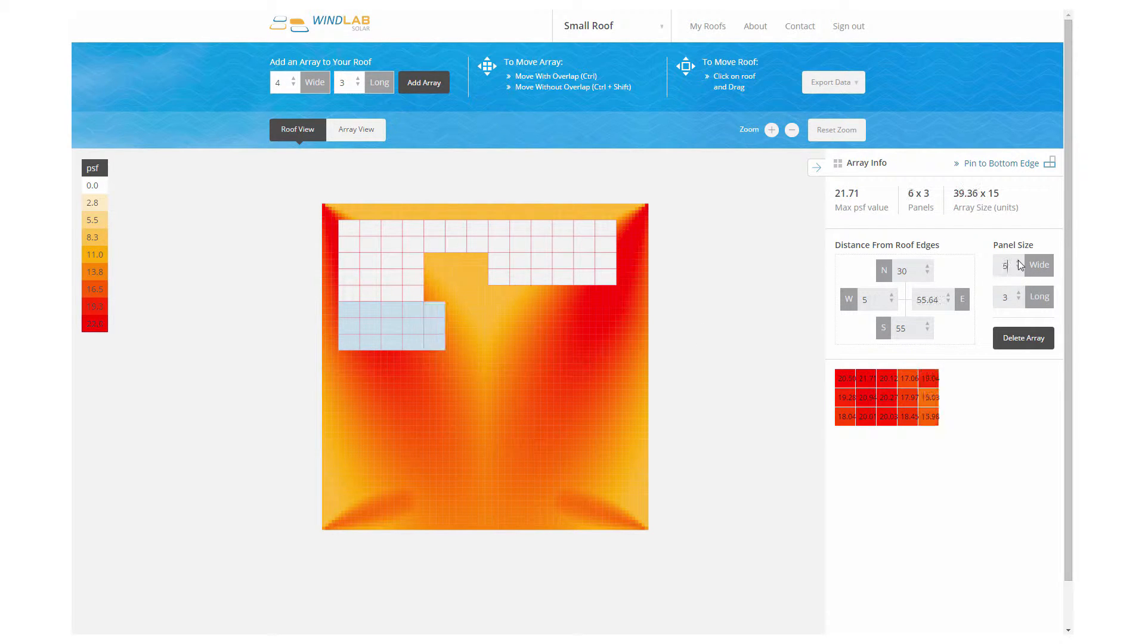
click(1020, 262)
text(13)
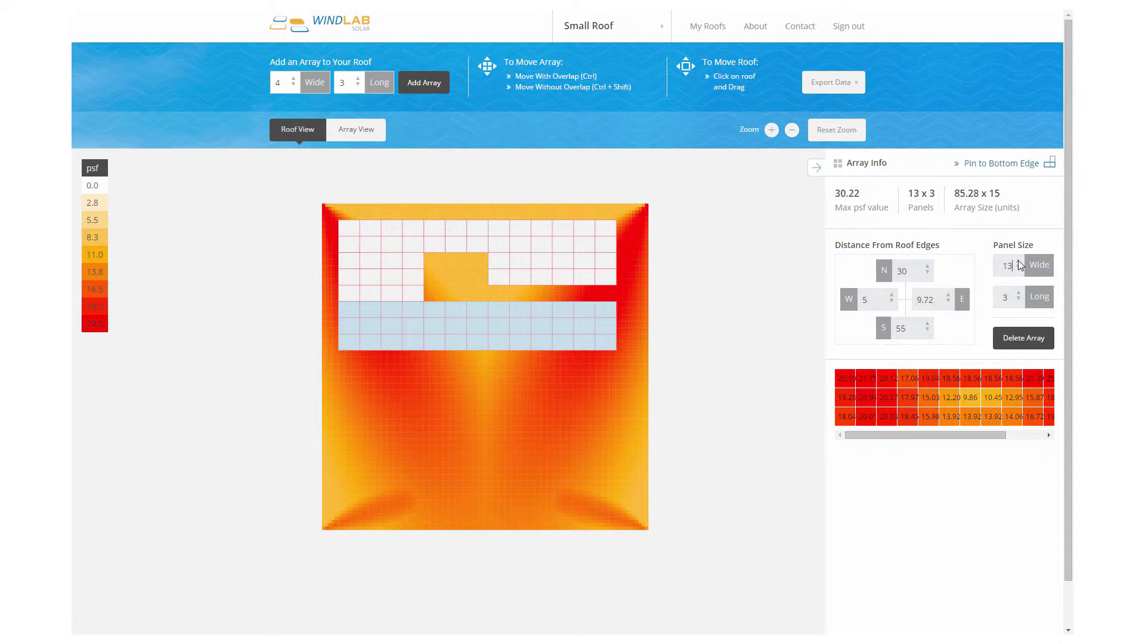
Add an 8-panel-long array and move it down as the roof's lower-left west column
click(424, 83)
drag(368, 506, 386, 372)
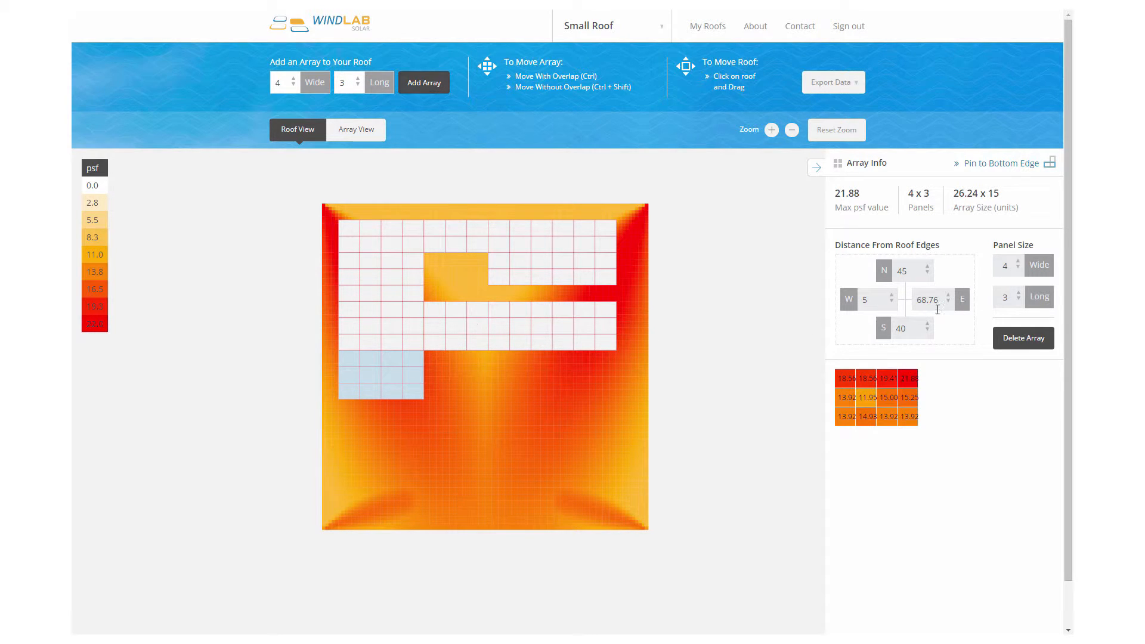
double_click(1005, 297)
text(8)
key(Return)
mouse_move(406, 407)
mouse_down()
mouse_move(388, 485)
mouse_move(396, 474)
mouse_up()
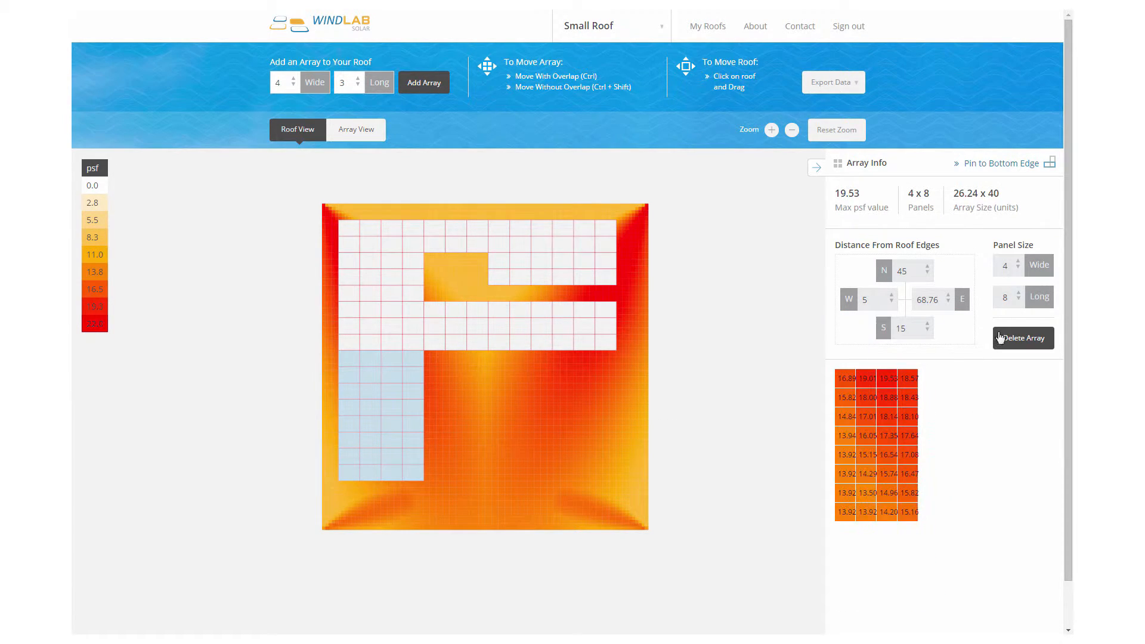
Place a new array in the middle-right area and make it one panel wider
click(420, 84)
drag(378, 507, 543, 374)
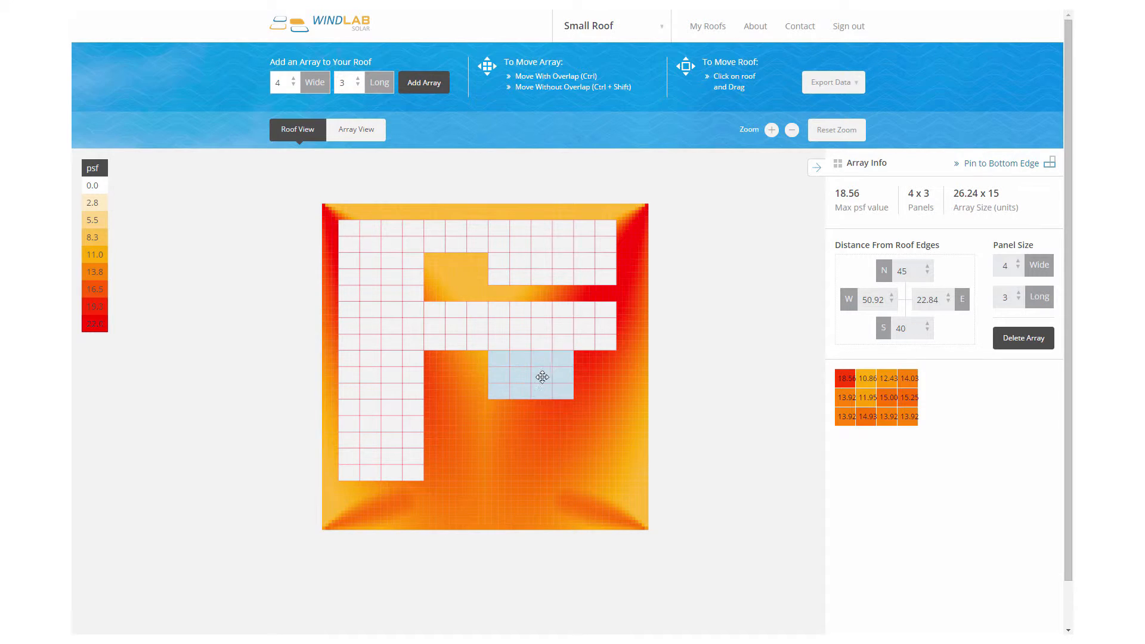
click(1019, 261)
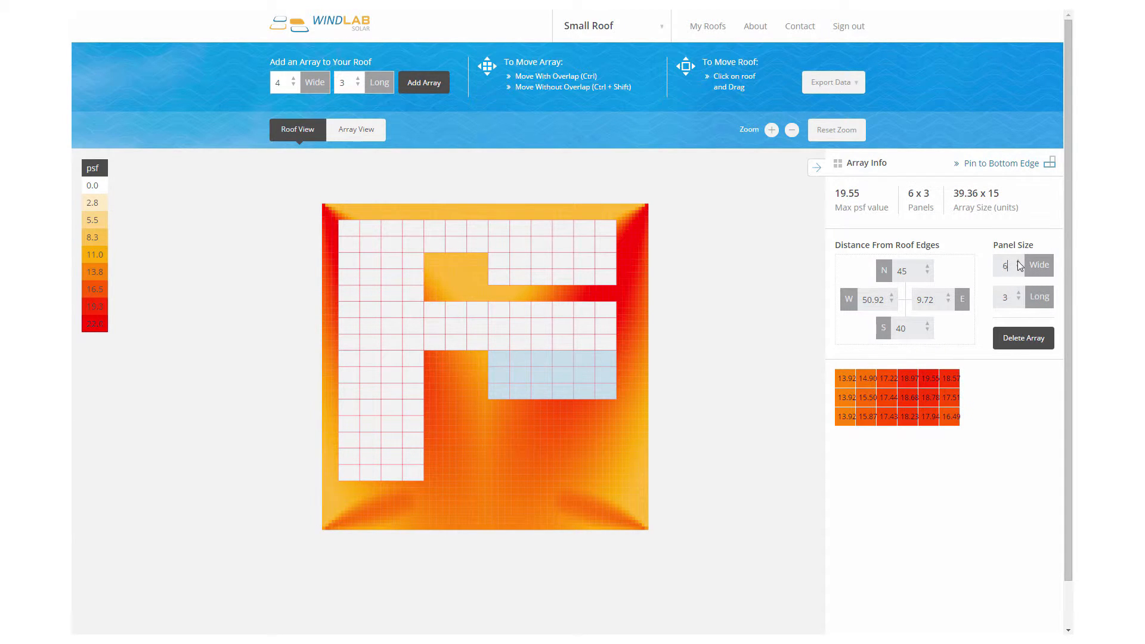
Add a bottom-centre array 4 panels long, widen it, and slide it against the left column
click(432, 87)
mouse_move(366, 500)
mouse_down()
mouse_move(485, 464)
mouse_move(485, 452)
mouse_up()
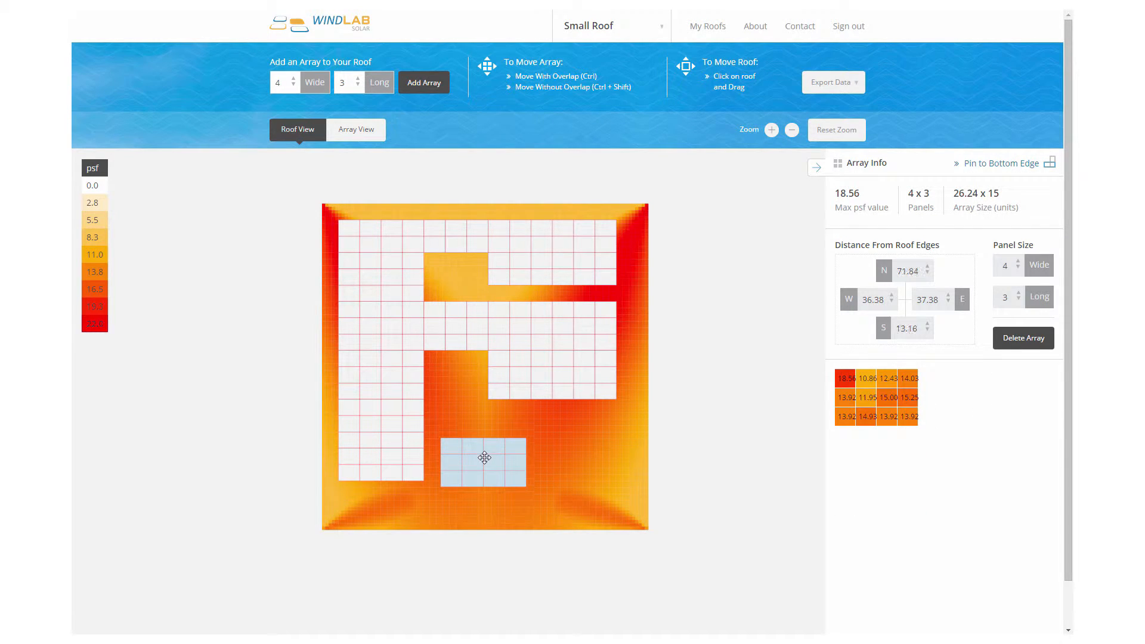
click(1018, 292)
text(4)
key(Return)
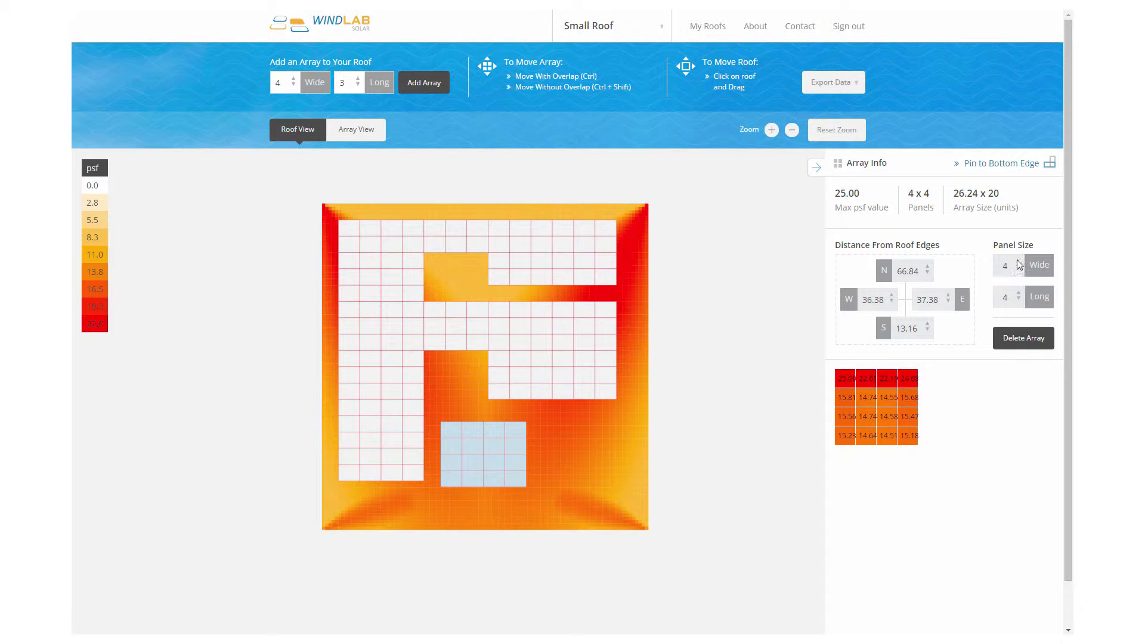
click(1017, 261)
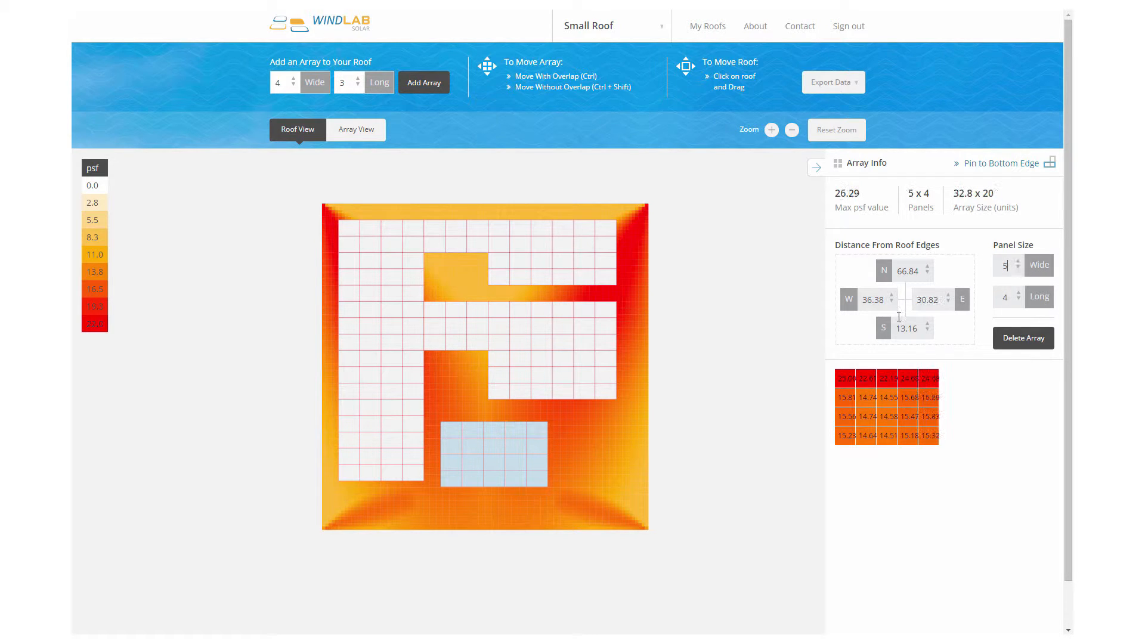
drag(514, 473, 497, 465)
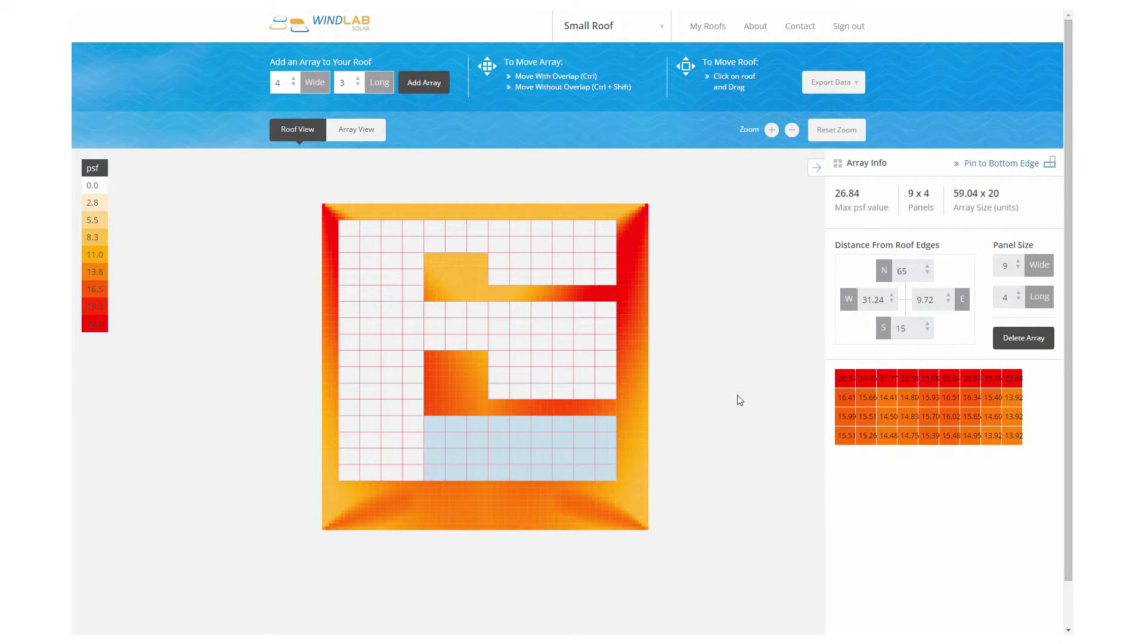
Export Small Roof's panel grid as a CSV and open the download in the spreadsheet
click(833, 83)
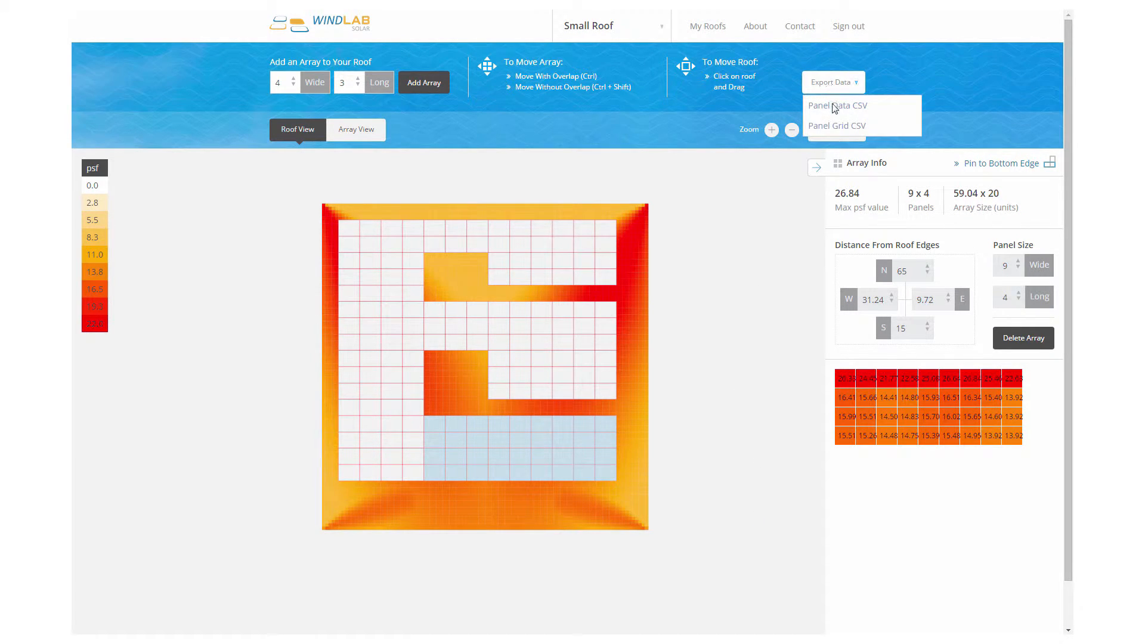
click(834, 127)
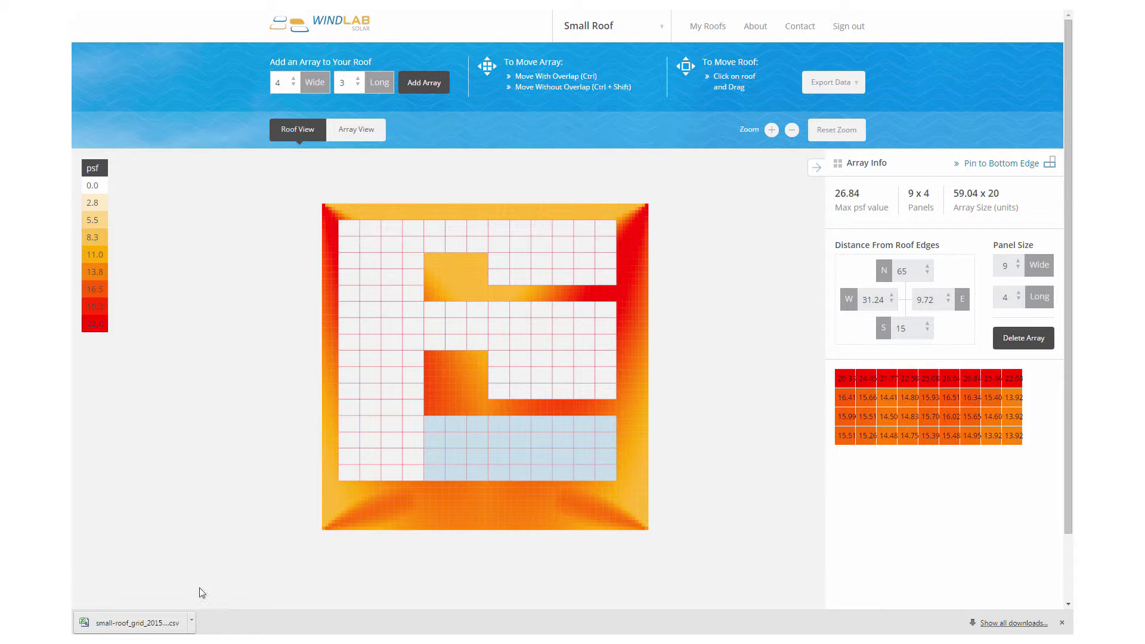
click(120, 630)
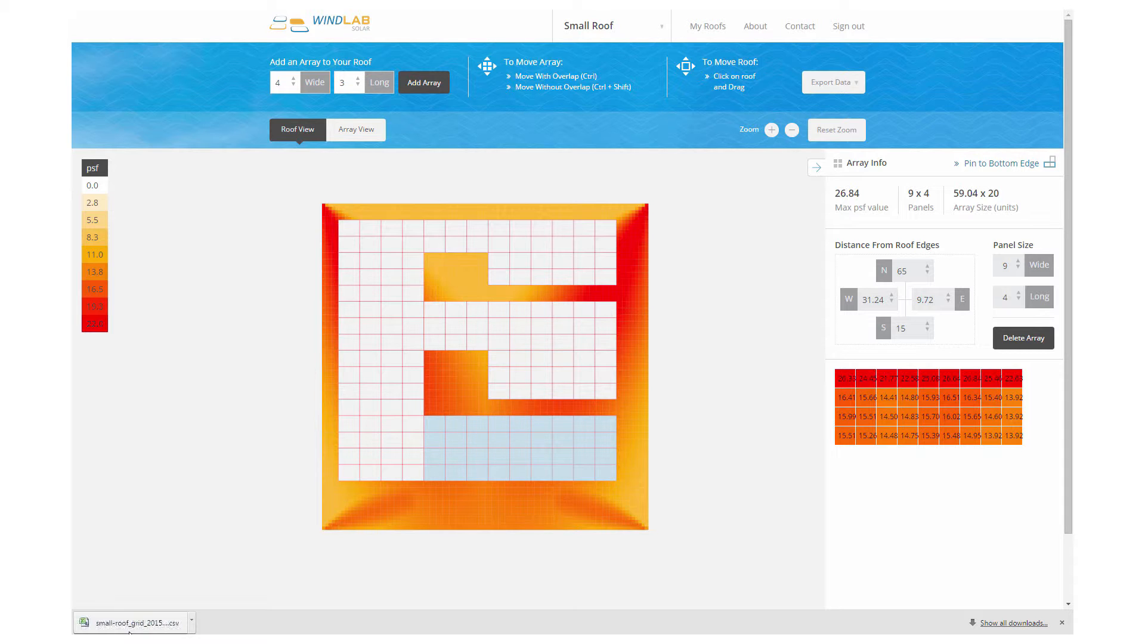
click(131, 629)
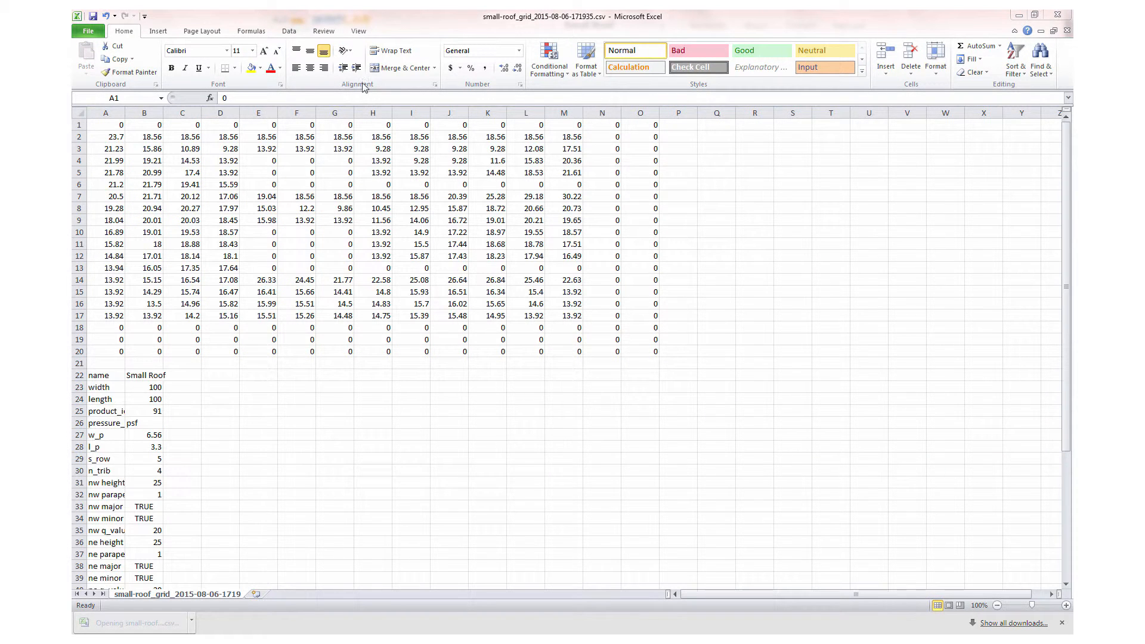
Apply a 2-colour scale to A1:O20: minimum fixed at number 0 with no colour, maximum red
shift+click(653, 352)
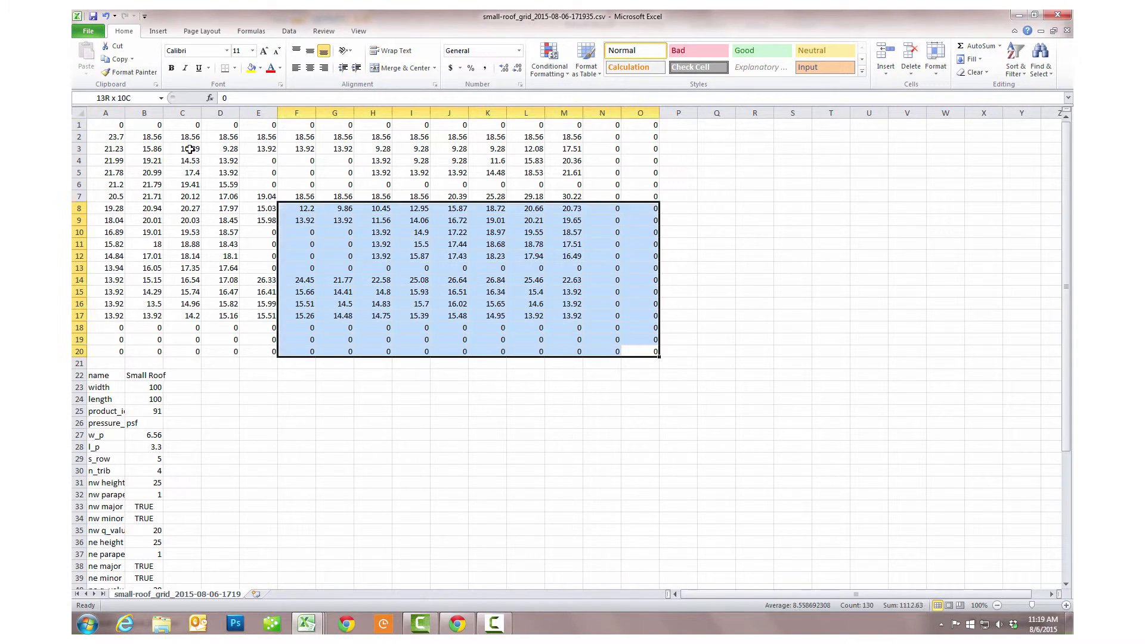
click(551, 61)
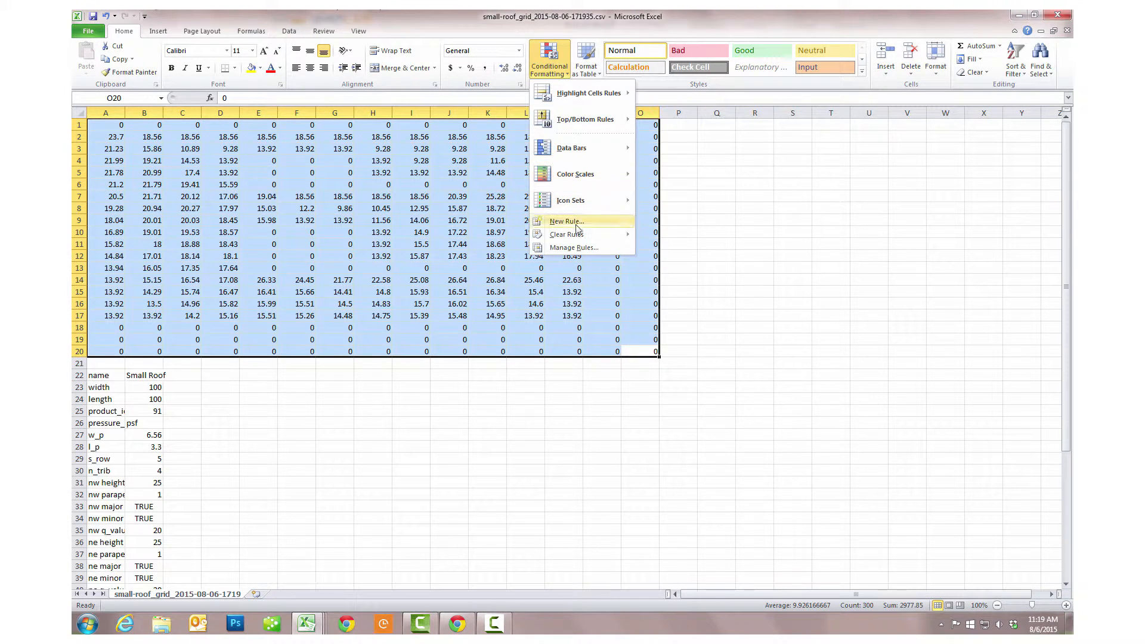
click(567, 221)
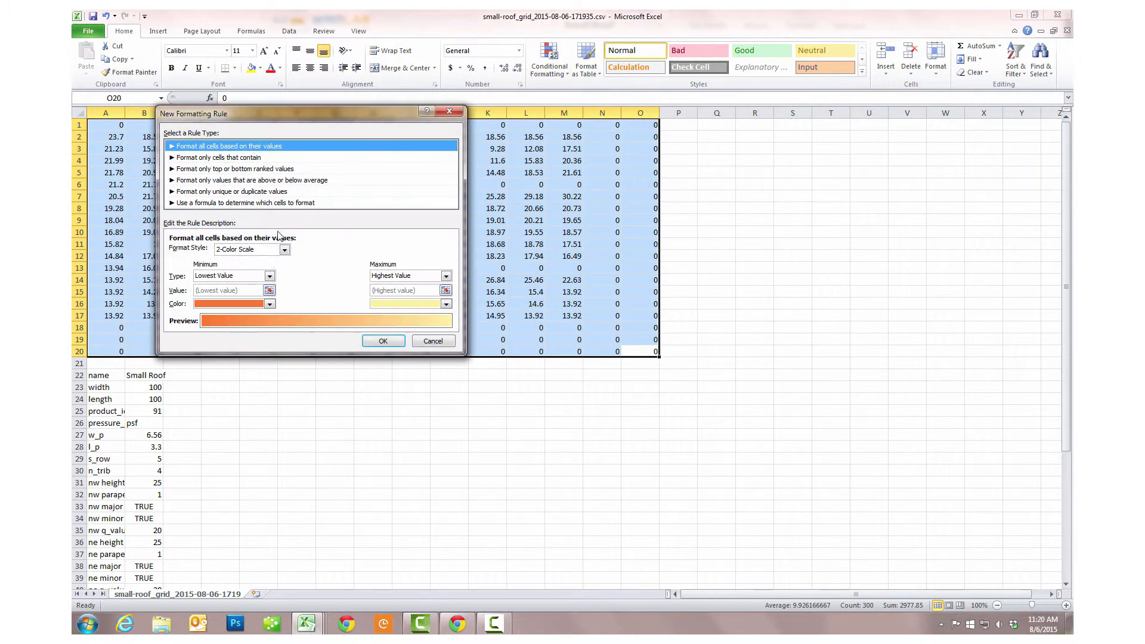
click(246, 276)
click(214, 294)
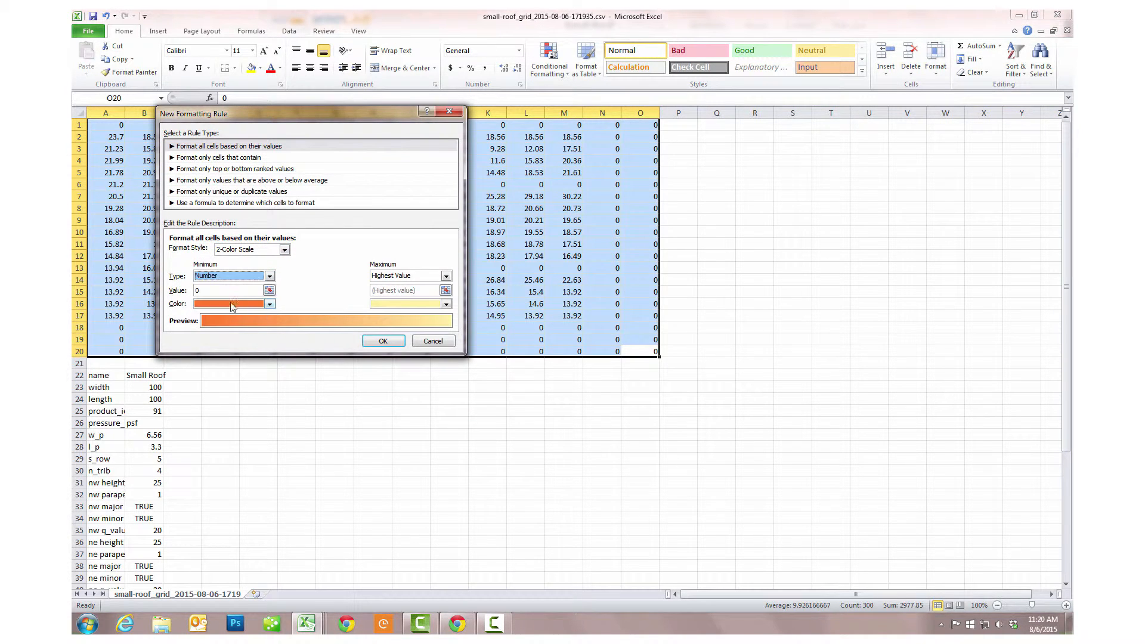
click(269, 304)
click(200, 327)
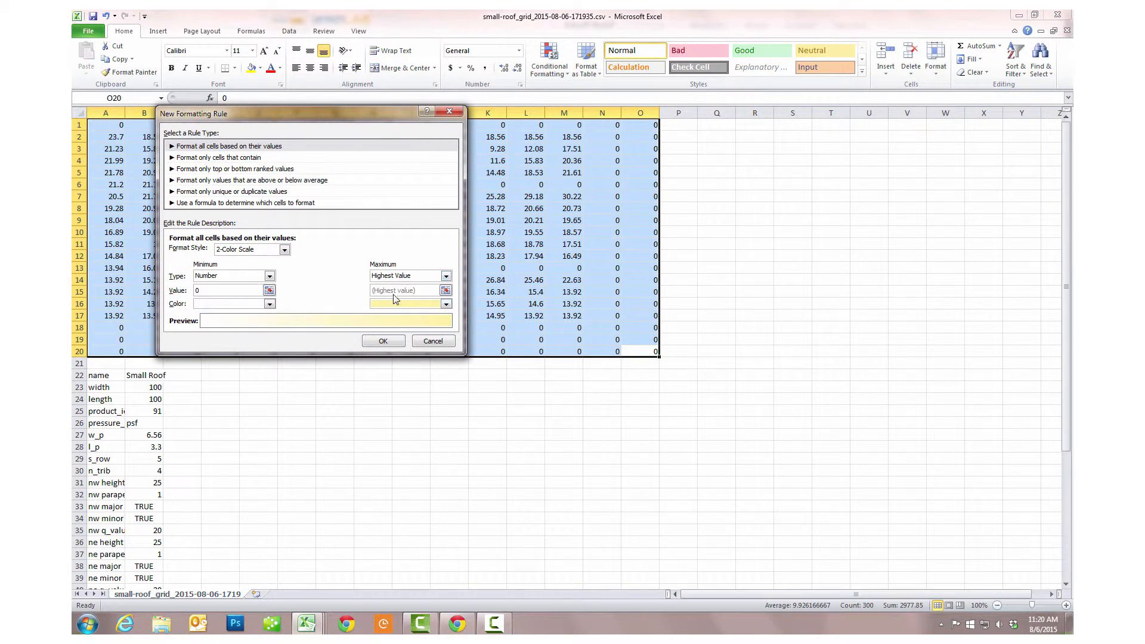
click(412, 304)
click(387, 390)
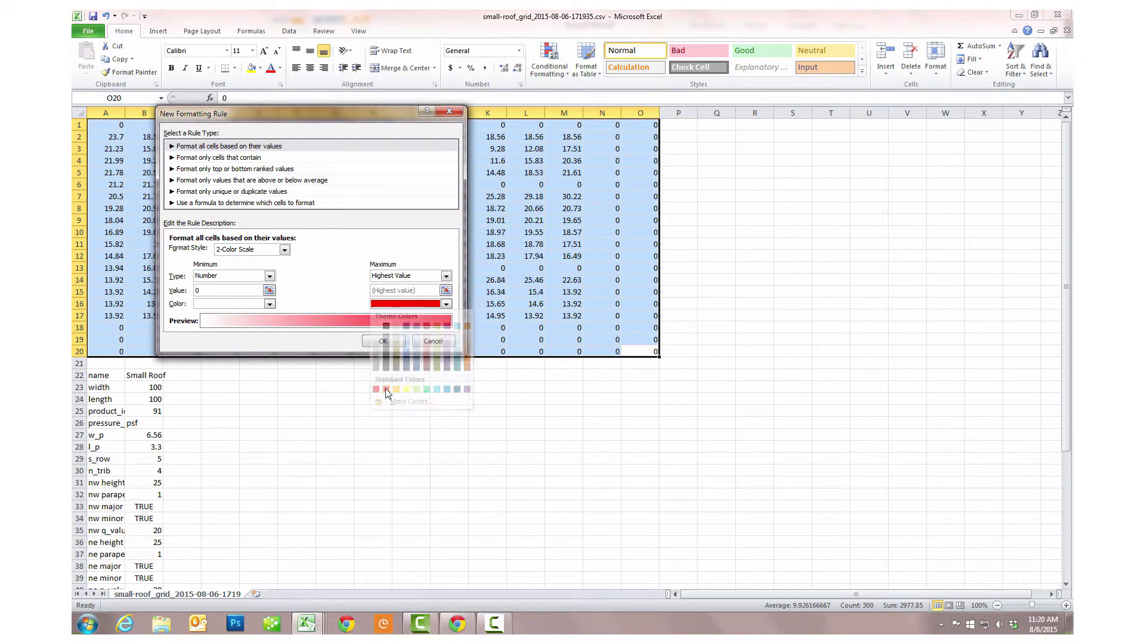
click(391, 341)
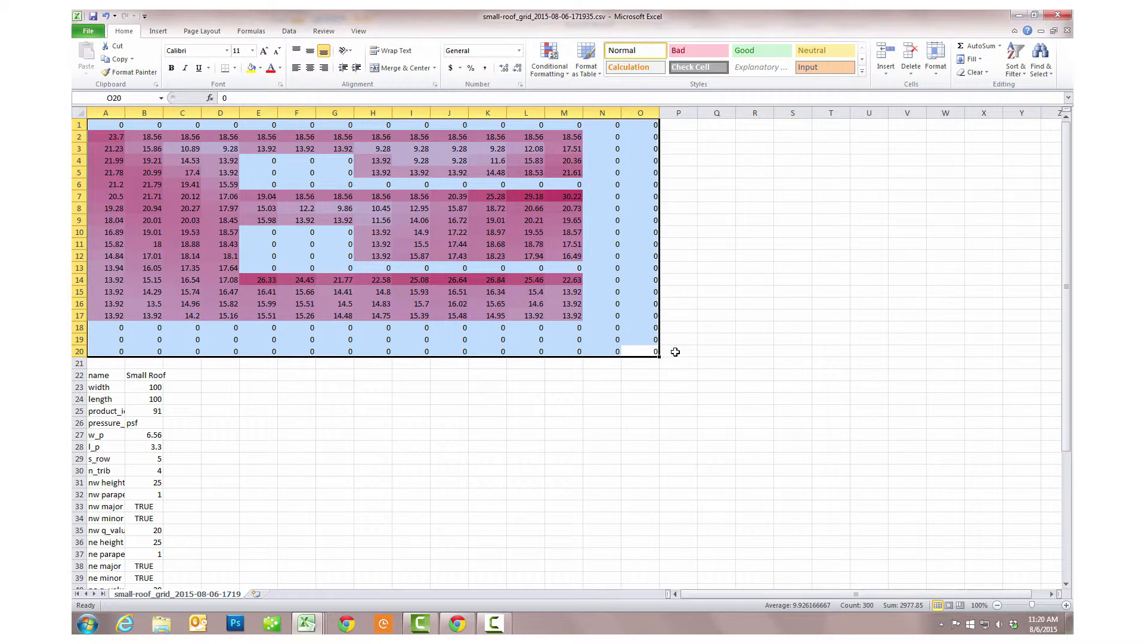
click(755, 279)
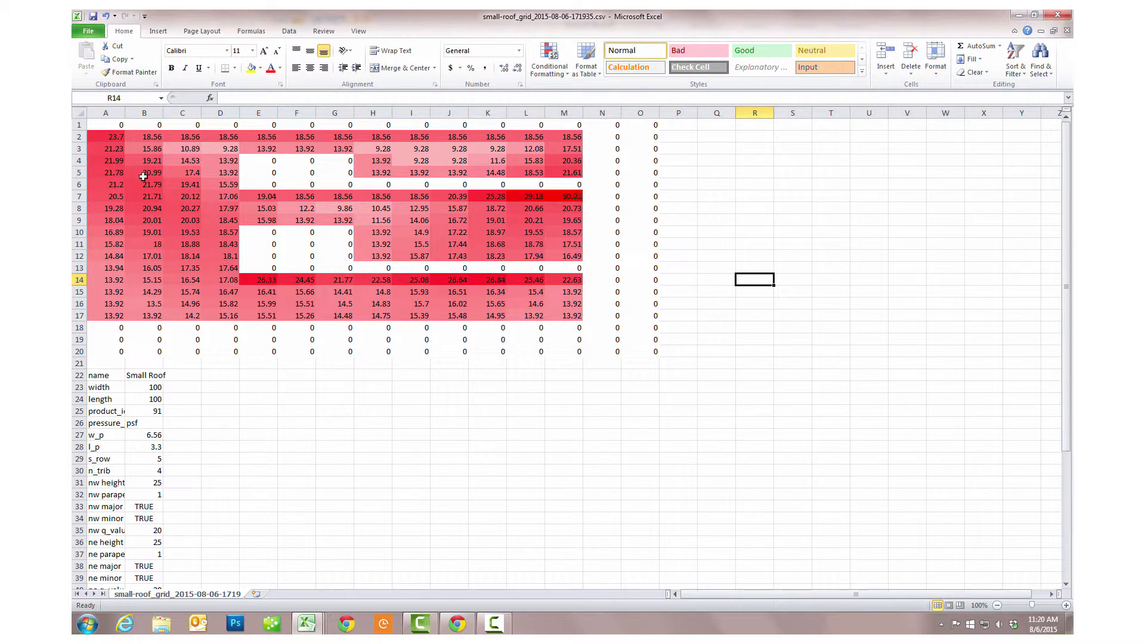
Set columns A through O to width 4.5, then return to the WindLab Solar roof page
drag(96, 111, 645, 112)
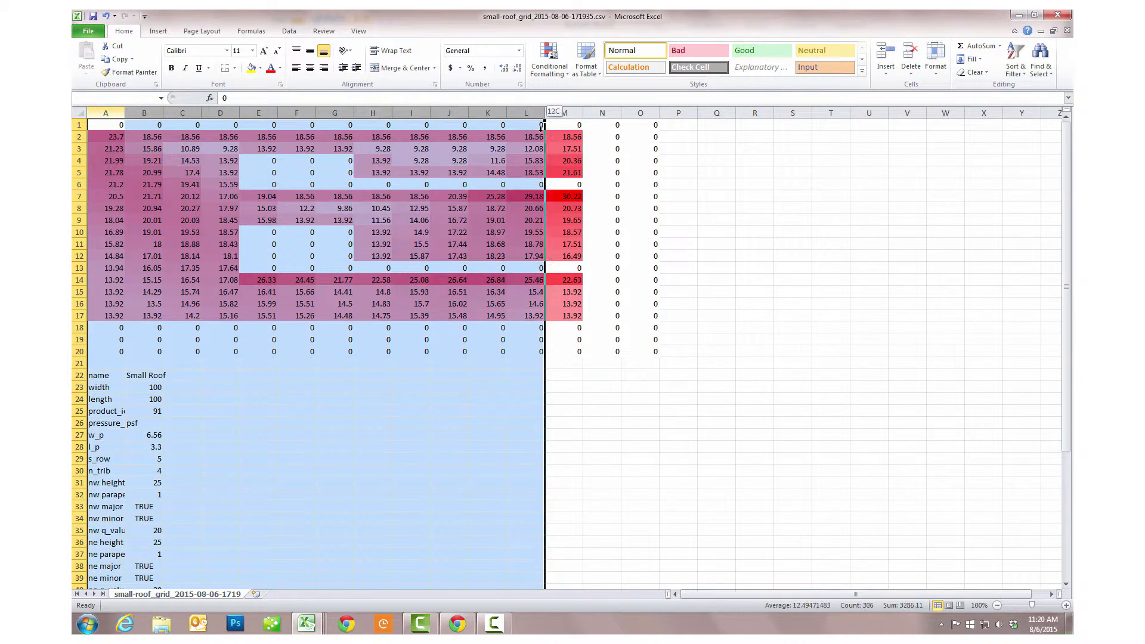
right_click(644, 112)
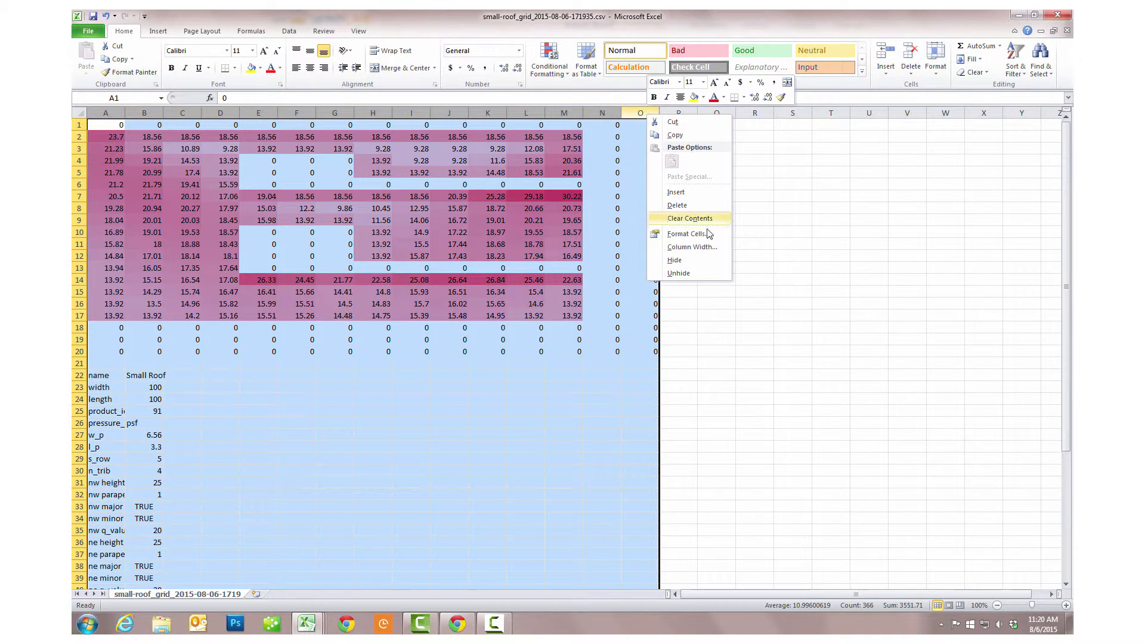
click(700, 248)
text(4.5)
click(675, 256)
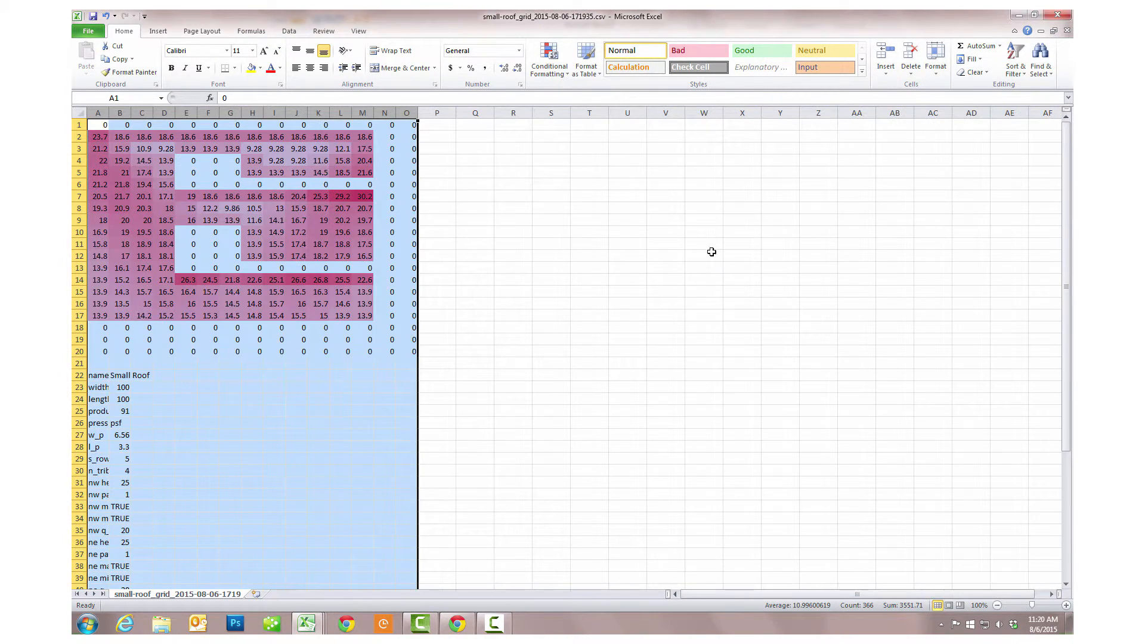
click(548, 303)
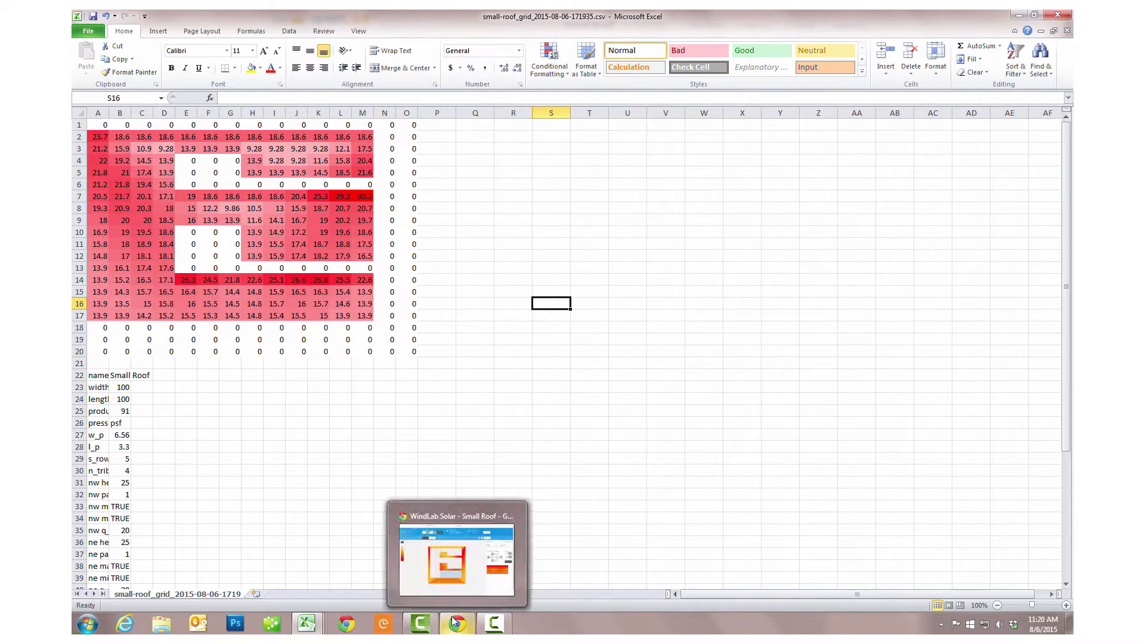
click(437, 446)
click(458, 624)
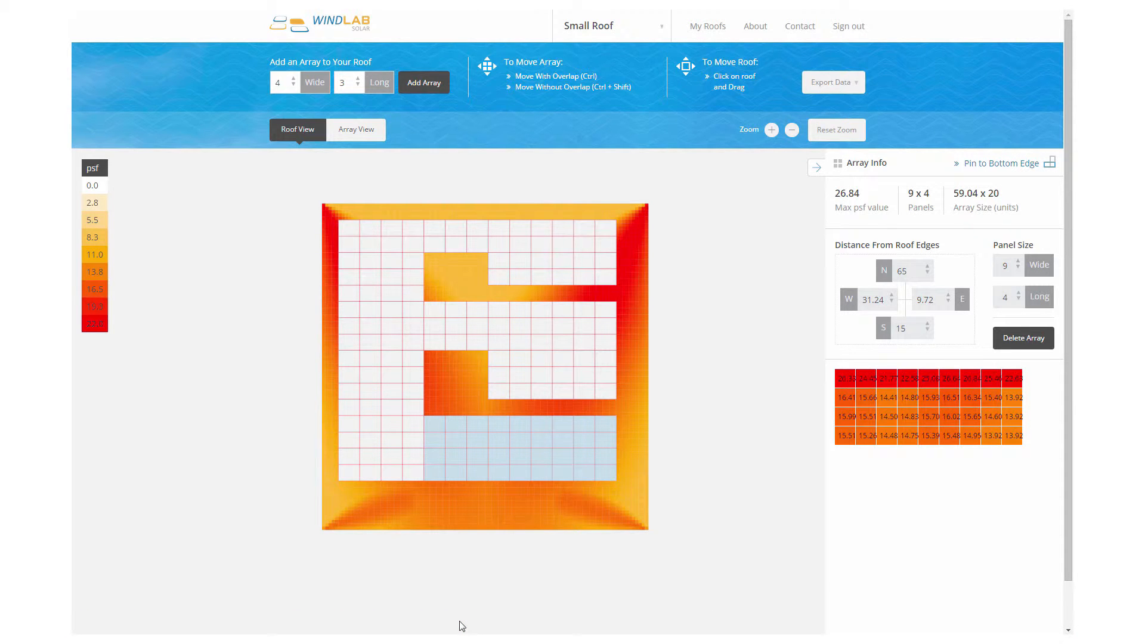
Start a new roof named Large Roof with the SEAOC PV2 15° tilt Normal Force preset
click(462, 625)
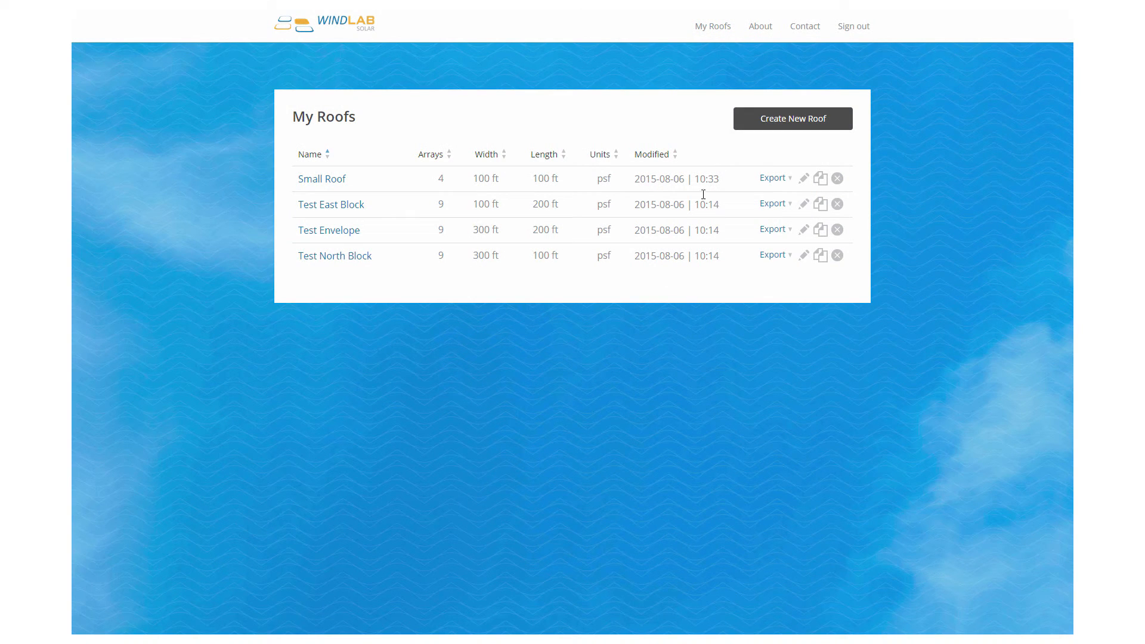
click(767, 128)
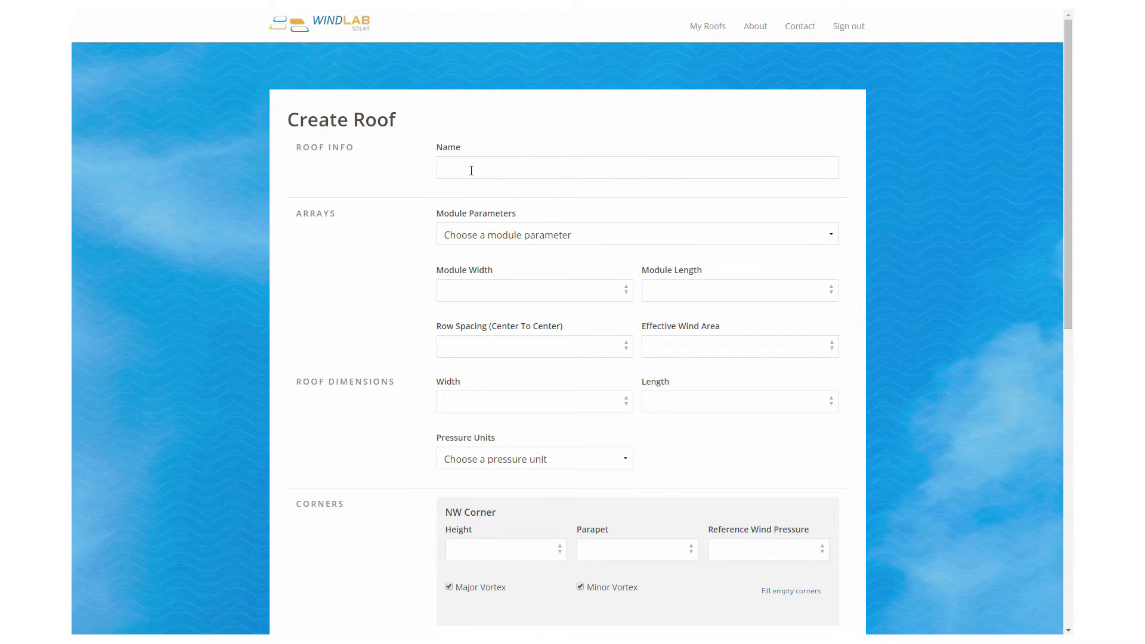
click(471, 167)
text(Large)
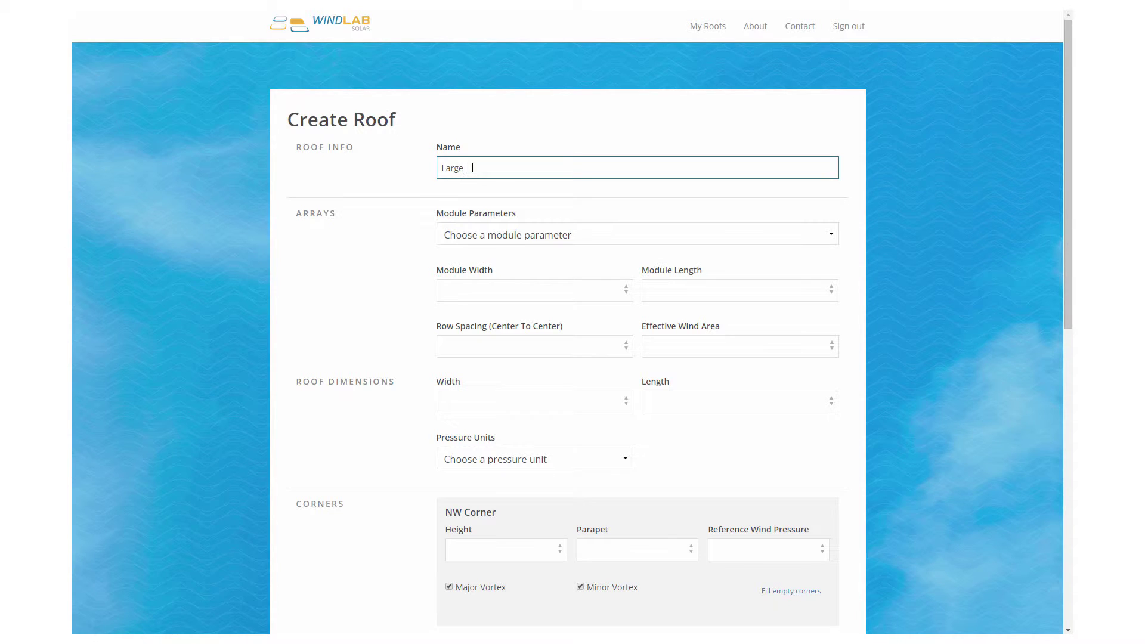
text(Roof)
click(831, 235)
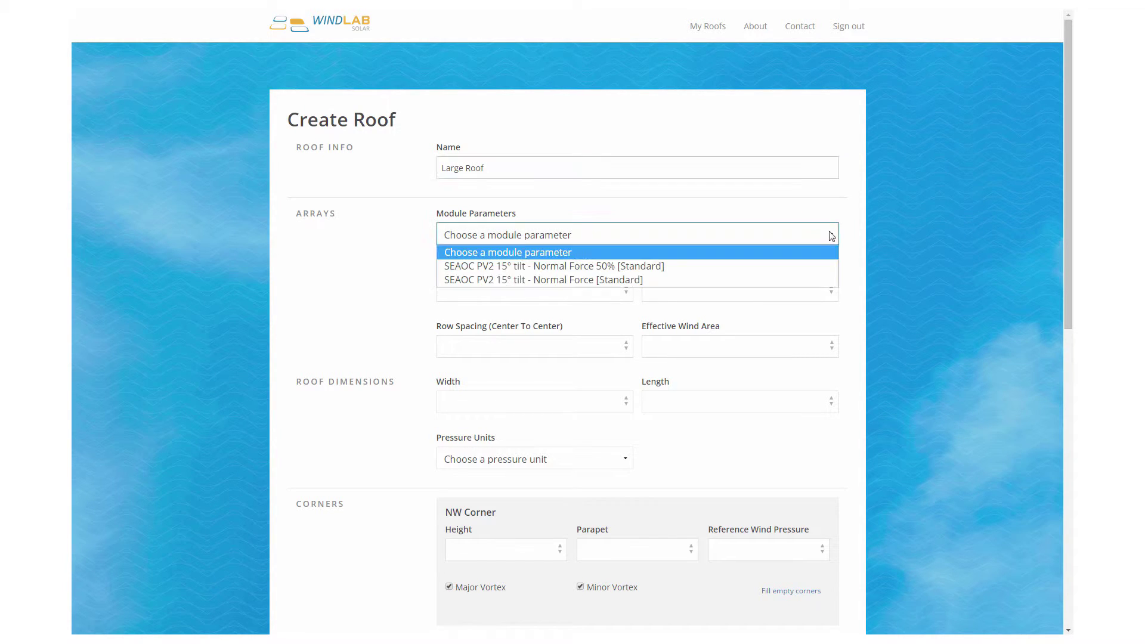
click(608, 279)
Fill in module width, length, row spacing, wind area, and roof size 300 by 200 ft
click(581, 288)
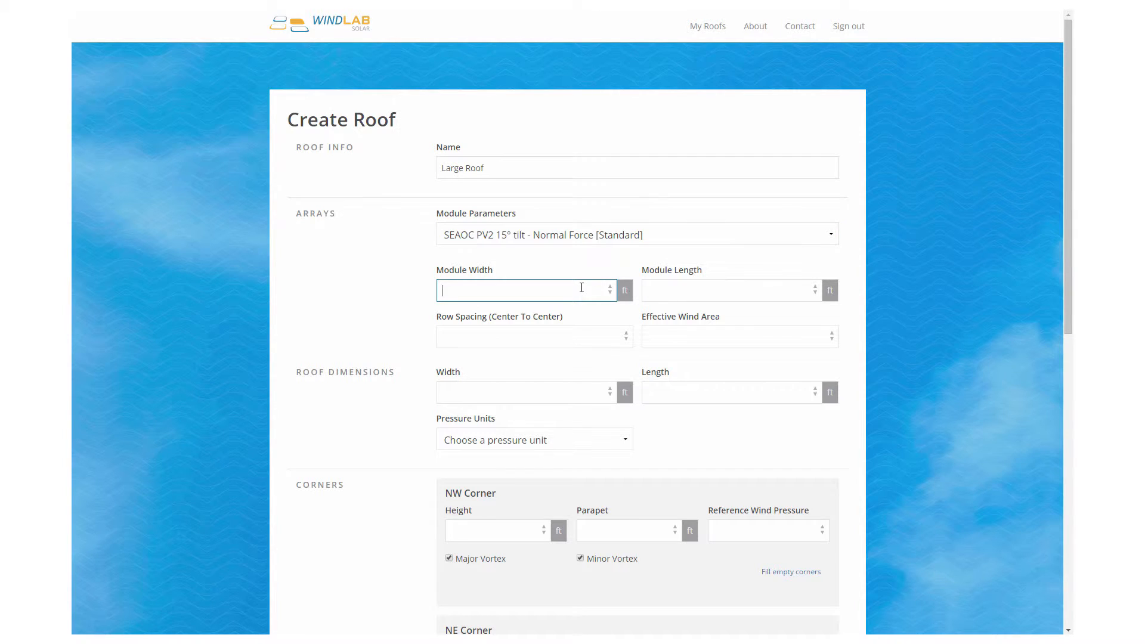
text(6.56)
click(671, 285)
text(3.3)
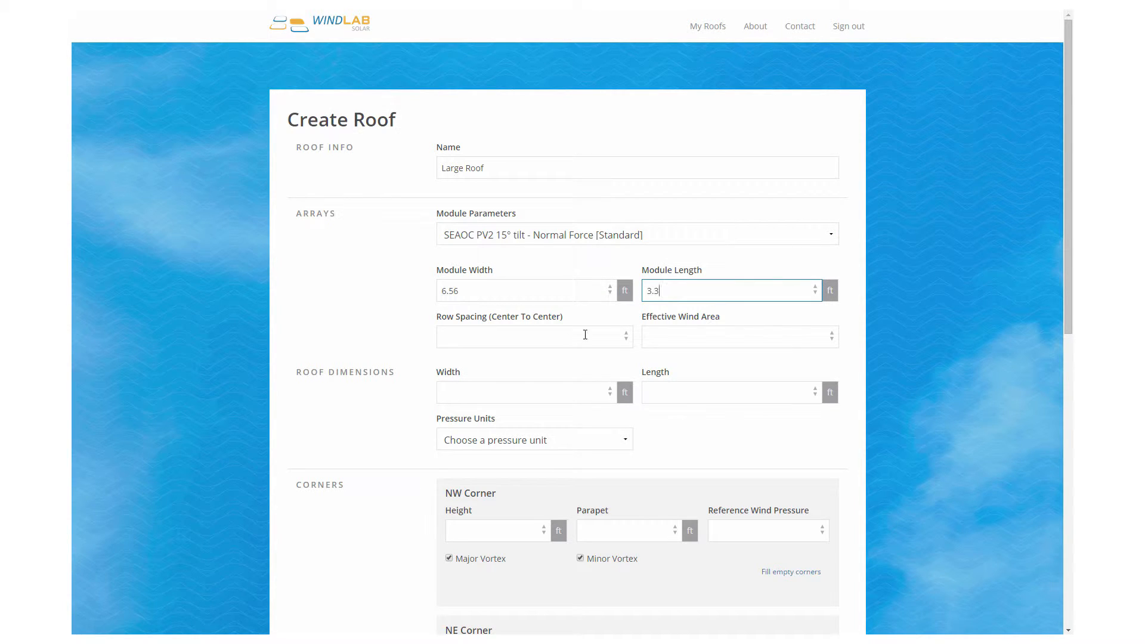
click(538, 338)
text(5)
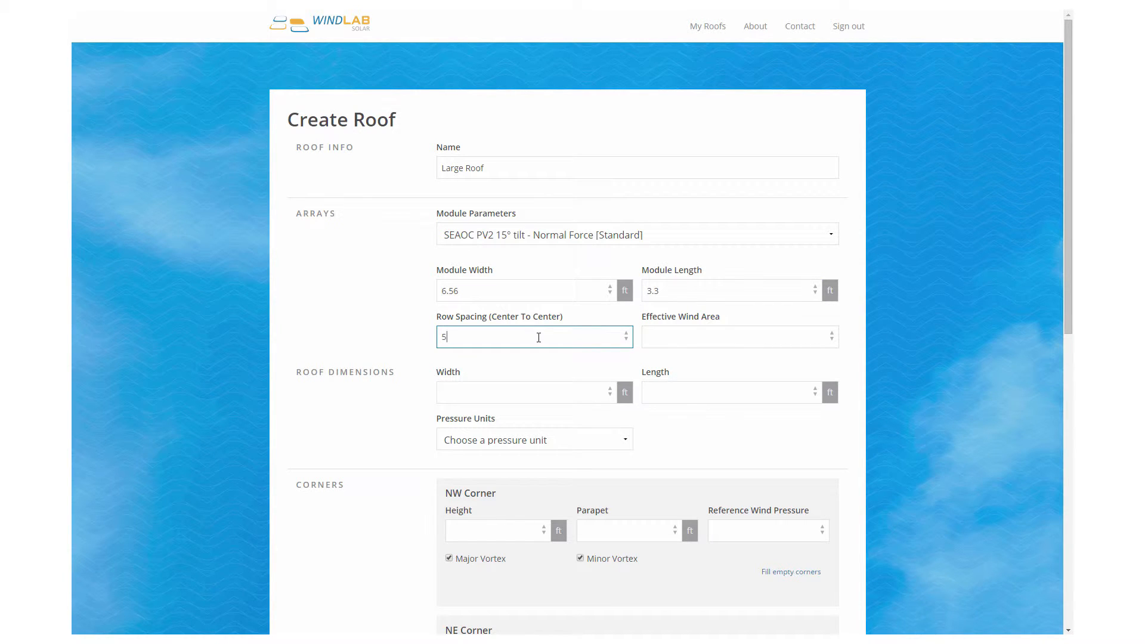
click(715, 343)
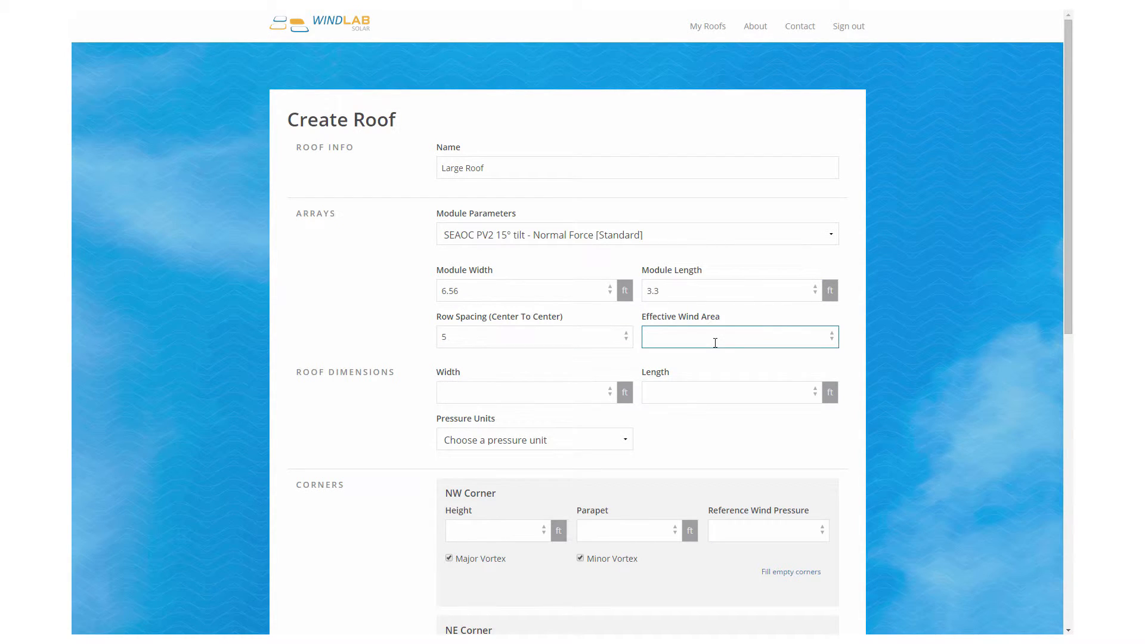
text(4)
click(572, 393)
text(00)
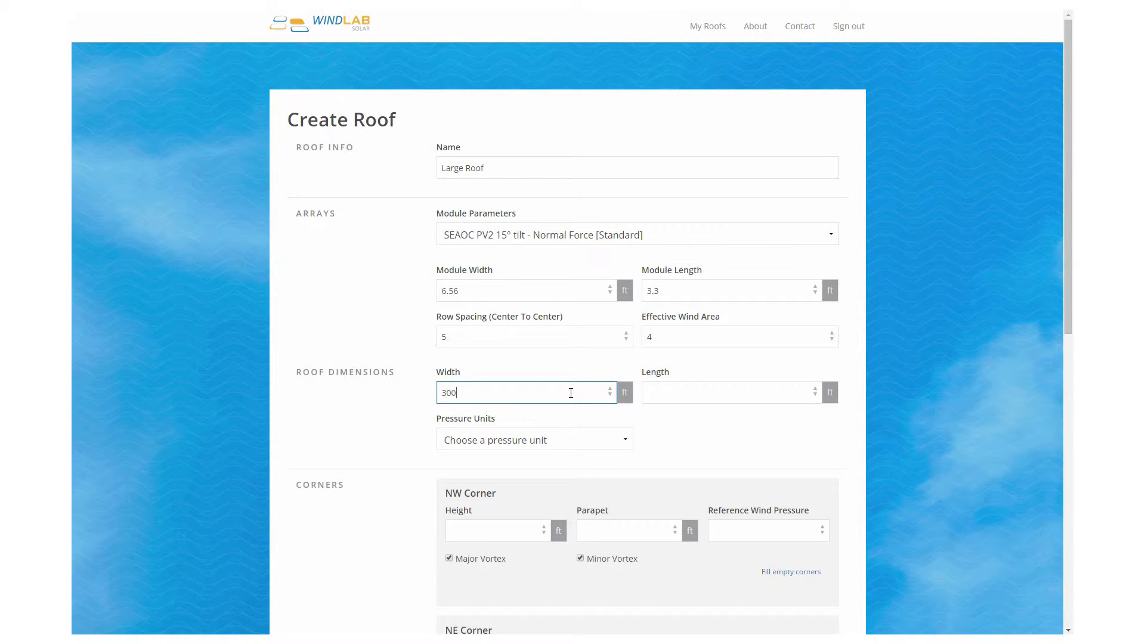
click(688, 391)
text(200)
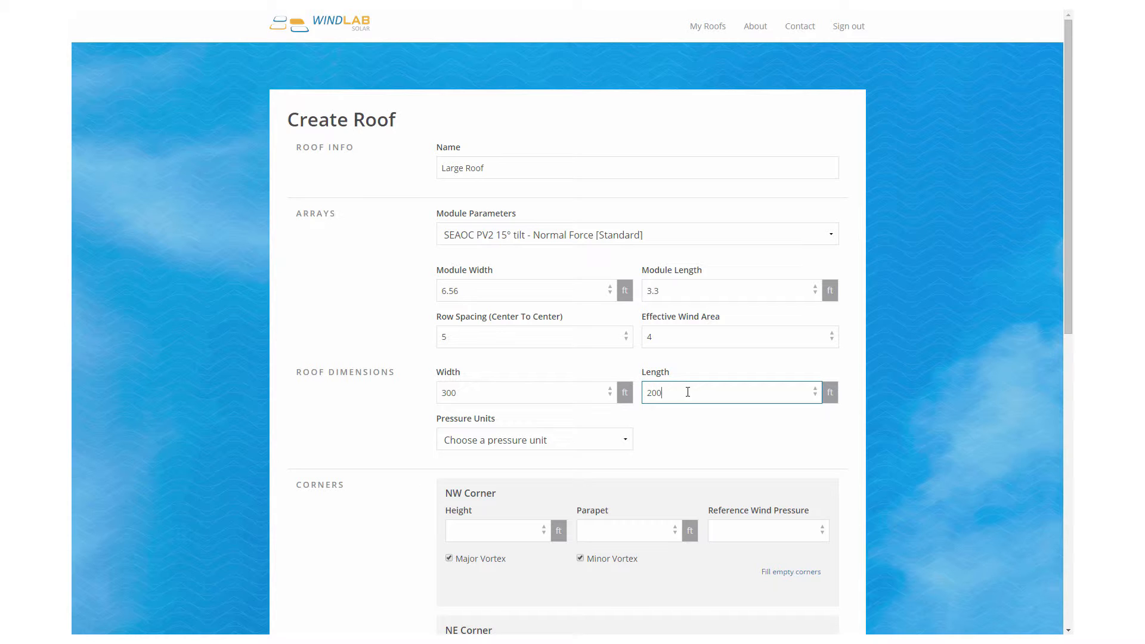
Choose psf, set NW corner 25 ft height, 1 ft parapet, 20 psf, fill other corners, and save
click(626, 439)
click(547, 467)
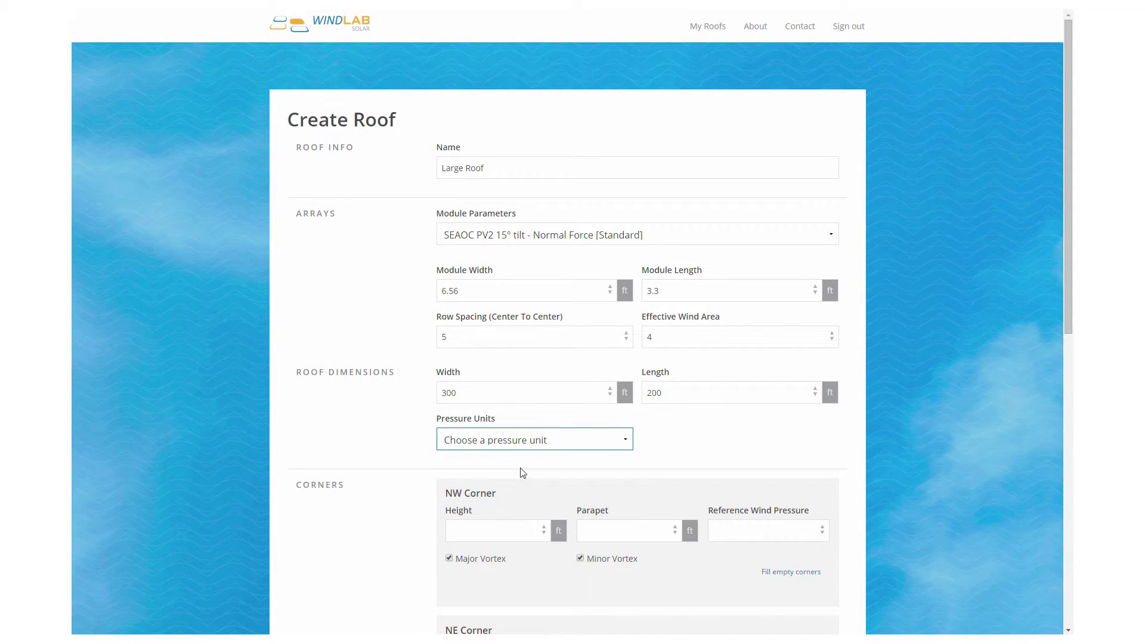
click(476, 532)
text(25)
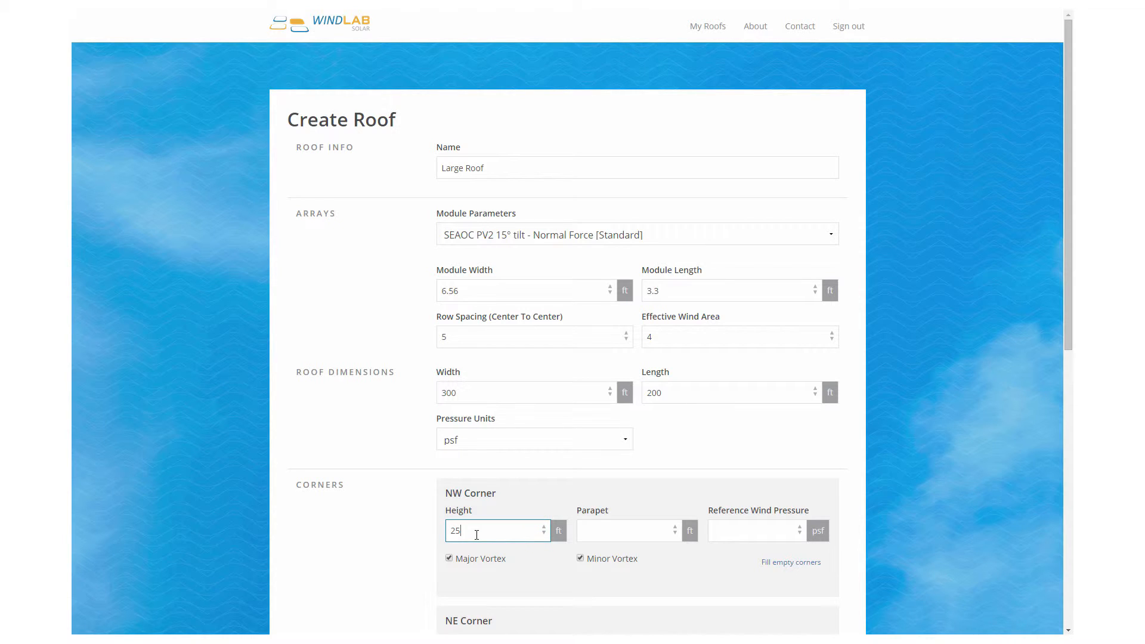
click(595, 529)
text(1)
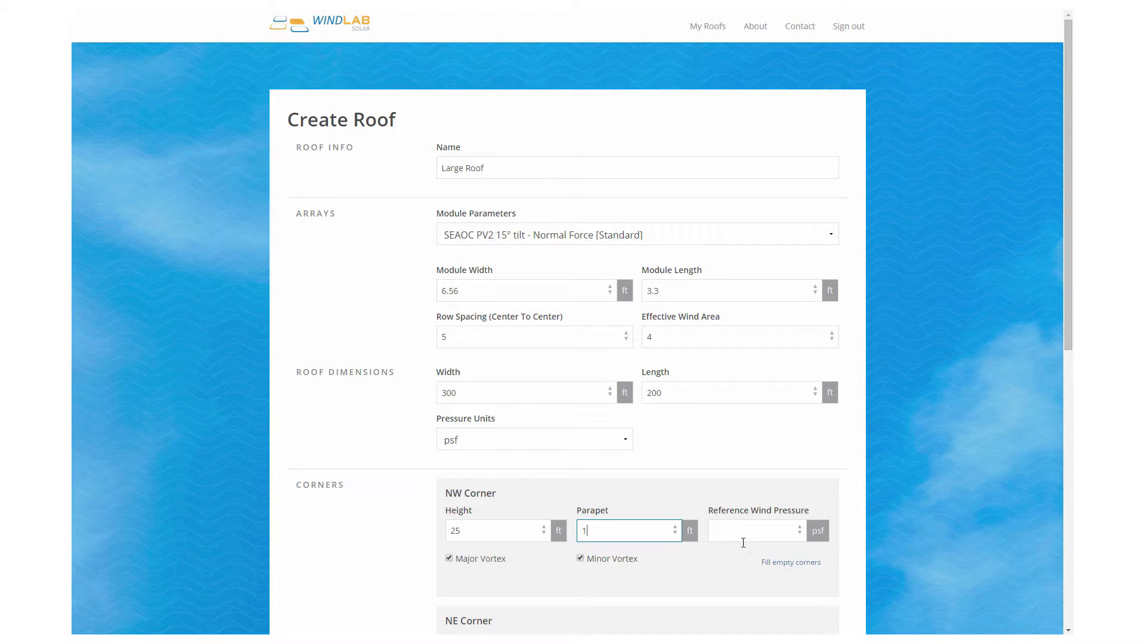
click(735, 530)
text(20)
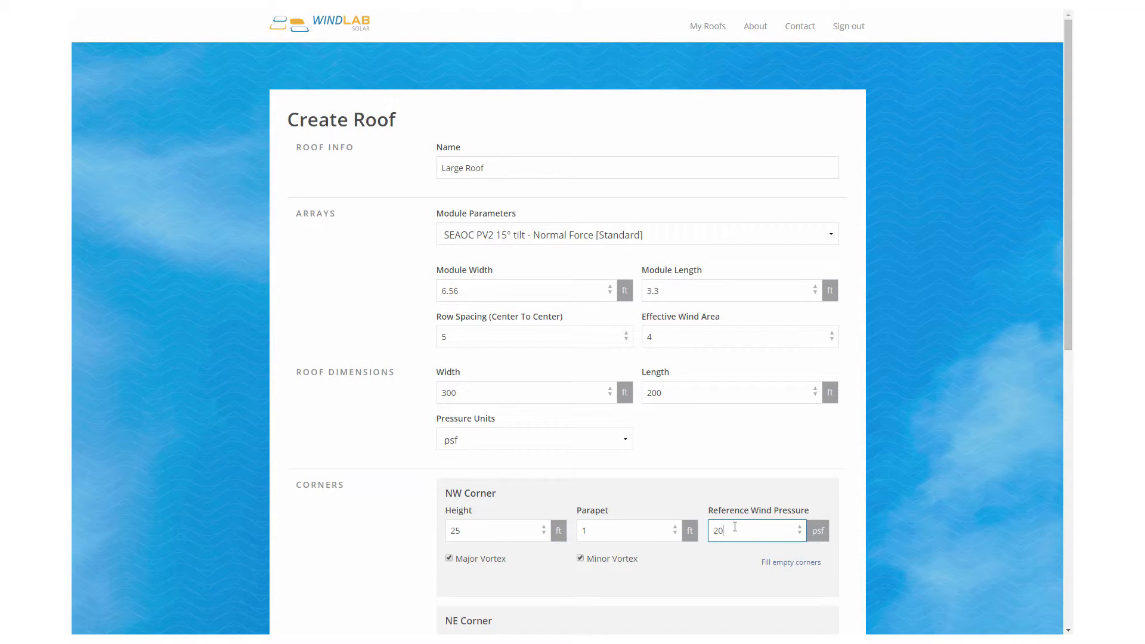
click(958, 459)
scroll(973, 450, down, 2)
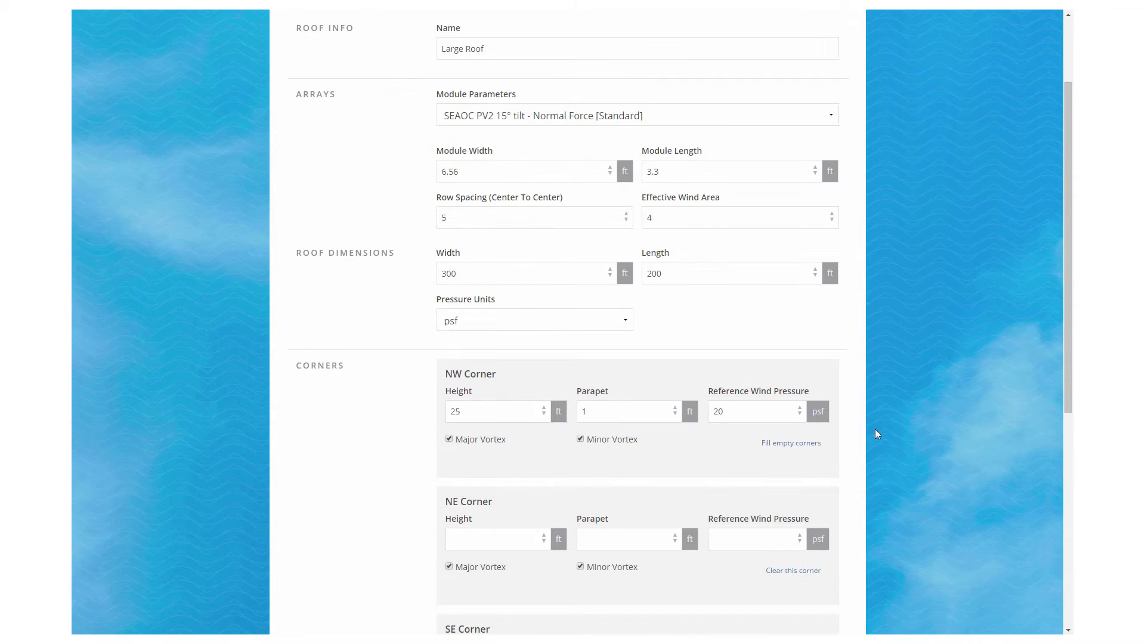
click(794, 447)
scroll(880, 428, down, 3)
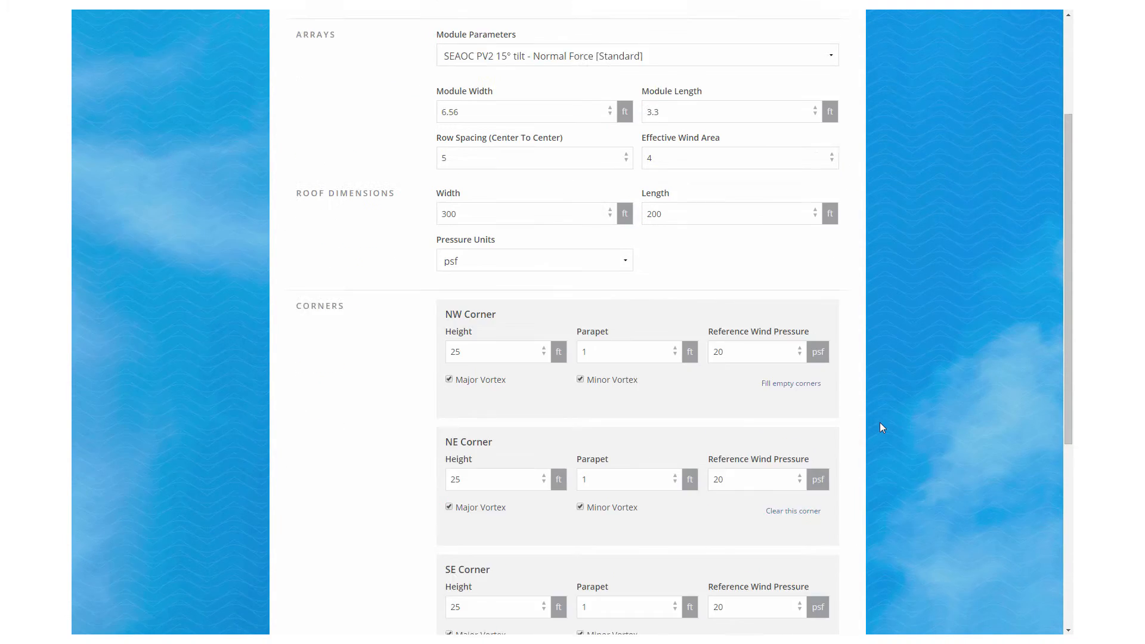
scroll(880, 423, down, 3)
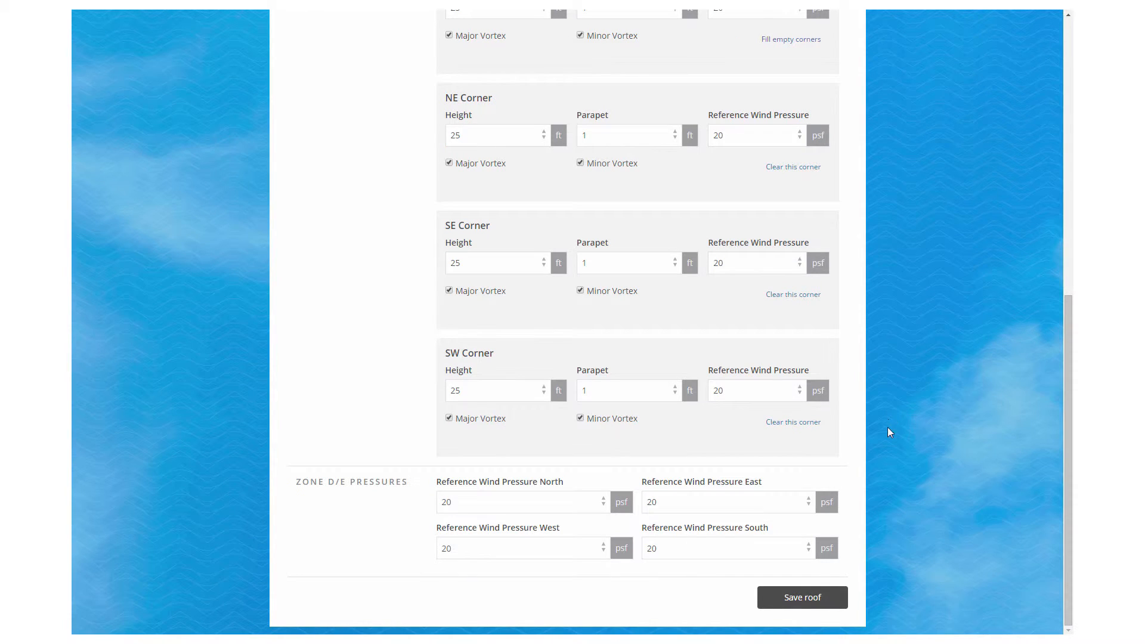
click(802, 597)
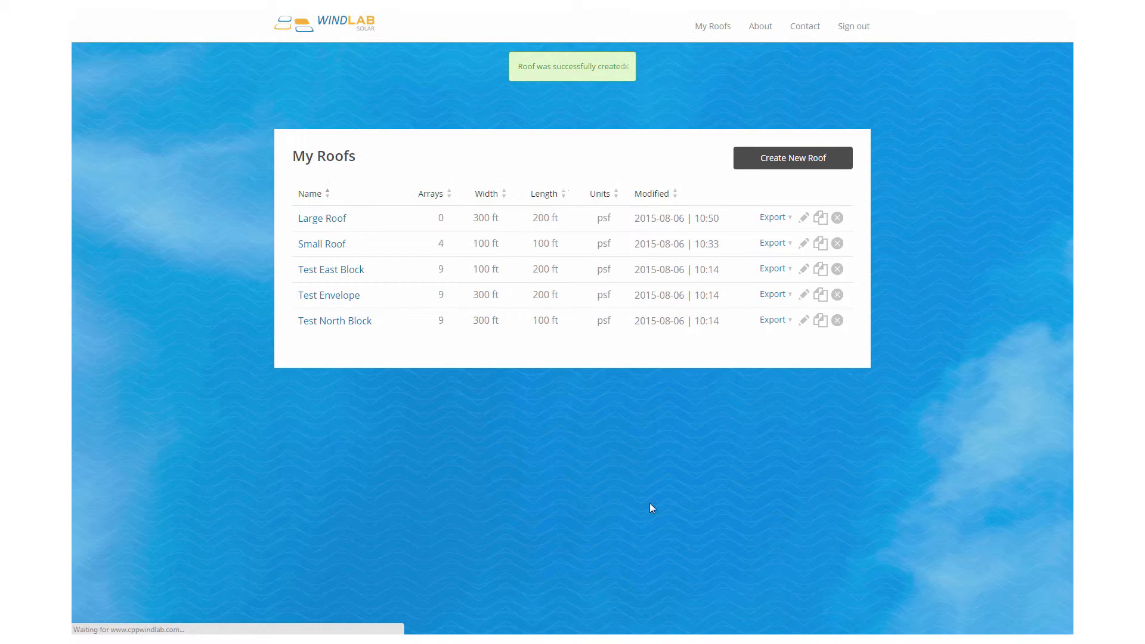
Open Large Roof from My Roofs, zoom out and drag the pressure map into view
click(323, 218)
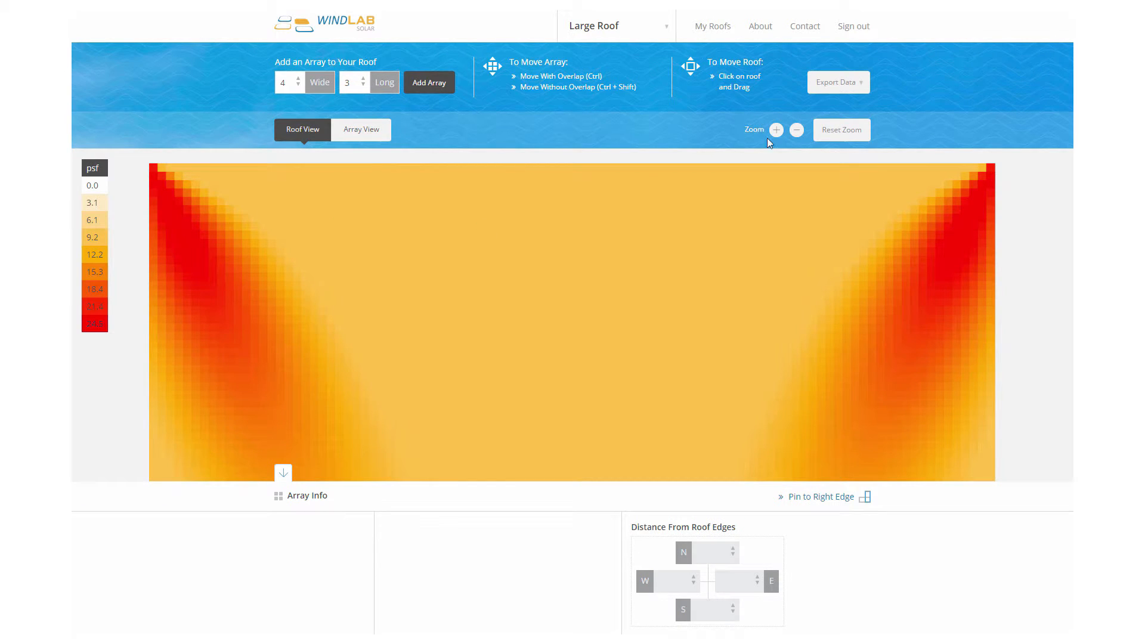
click(797, 129)
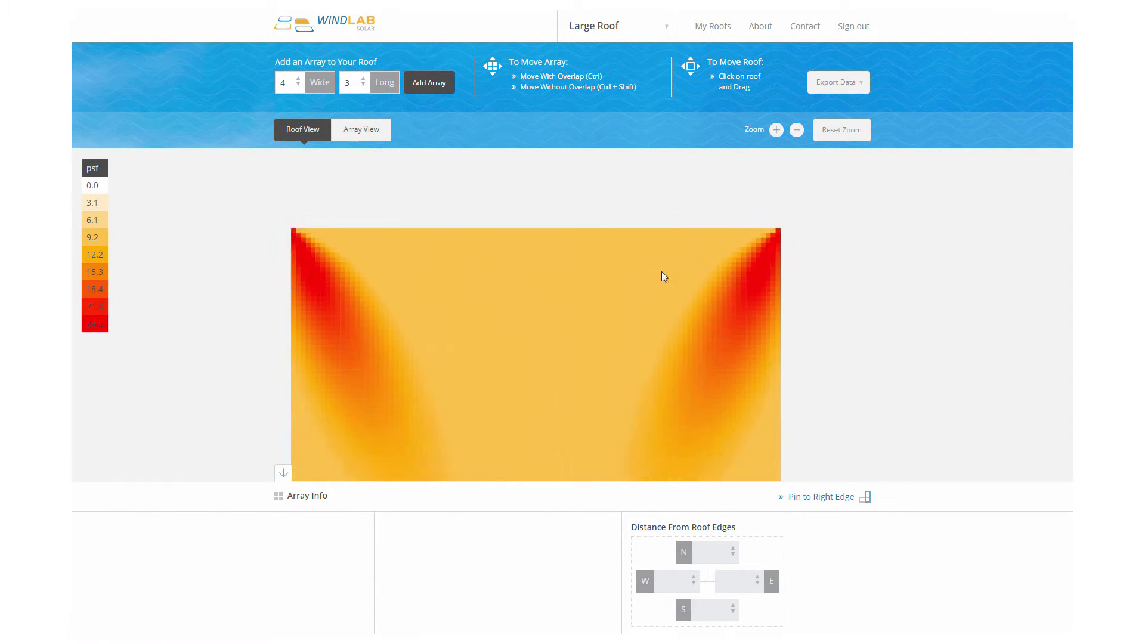
drag(661, 272, 604, 206)
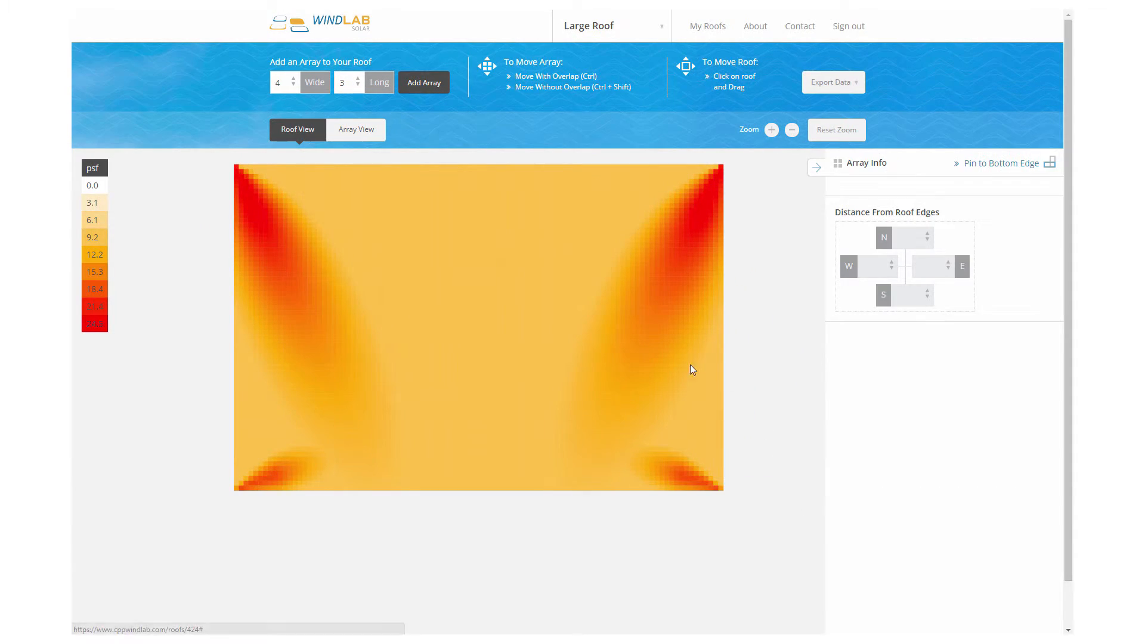
drag(690, 365, 669, 413)
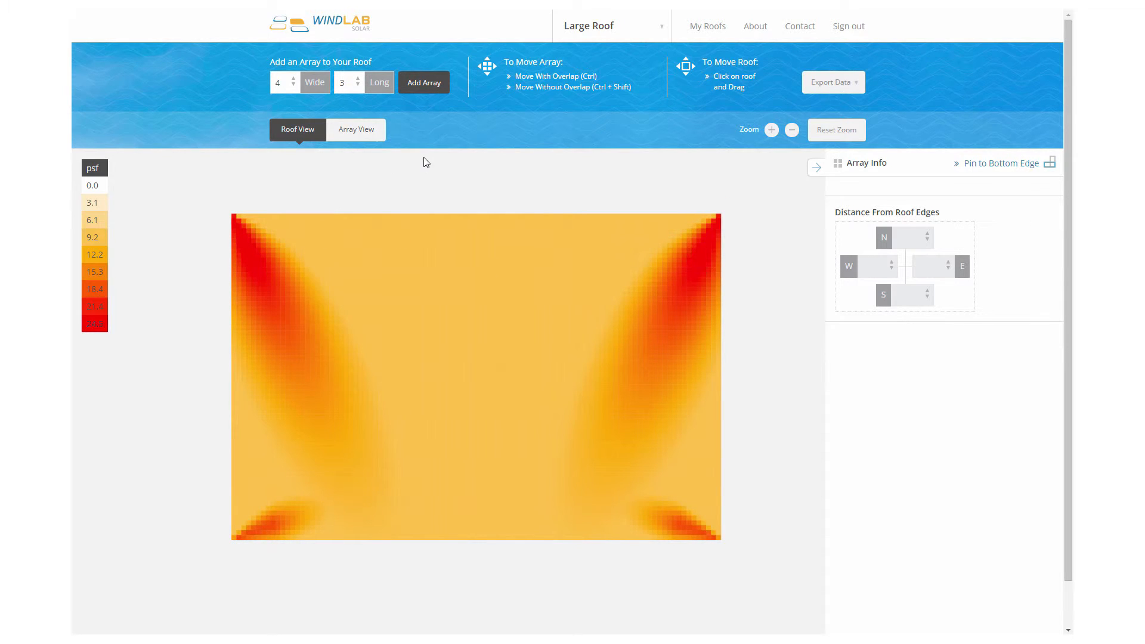
Add an array near the NW corner and size it 44 panels wide by 4 long
click(423, 84)
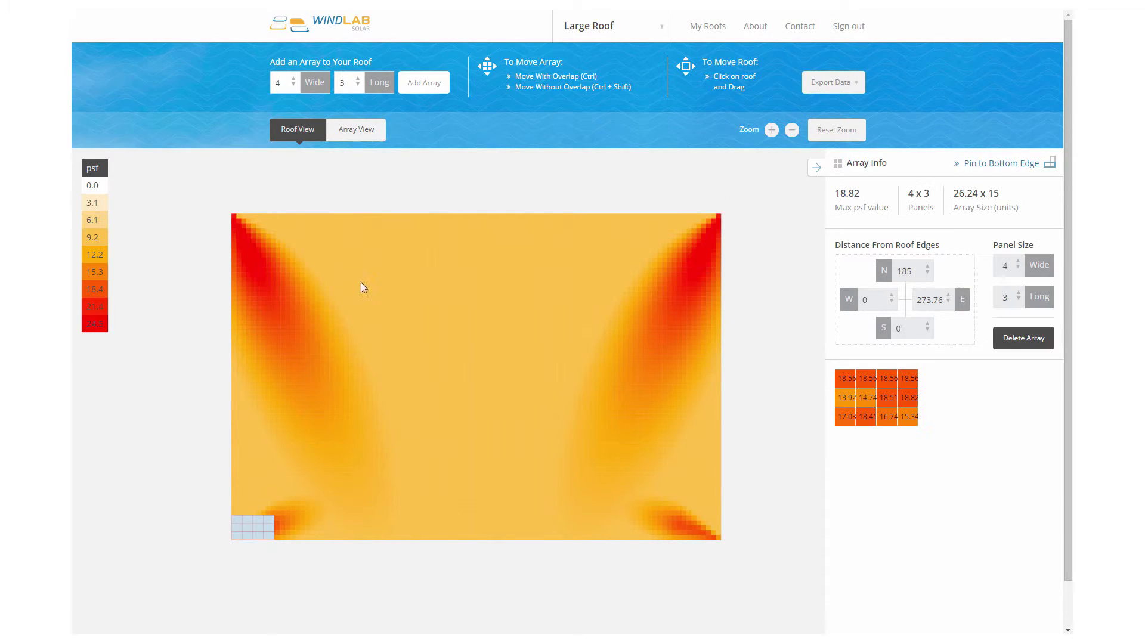
drag(254, 528, 277, 312)
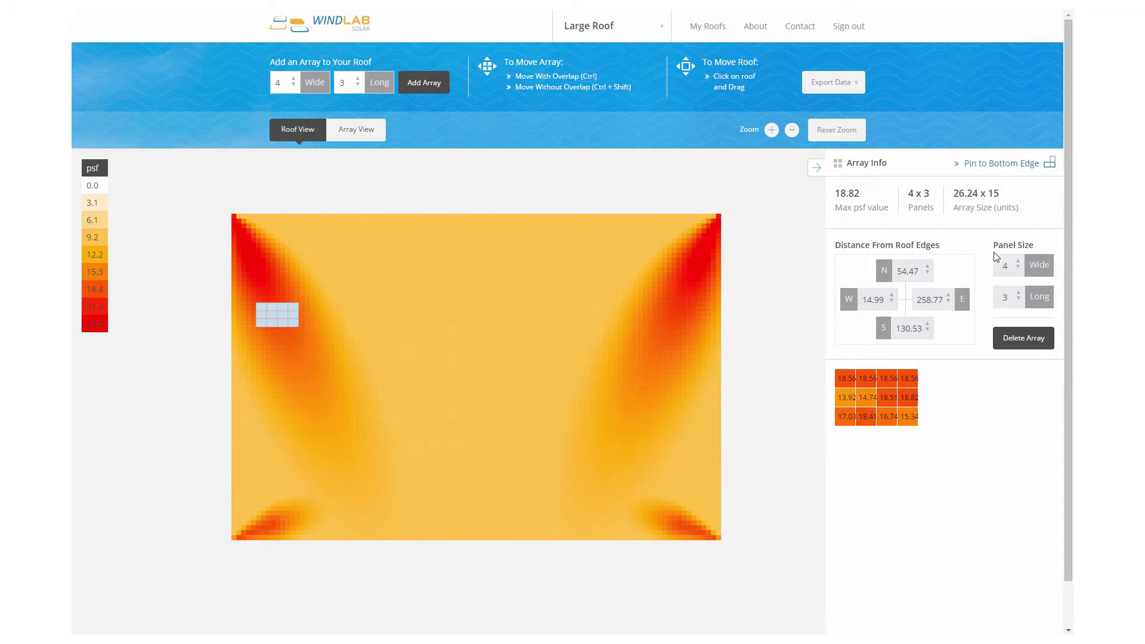
click(1018, 293)
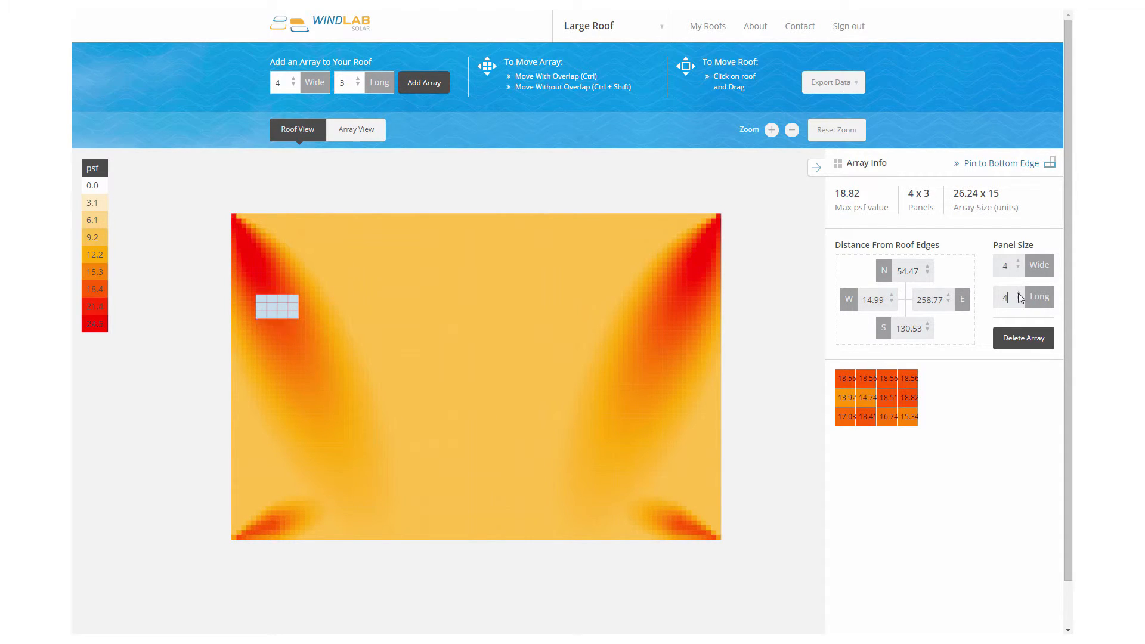
drag(1005, 267, 1017, 267)
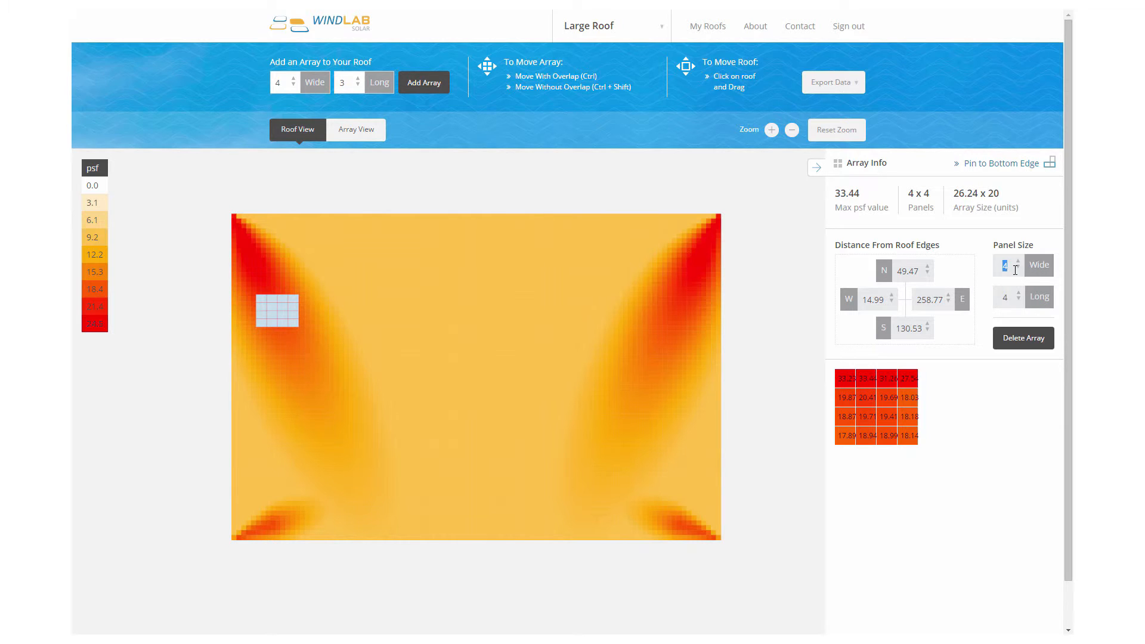
text(44)
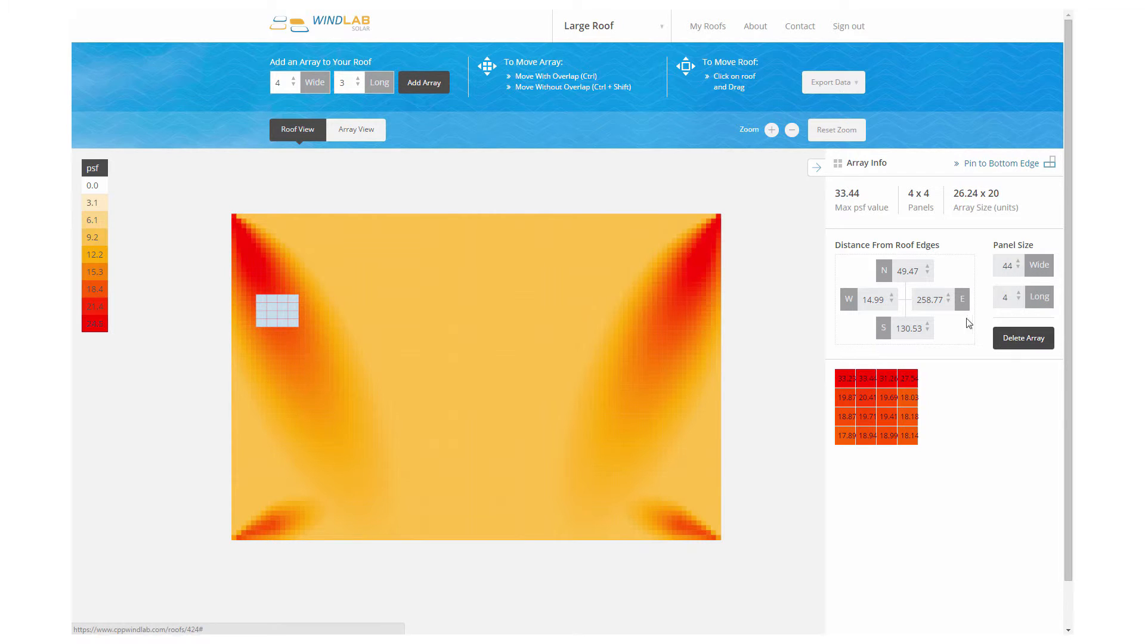
Place the strip along the north edge, 5 ft from the west and north edges
drag(362, 311, 351, 248)
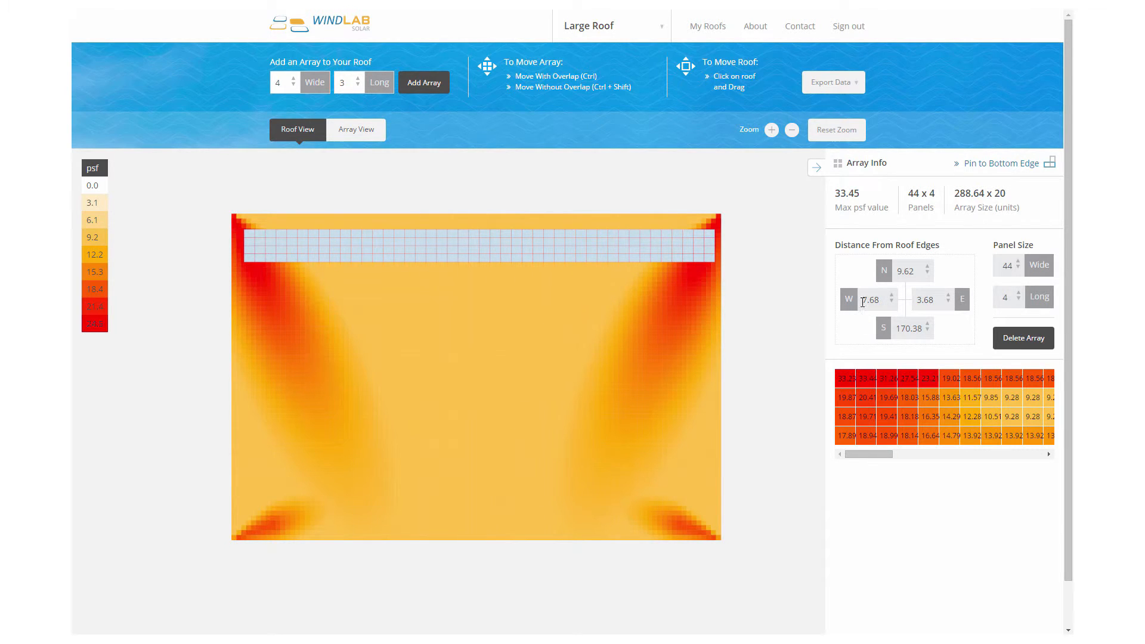
double_click(870, 300)
text(5)
double_click(906, 270)
text(5)
key(Return)
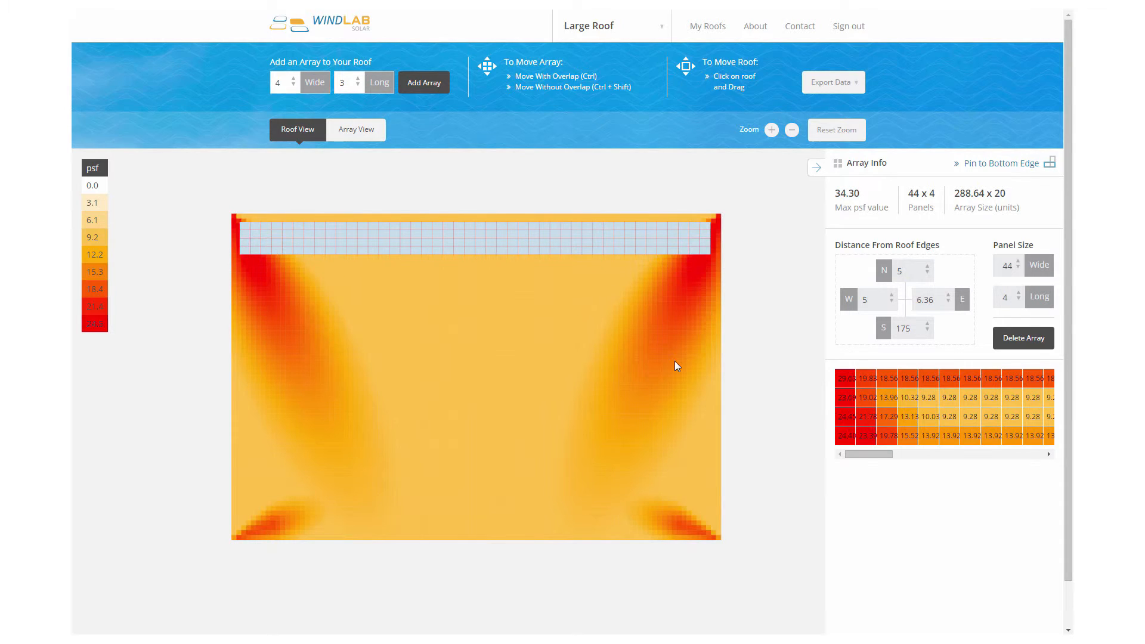
Add a second array, make it 5 by 2 and tuck it under the left end of the top row
click(424, 82)
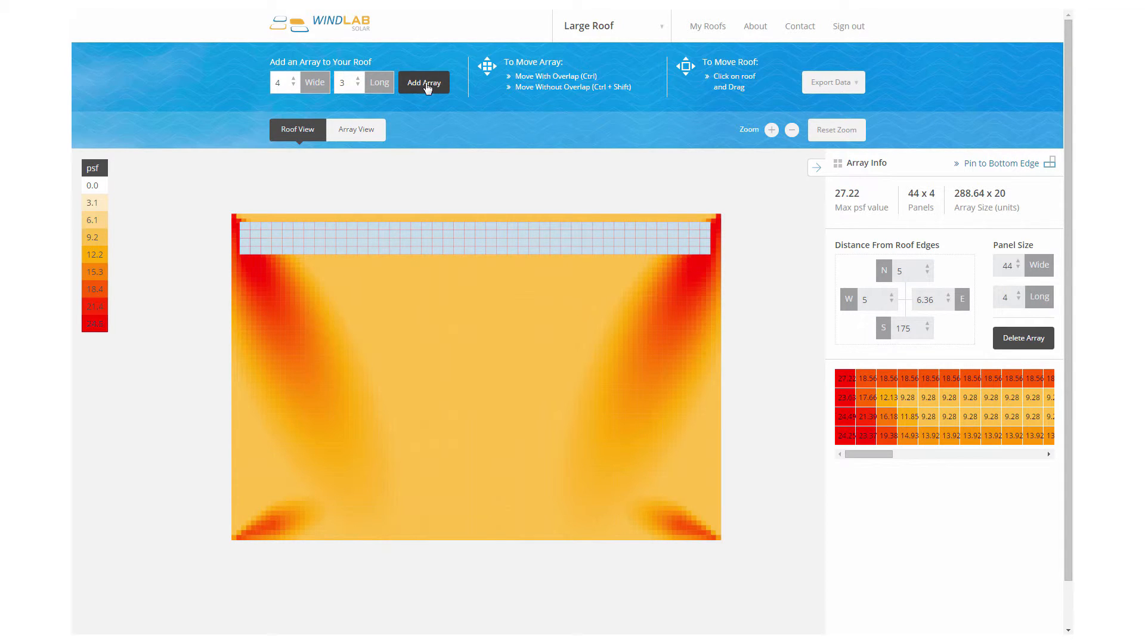
drag(261, 532, 266, 284)
text(2)
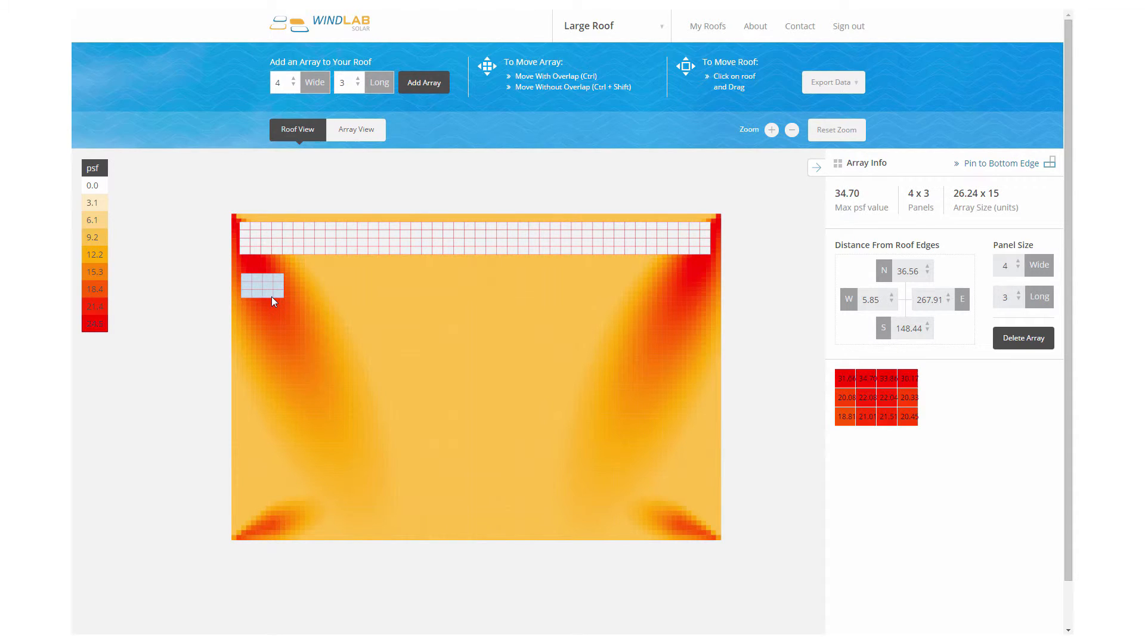
click(1019, 301)
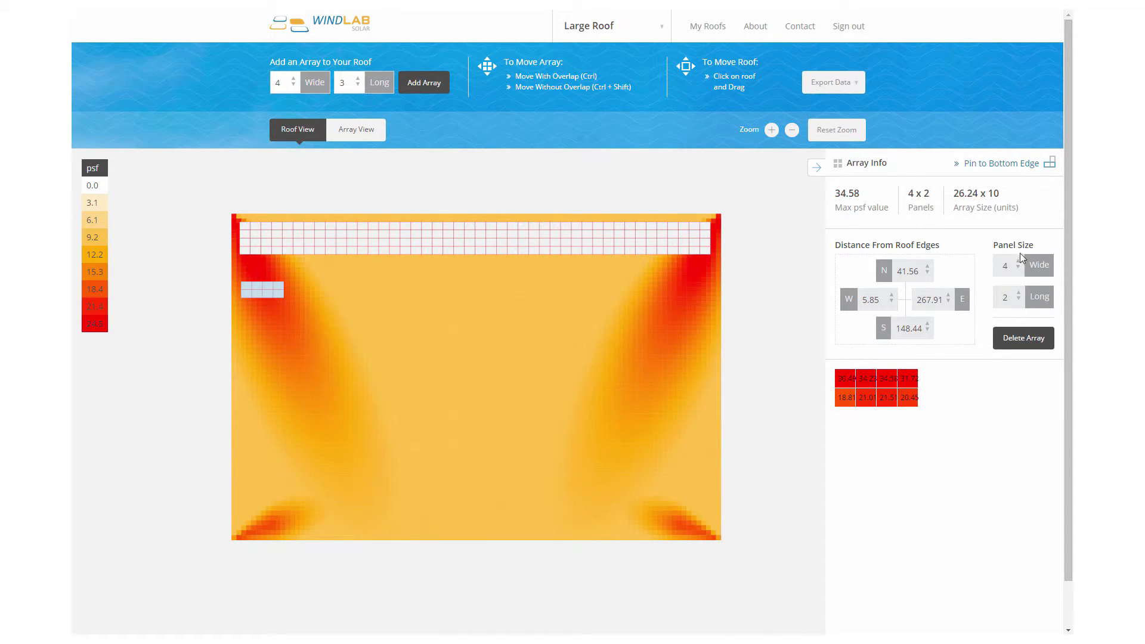
double_click(1005, 266)
text(5)
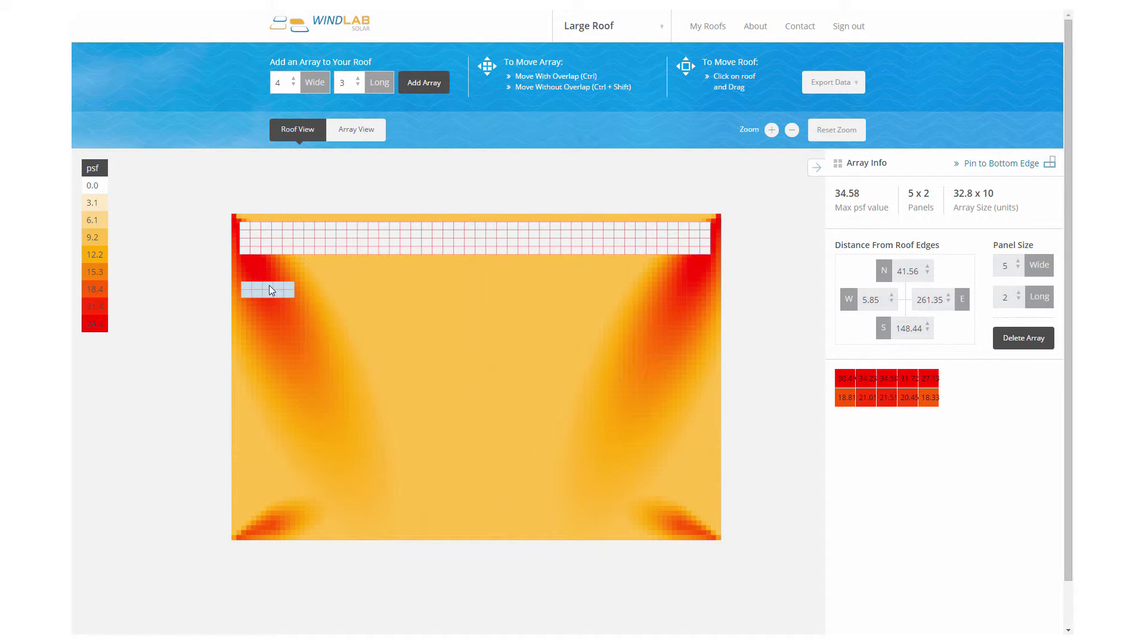
drag(270, 288, 266, 258)
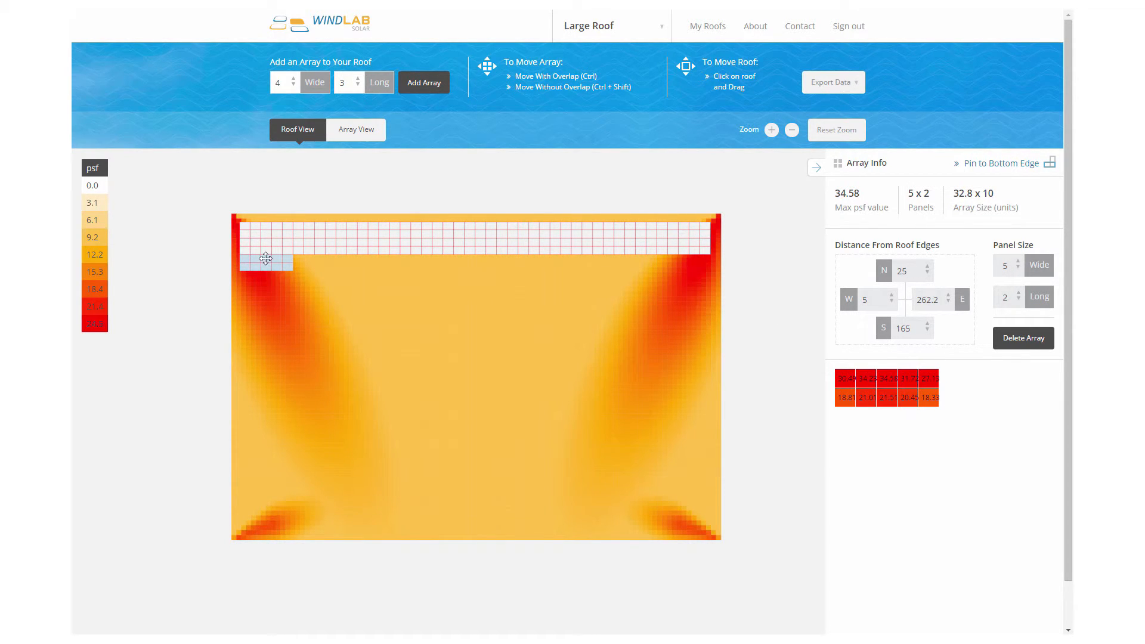
Set new arrays to 7 wide by 2 long and add a 7 by 2 array
click(292, 80)
click(359, 86)
double_click(284, 83)
text(7)
click(423, 85)
Place three 7 by 2 blocks under the top row and widen the right one to 16
drag(252, 530, 347, 264)
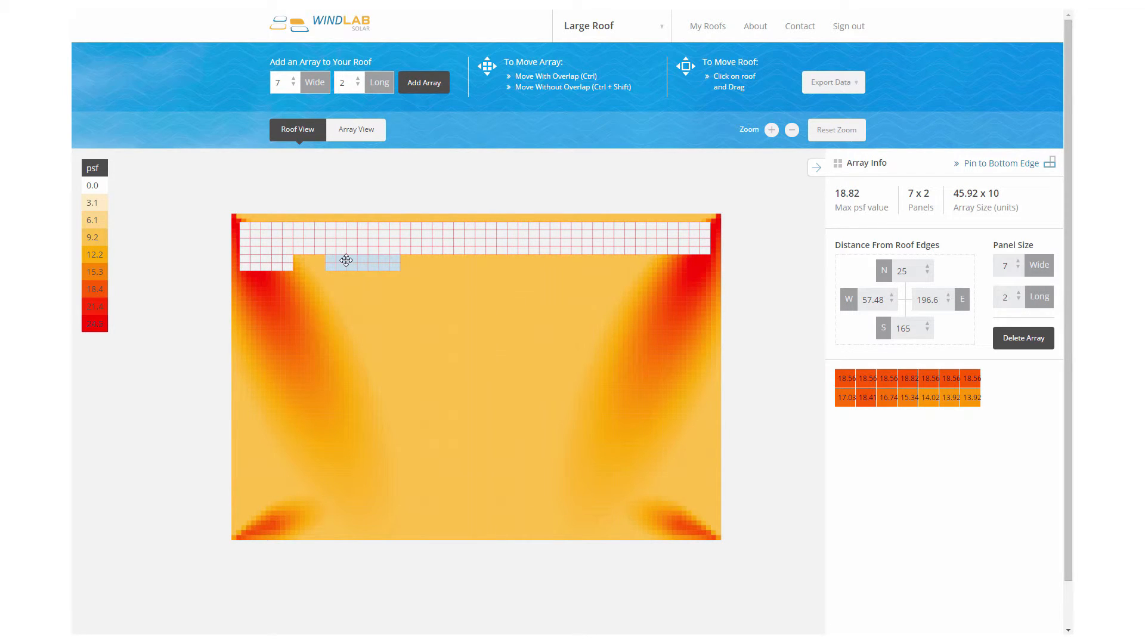
click(422, 85)
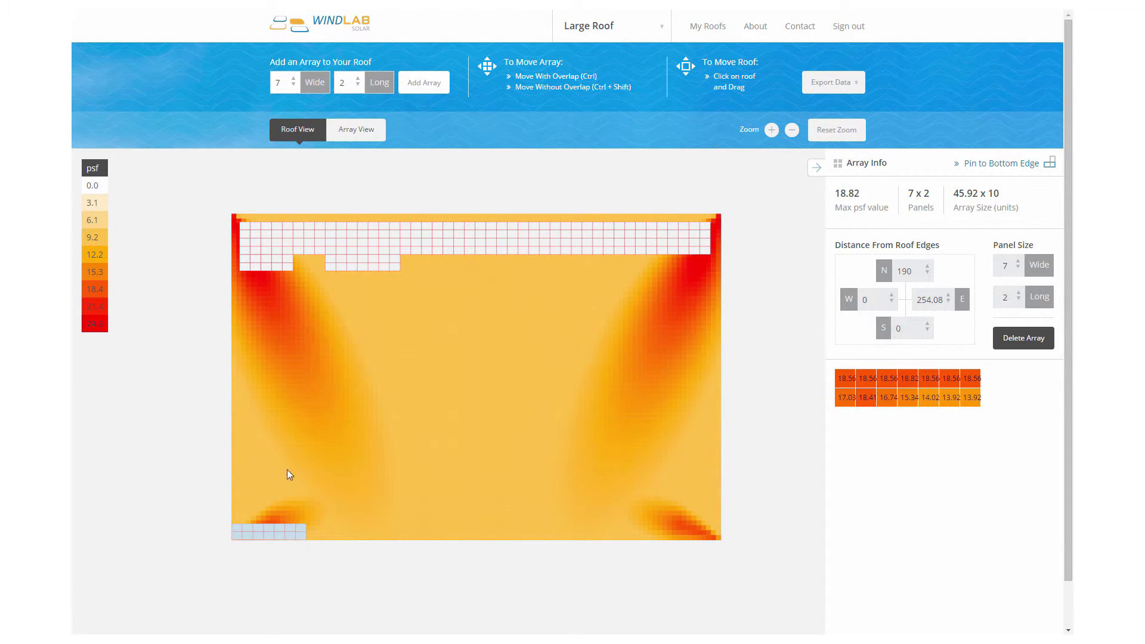
drag(259, 535, 448, 266)
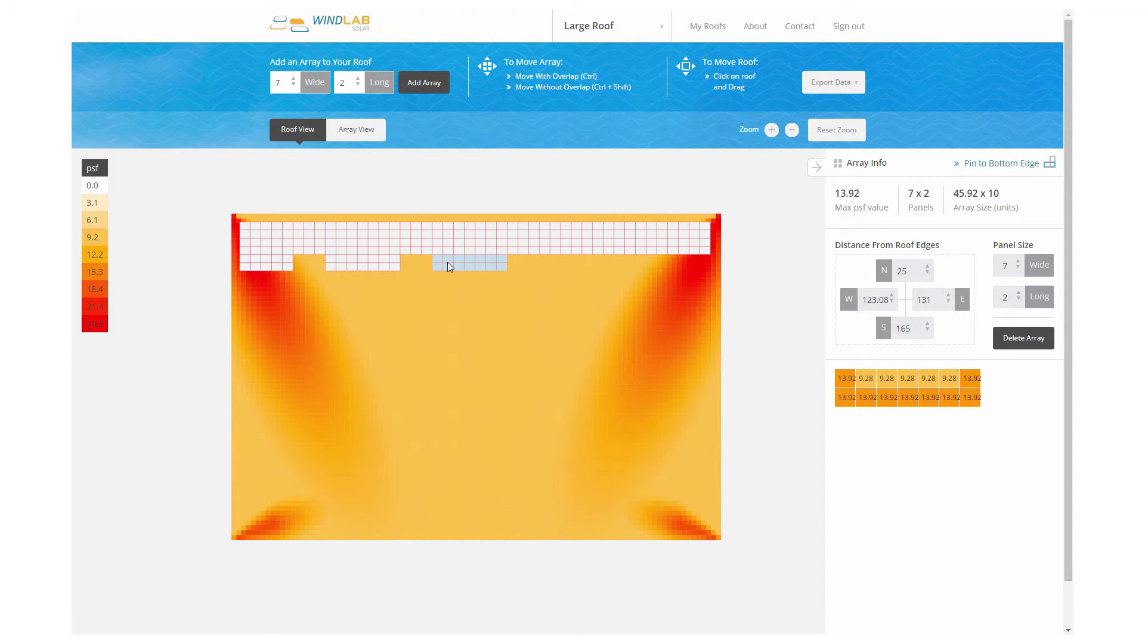
click(414, 94)
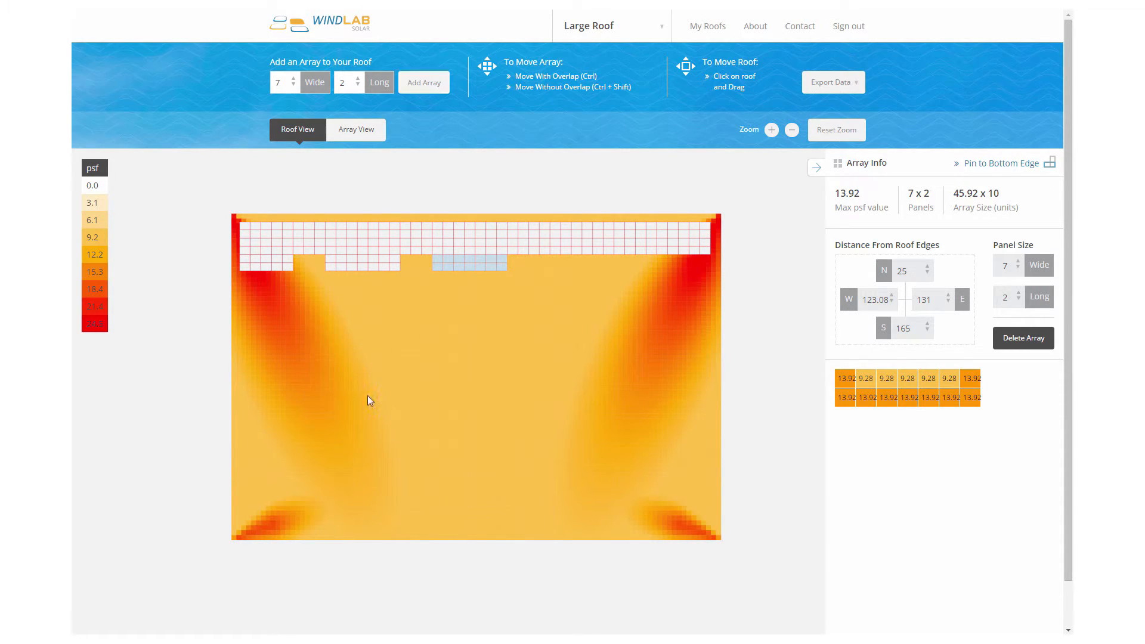
drag(454, 486, 575, 278)
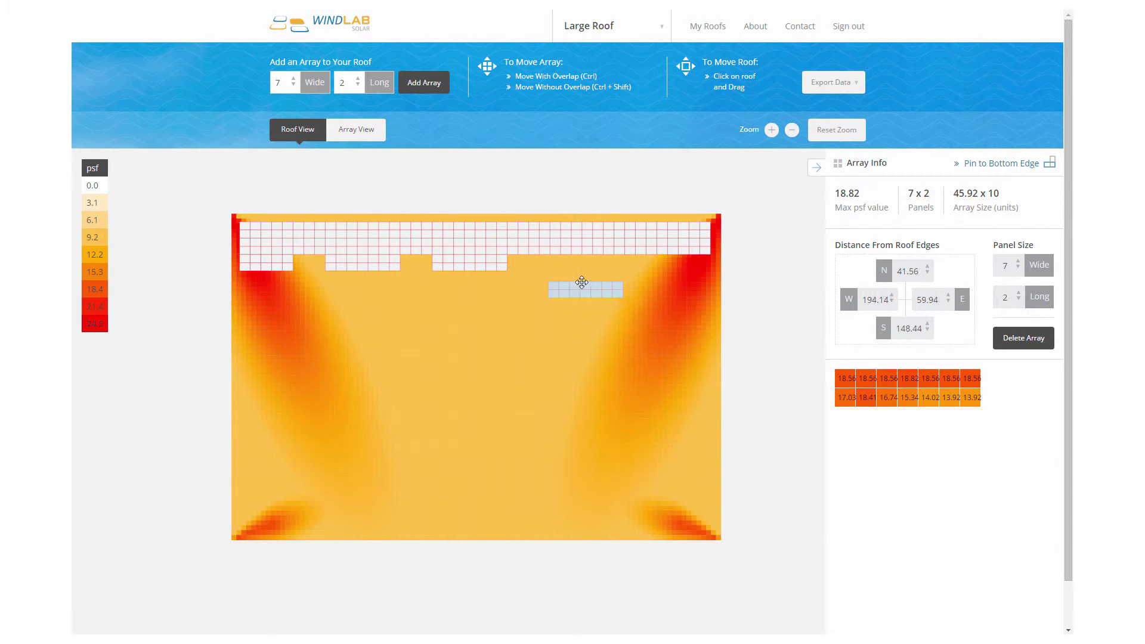
double_click(1004, 267)
text(16)
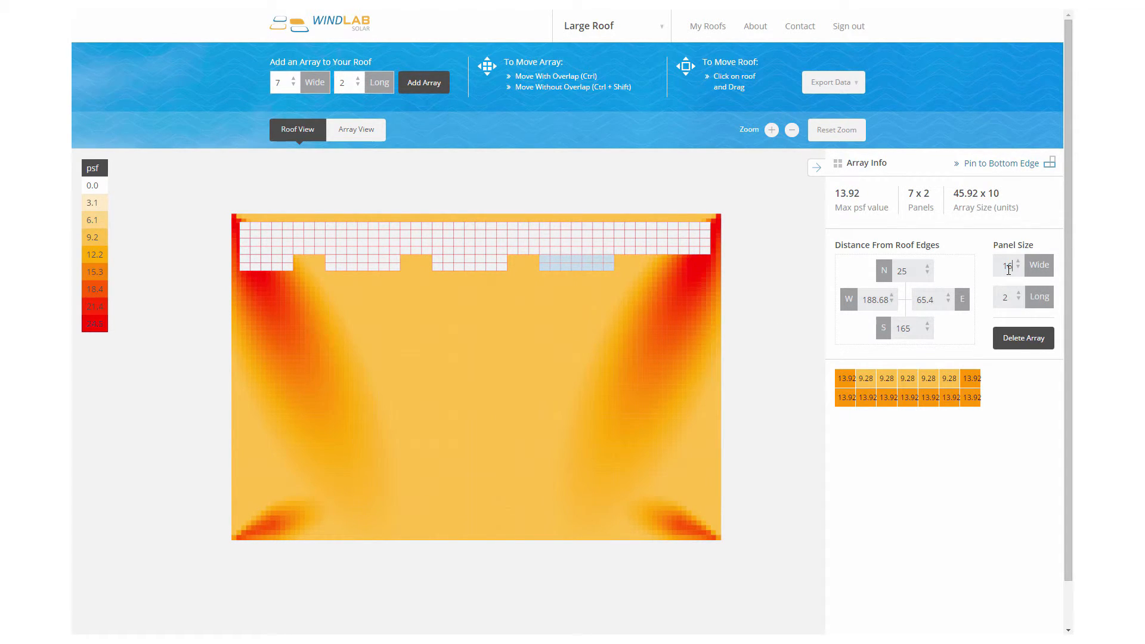
click(545, 420)
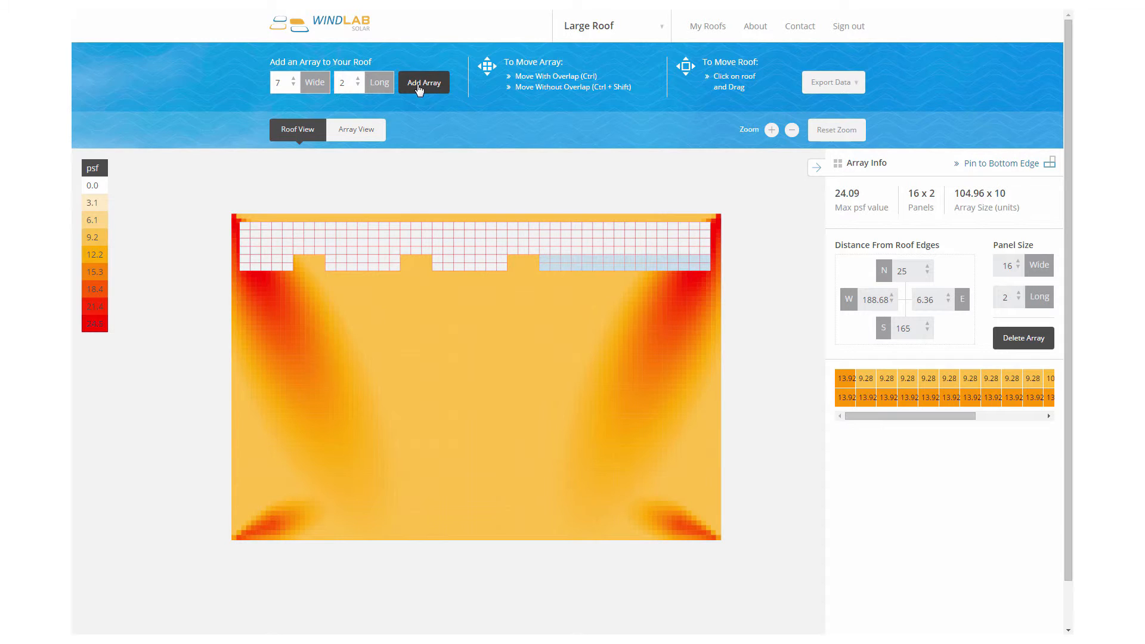
Lengthen the left 5-wide block to 14, set it down the west edge and check per-panel pressures
click(260, 257)
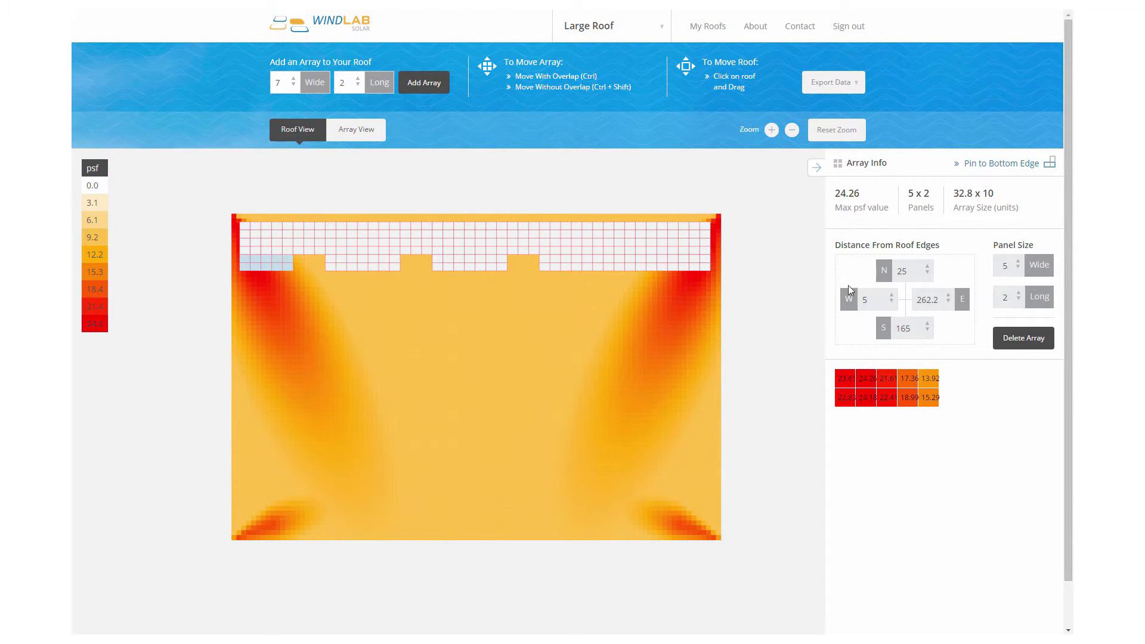
double_click(1003, 298)
text(14)
key(Return)
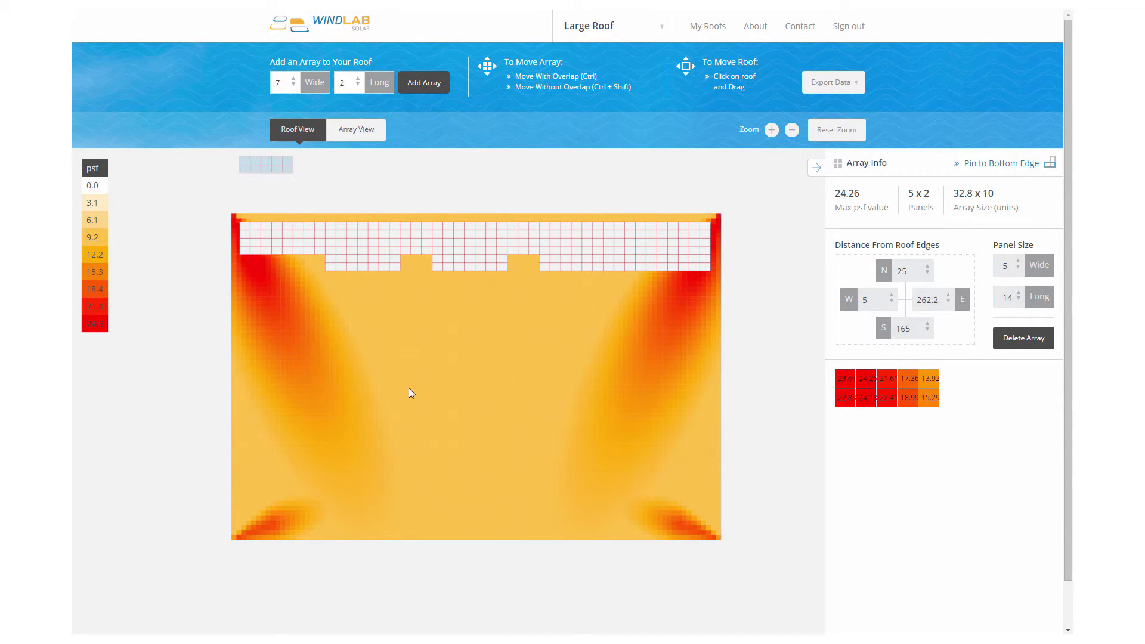
mouse_move(291, 250)
mouse_down()
mouse_move(280, 379)
mouse_move(276, 348)
mouse_up()
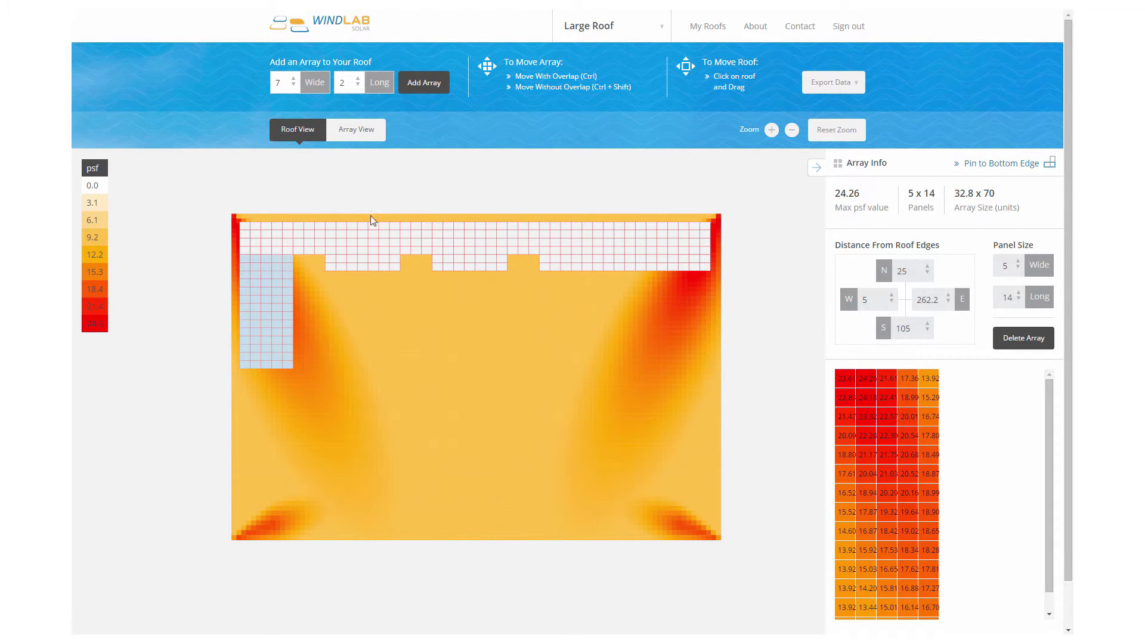
click(355, 132)
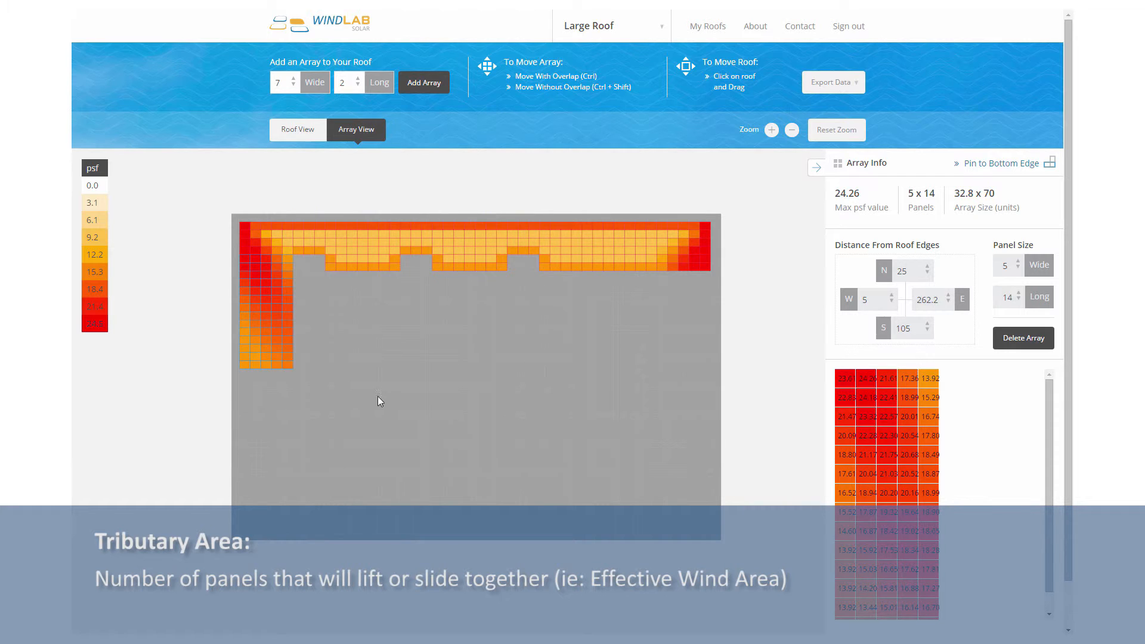
click(297, 129)
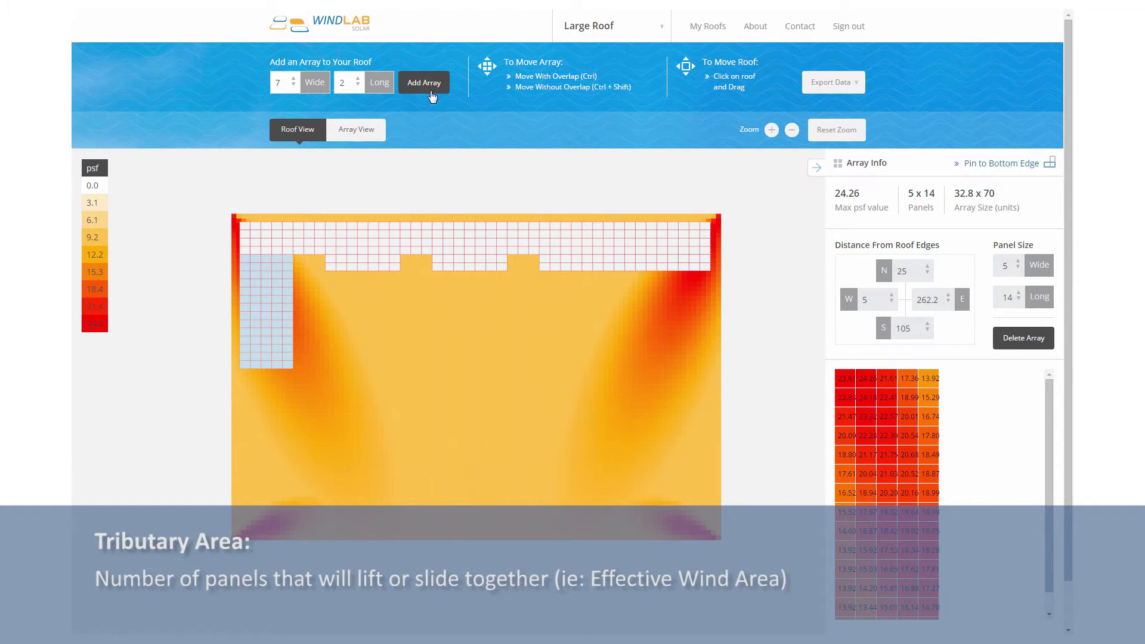
click(425, 82)
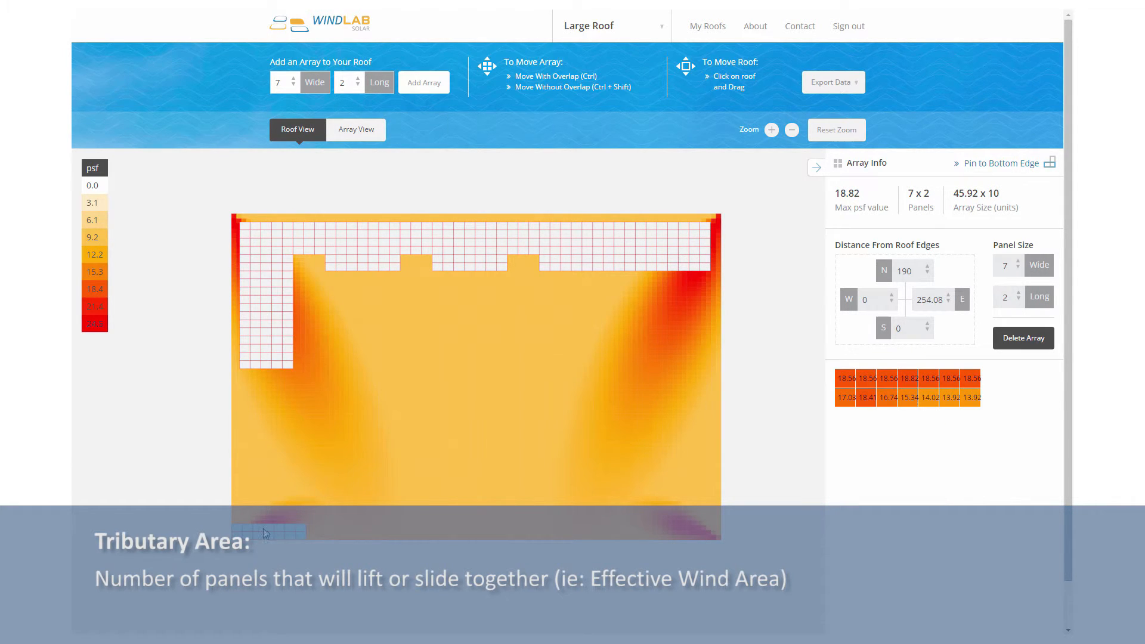
Grow the new block to 9 by 12 and seat it under the top row against the west column
drag(264, 534, 349, 318)
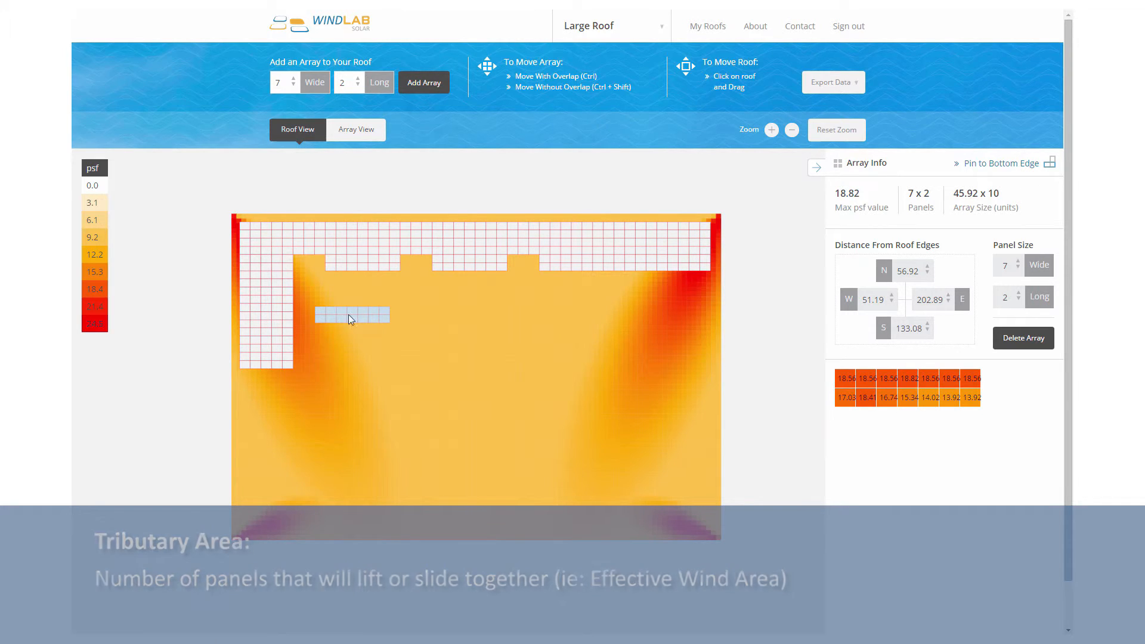
click(1017, 261)
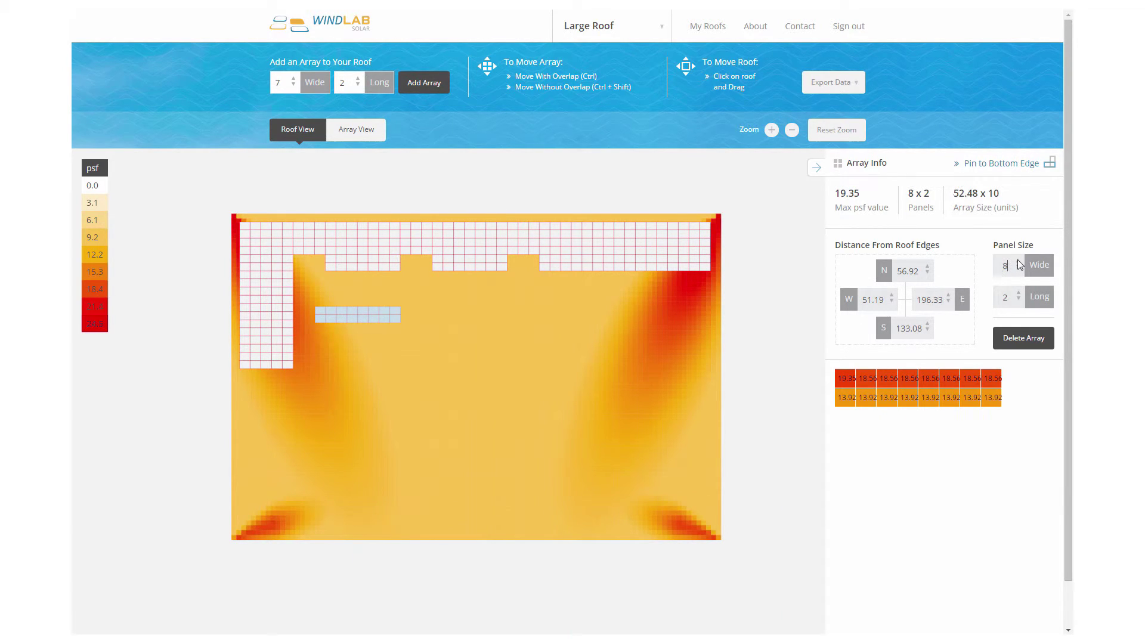
double_click(1003, 300)
text(12)
key(Return)
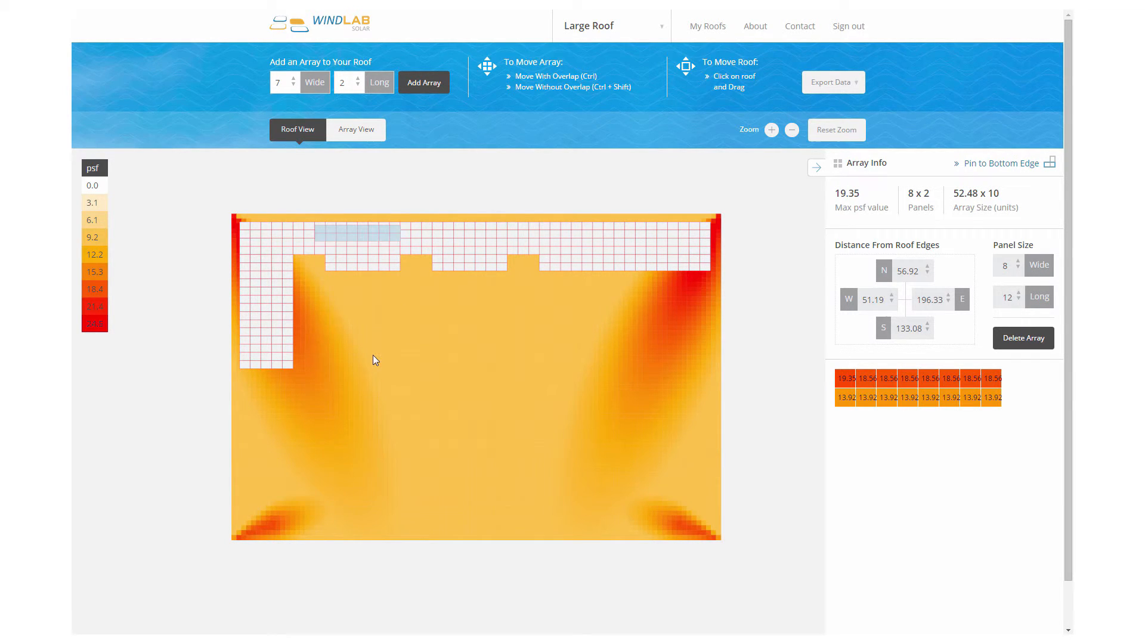
mouse_move(365, 312)
mouse_down()
mouse_move(362, 372)
mouse_move(365, 362)
mouse_up()
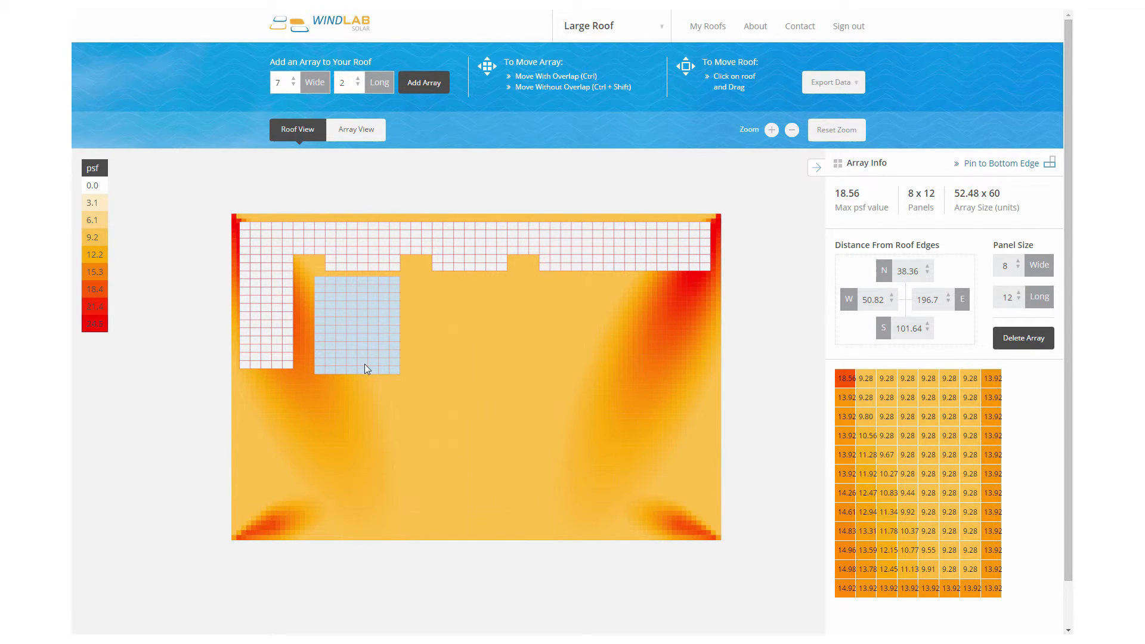
click(1006, 265)
text(9)
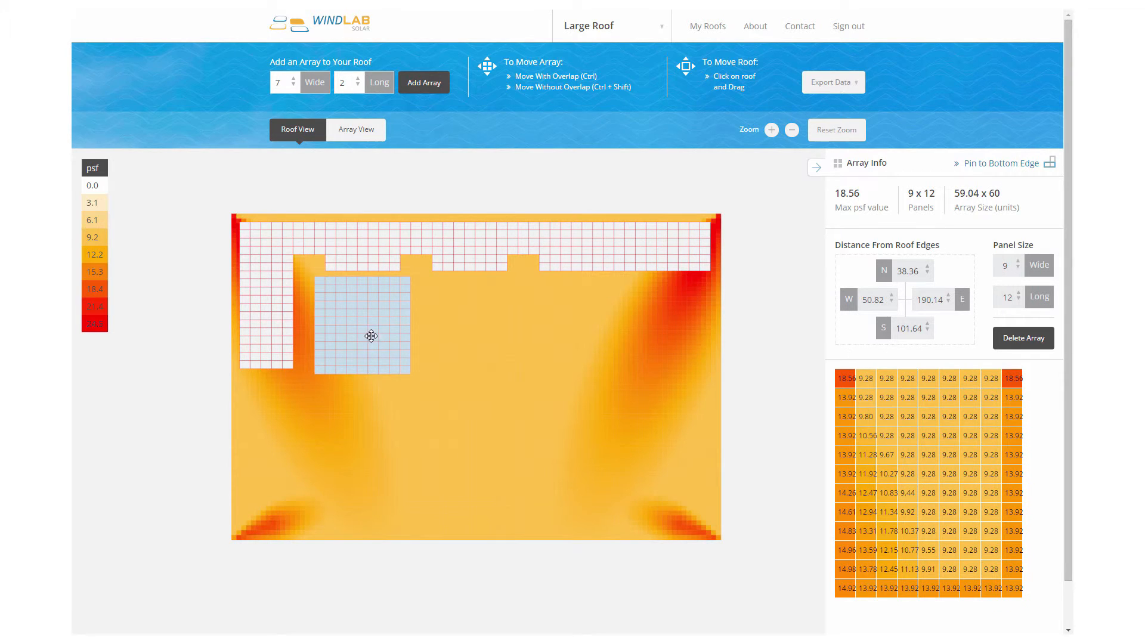
drag(372, 337, 366, 326)
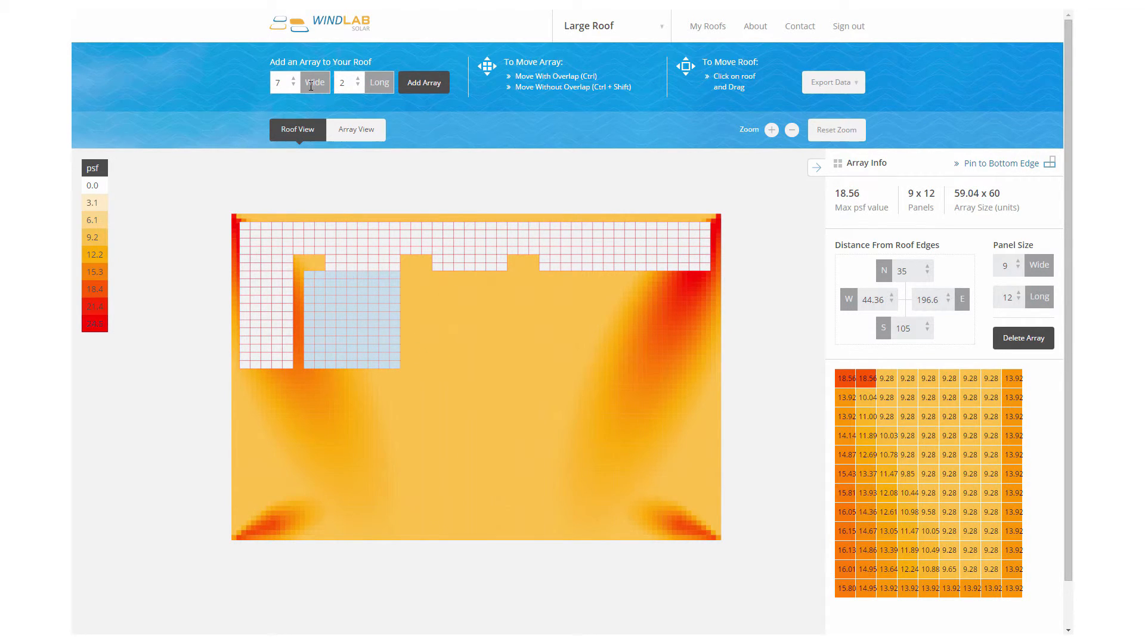
Set new arrays to 9 by 12 and add a second block beside the first
drag(283, 83, 275, 82)
text(9)
drag(349, 83, 338, 83)
text(12)
click(425, 83)
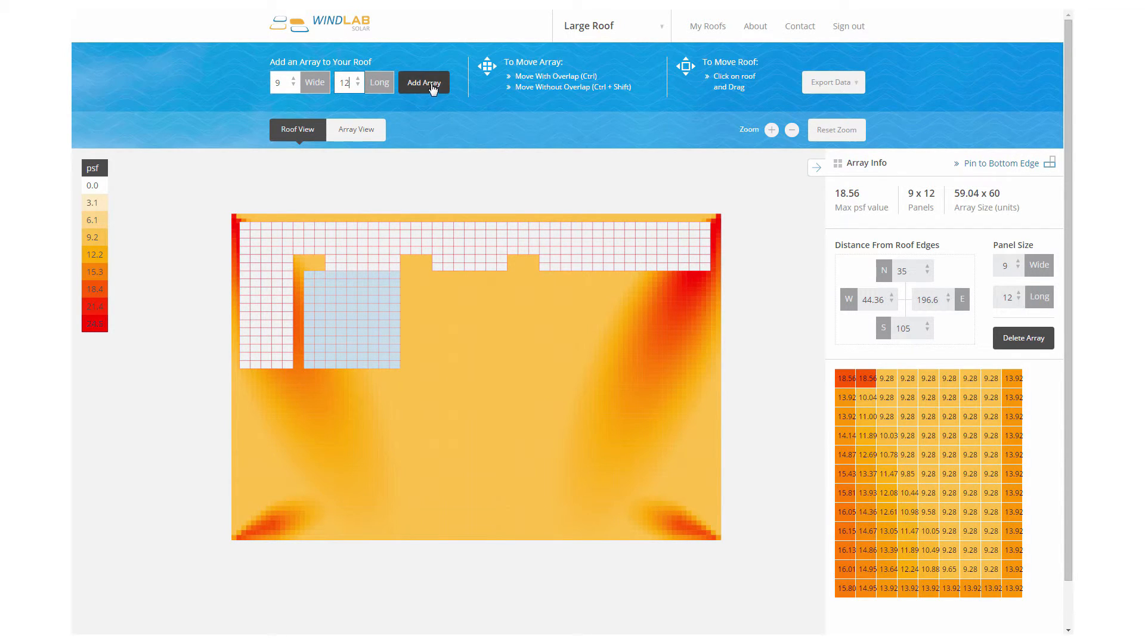
mouse_move(354, 317)
mouse_down()
mouse_move(358, 478)
mouse_move(476, 307)
mouse_up()
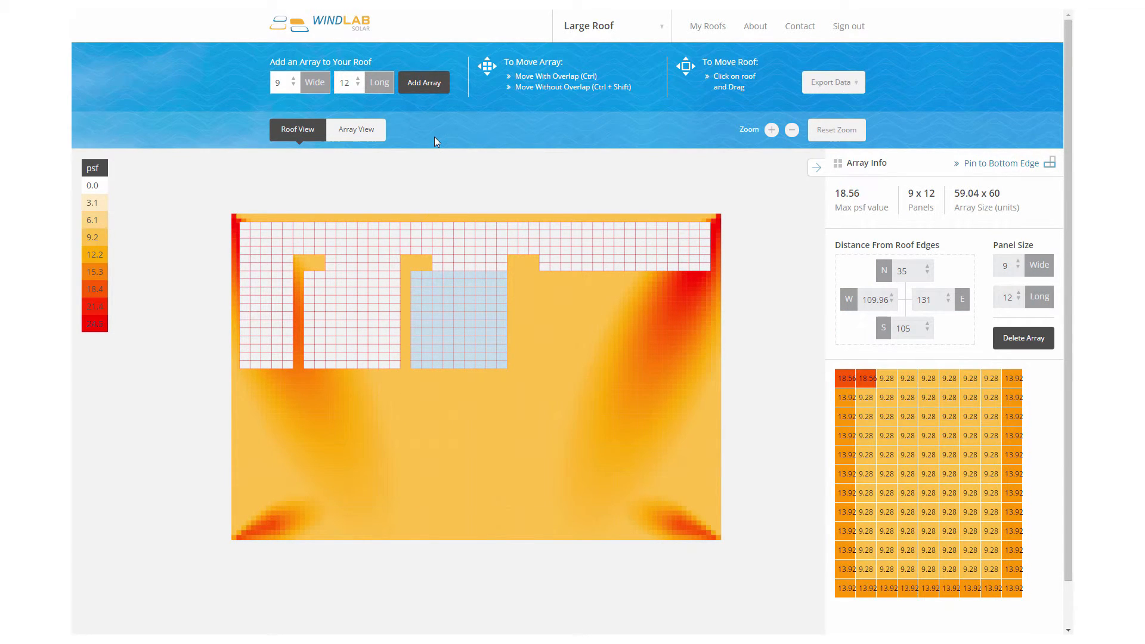
Add a third block under the top row's right part and widen it to 18 by 12
click(424, 83)
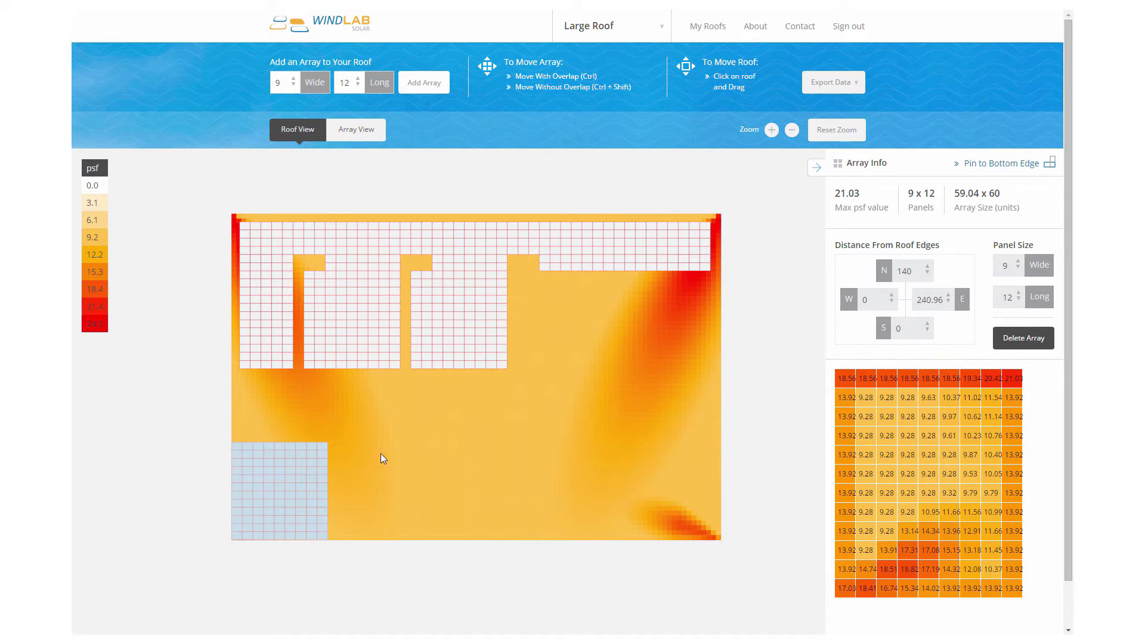
drag(299, 484, 587, 310)
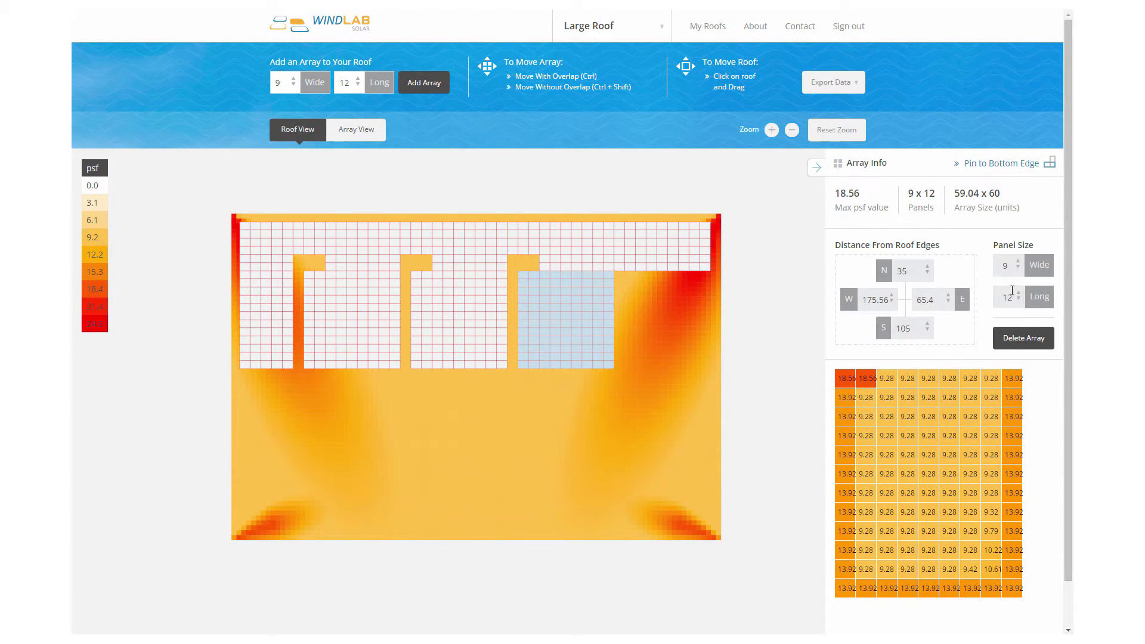
drag(1003, 266, 1038, 269)
text(18)
key(Return)
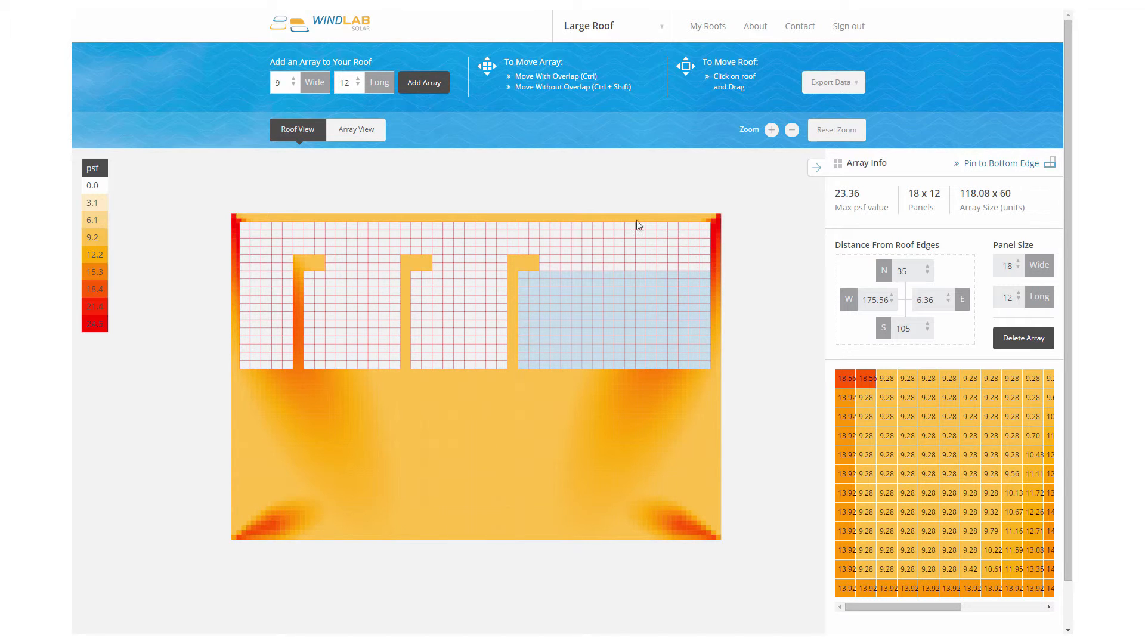
click(425, 84)
Move the new block to the lower middle and resize it to 13 wide by 19 long
drag(315, 469, 517, 425)
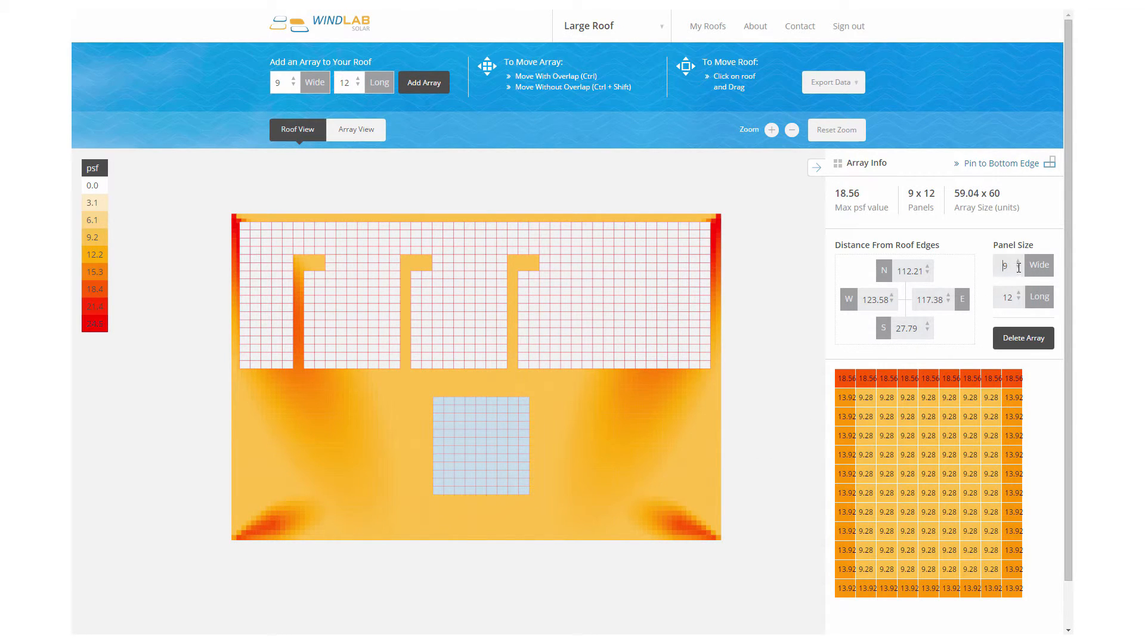
text(13)
double_click(1005, 297)
text(21)
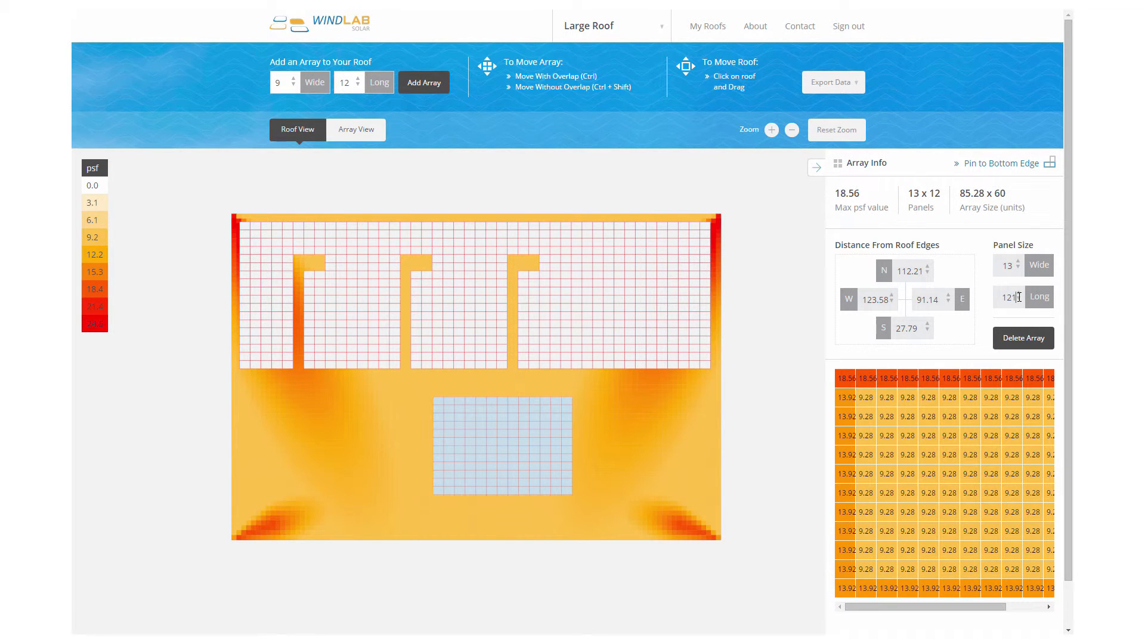
text(9)
key(BackSpace)
key(BackSpace)
key(BackSpace)
text(19)
key(Return)
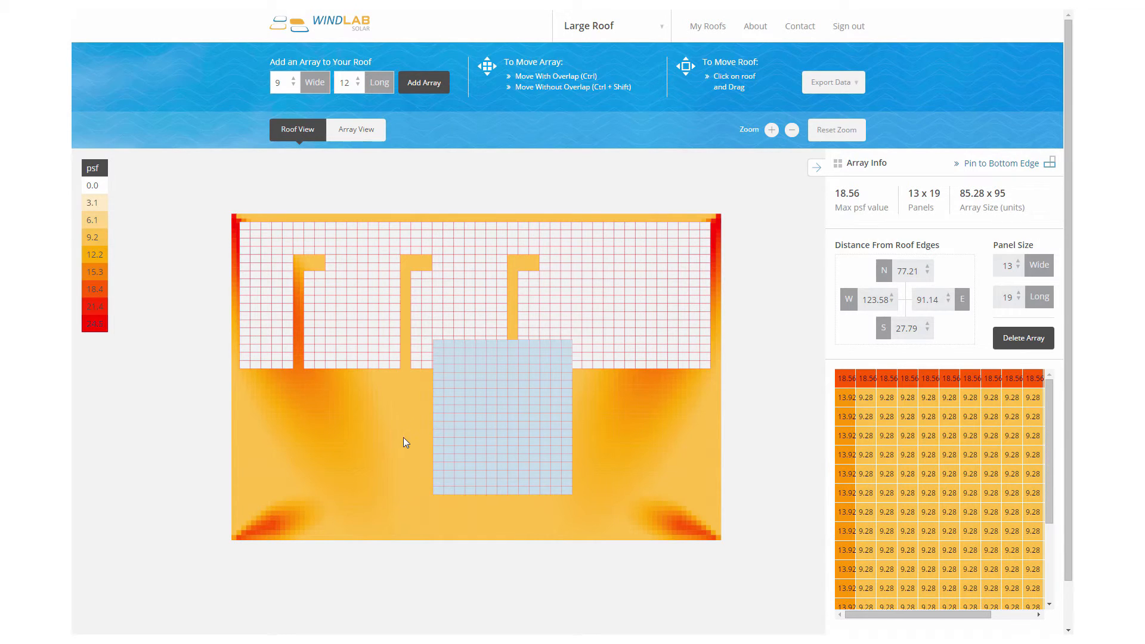
Drag it to the bottom-right corner with S distance 5 and E 6.36
drag(469, 433, 605, 465)
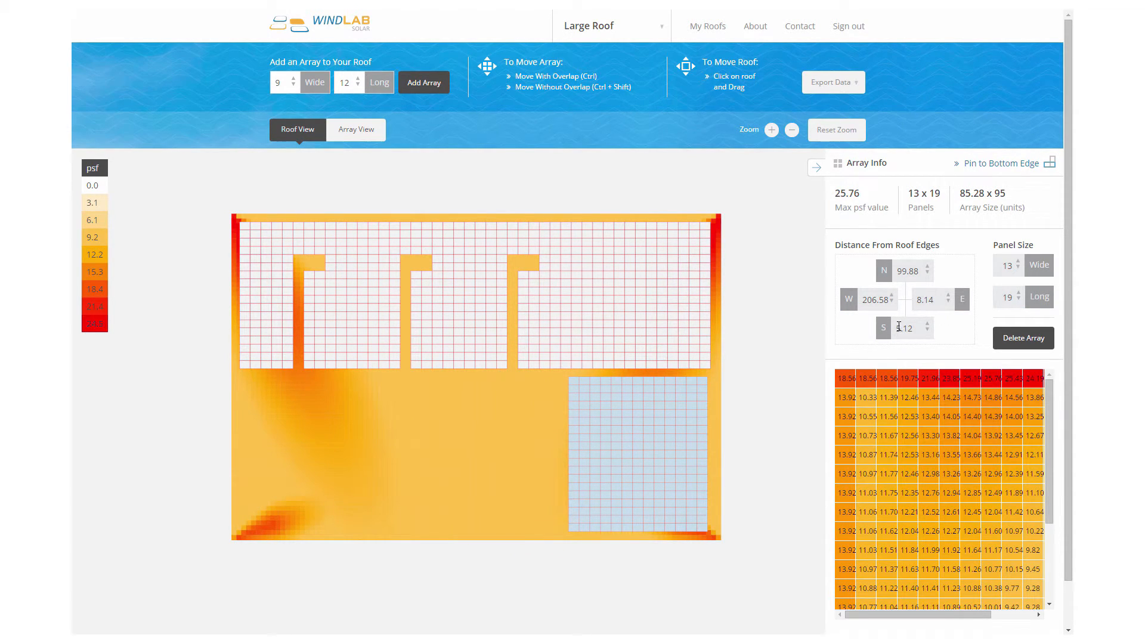
drag(897, 327, 921, 333)
text(5)
click(935, 301)
text(6.36)
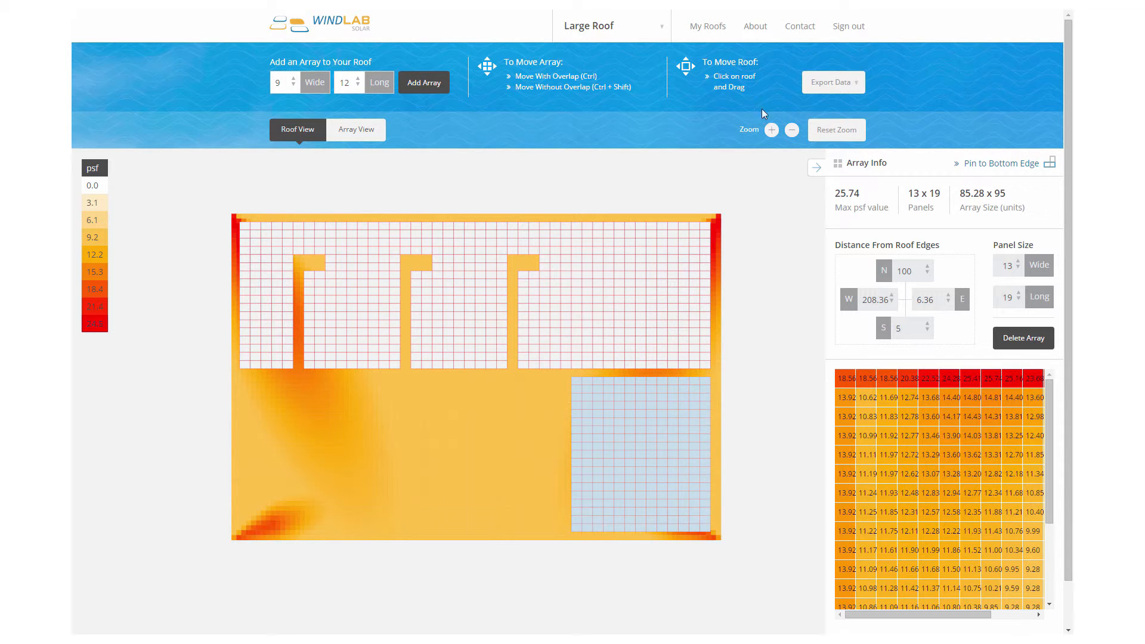
Clone Large Roof from My Roofs and open the copy's Edit Roof form
click(710, 29)
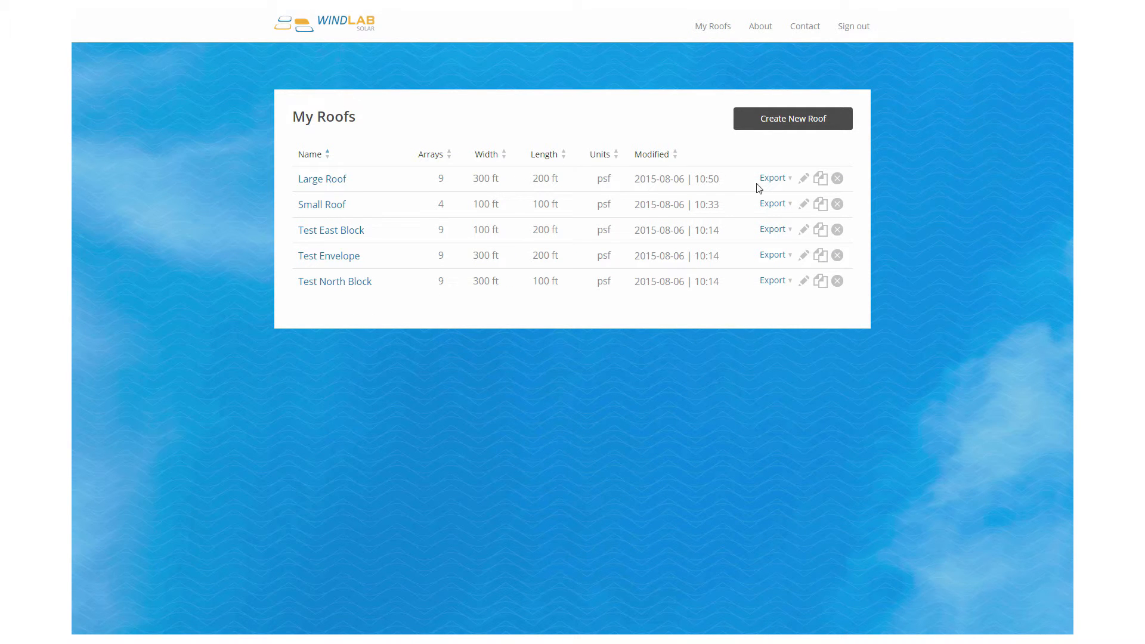
click(822, 180)
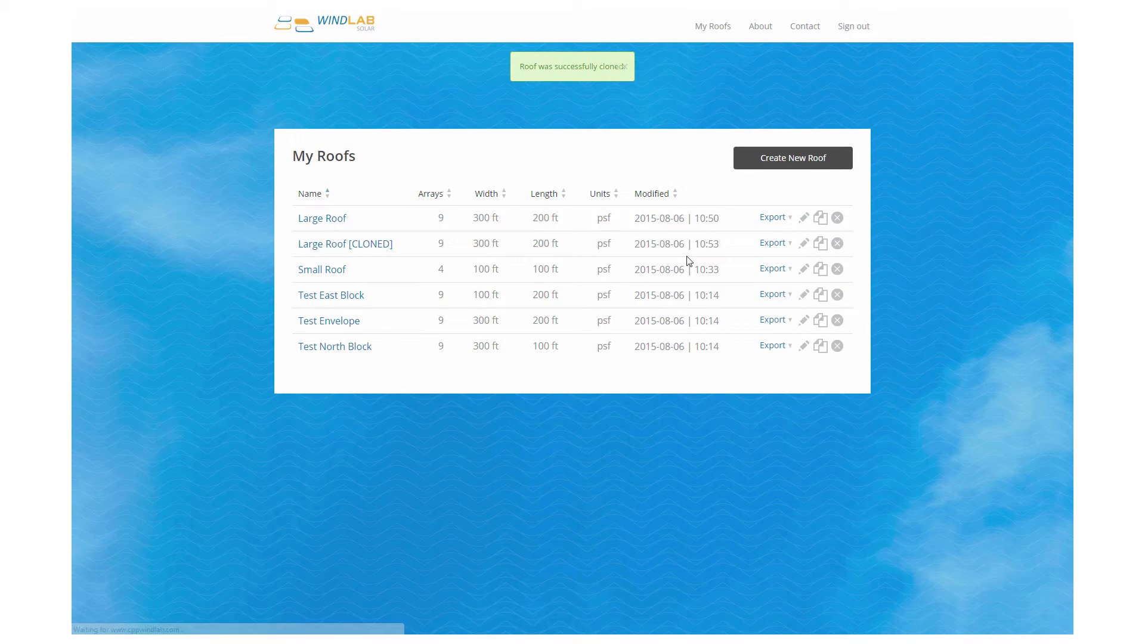
click(804, 245)
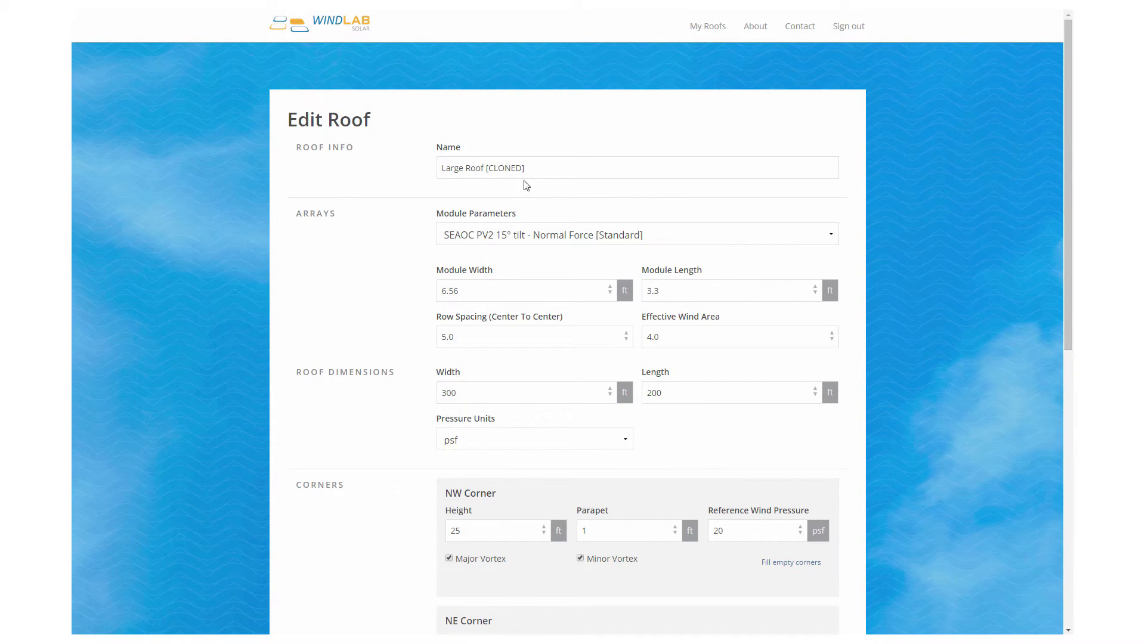
Rename the copy Large Roof North Arm, change Length from 200 to 100 and save
double_click(506, 168)
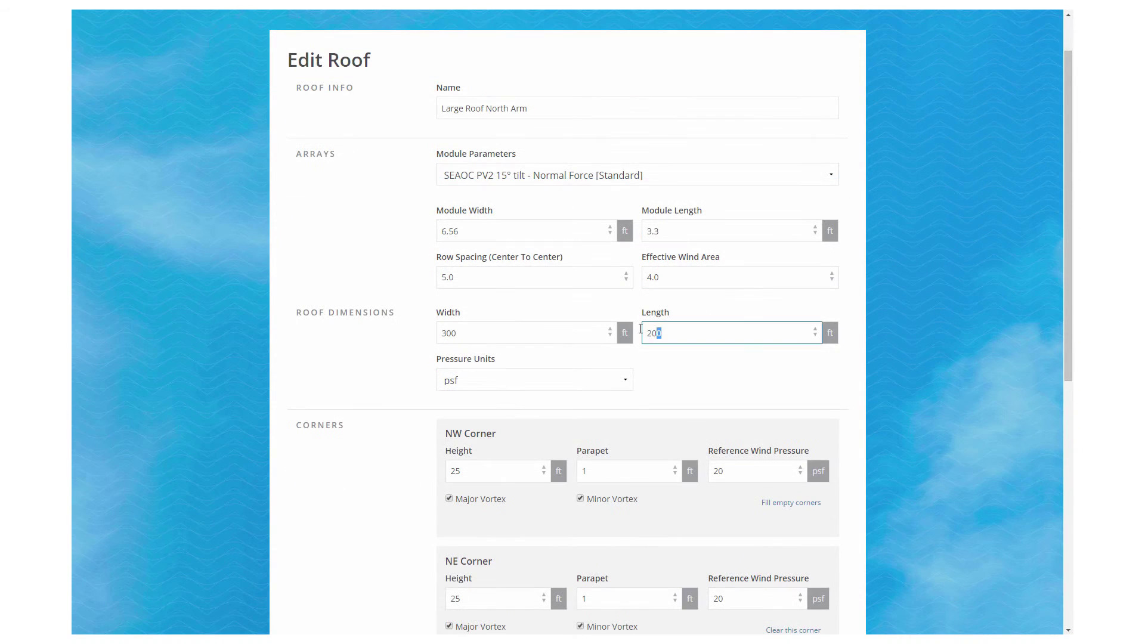
drag(641, 333, 632, 334)
click(963, 373)
scroll(959, 375, down, 3)
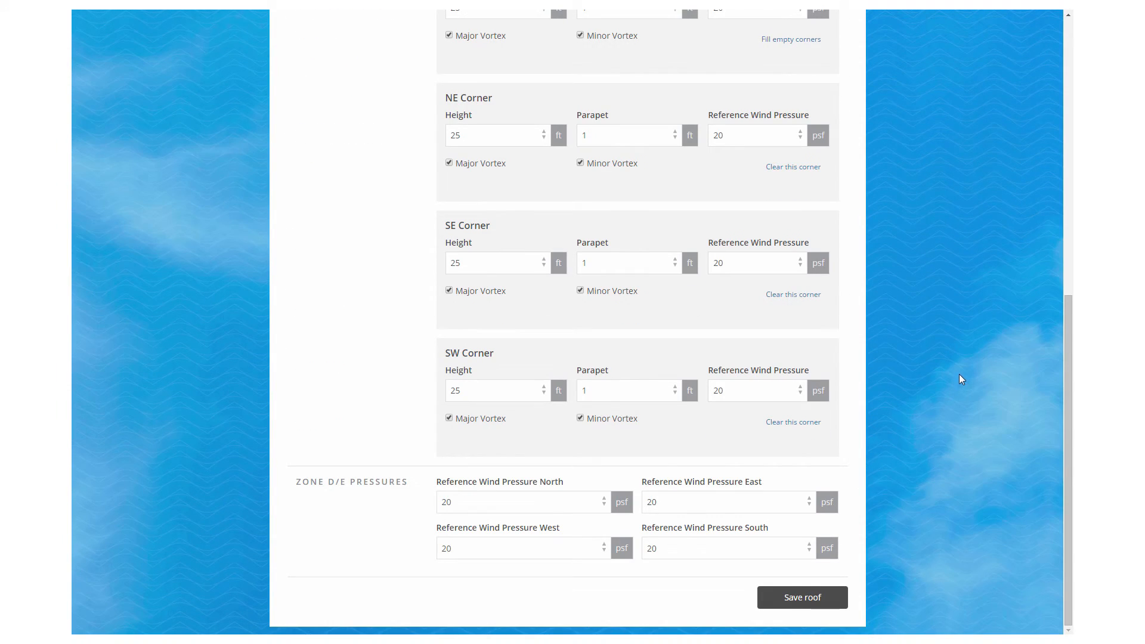
click(799, 597)
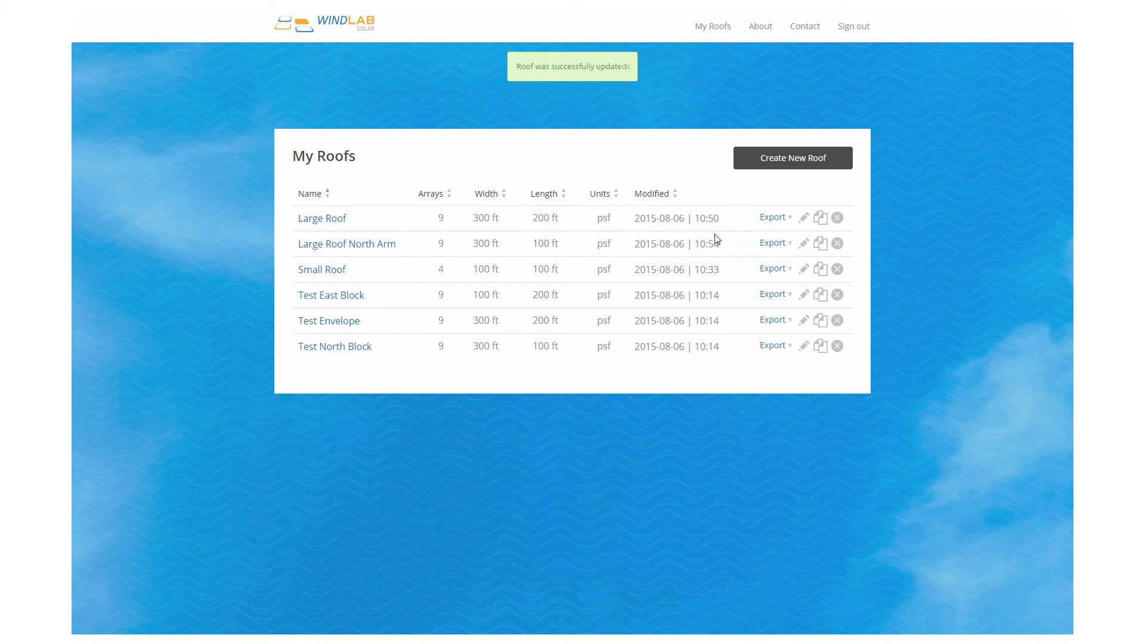
Open Large Roof North Arm, zoom out and pin Array Info beside the roof
click(351, 246)
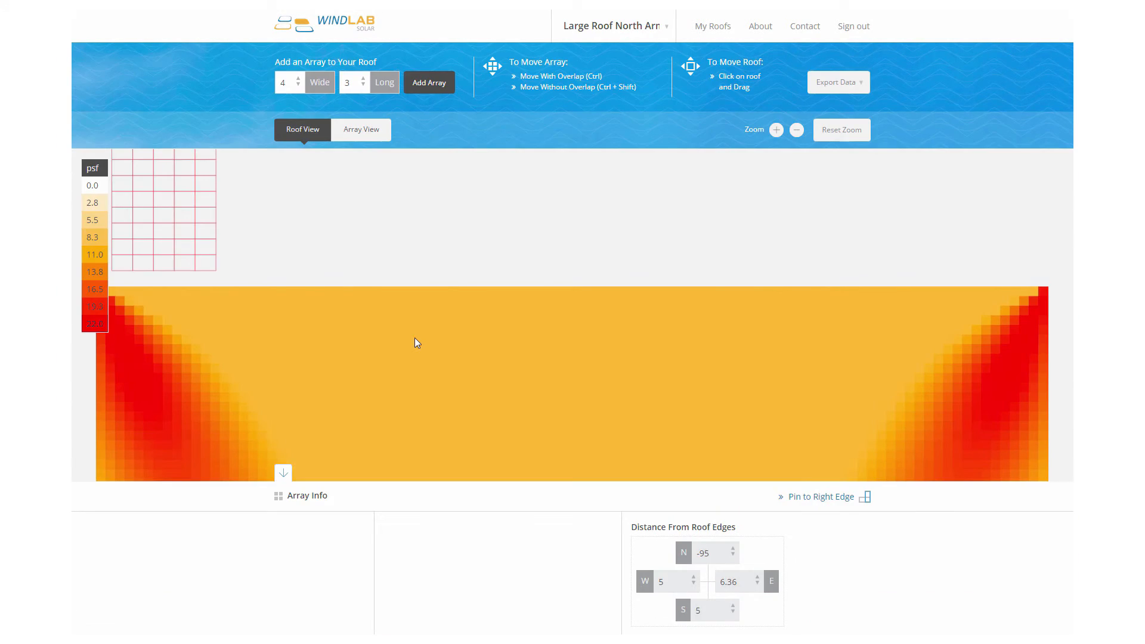
click(797, 131)
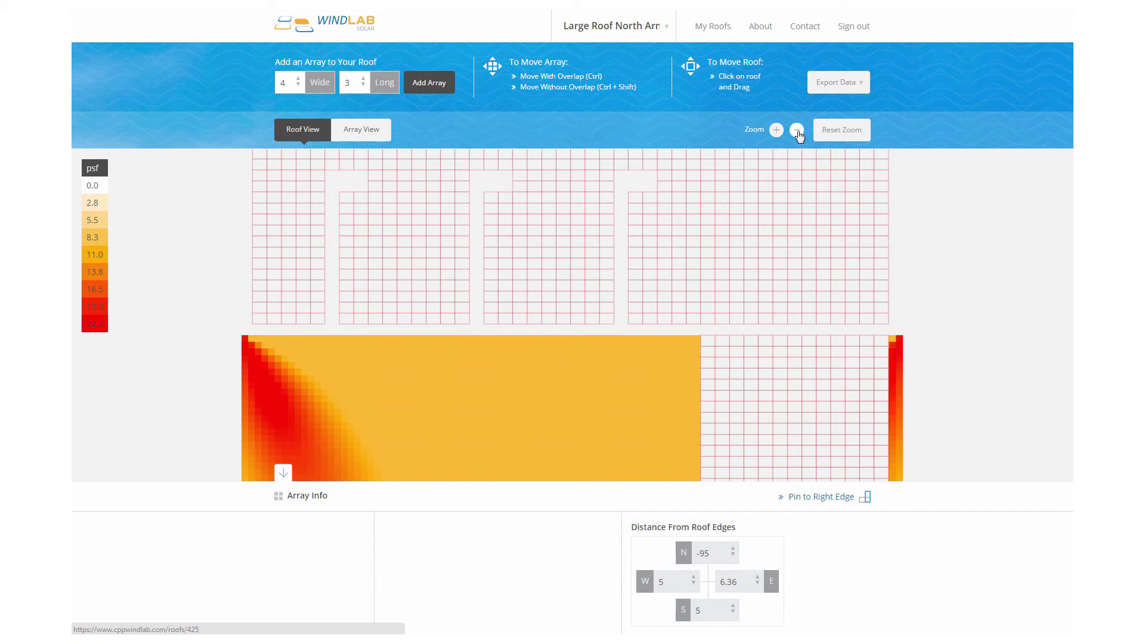
click(803, 499)
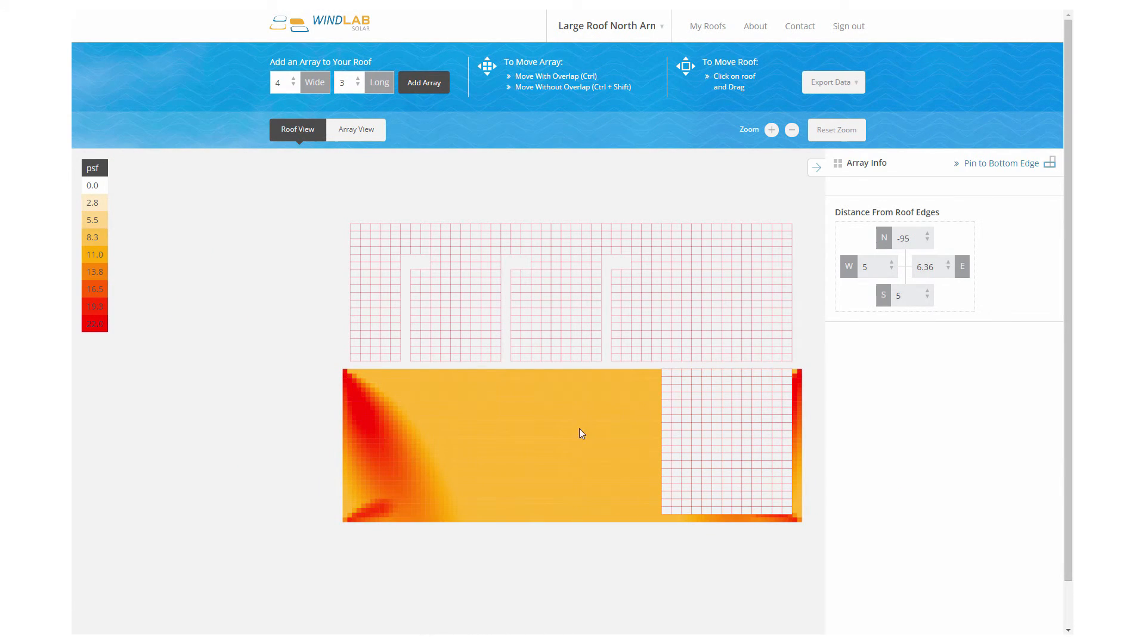
drag(519, 404, 478, 369)
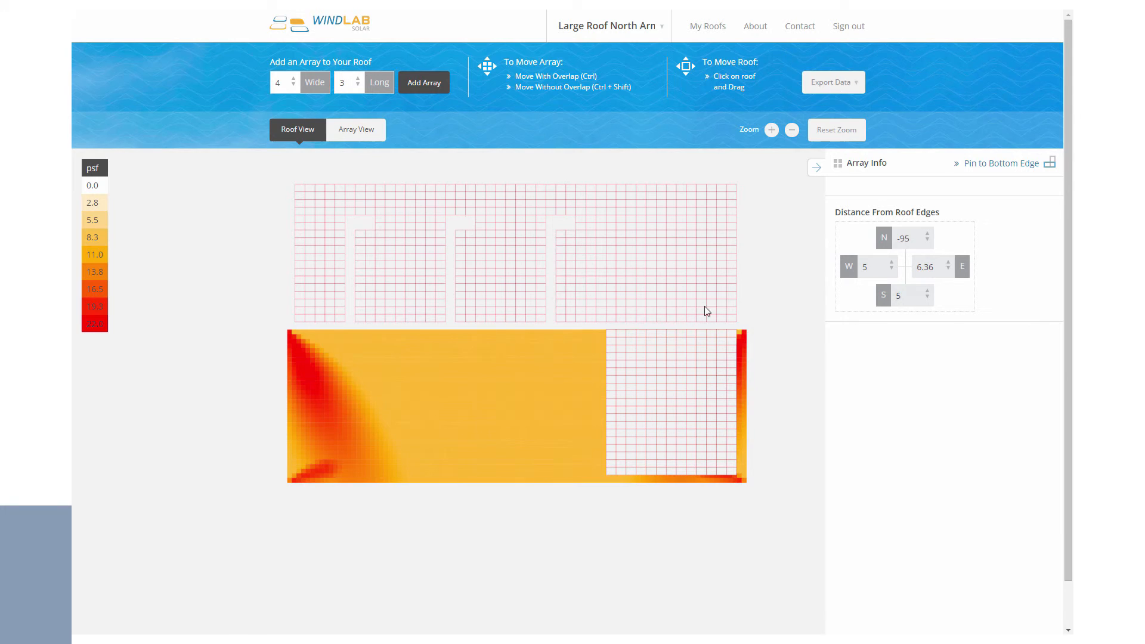
Set N distance 5 for all arrays to move them onto the roof, then return to My Roofs
double_click(906, 238)
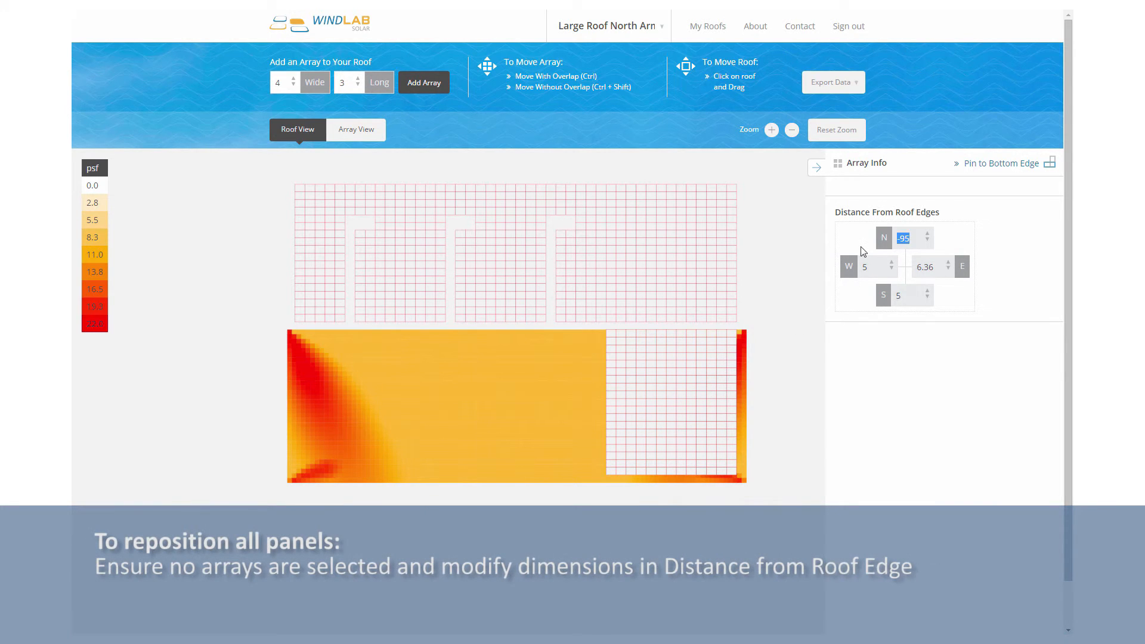
text(5)
key(Return)
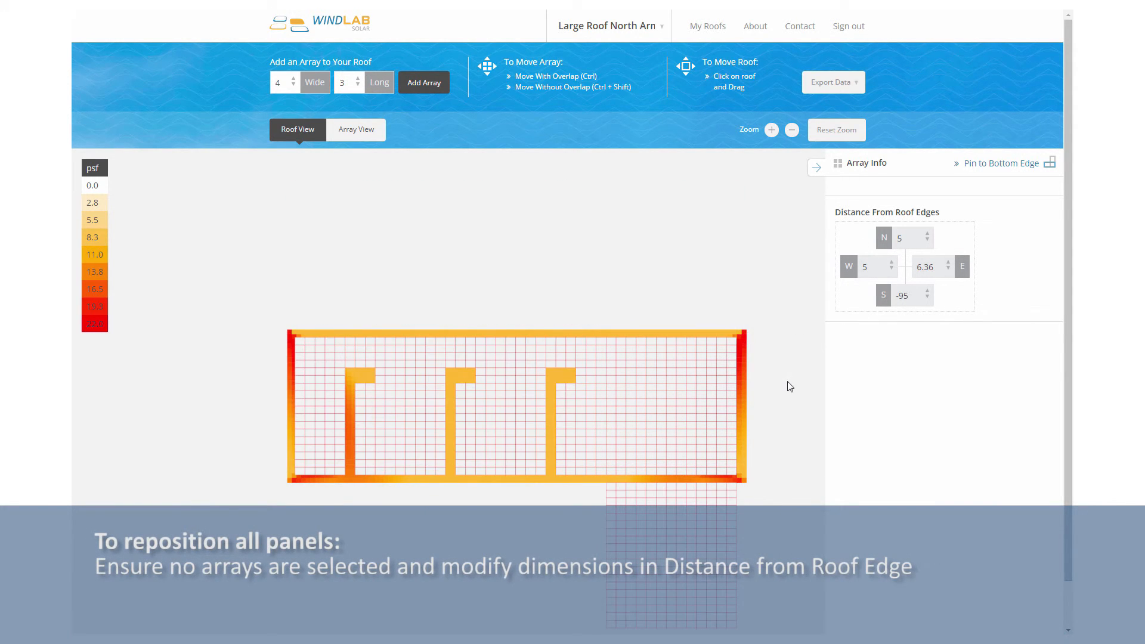
drag(771, 391, 754, 298)
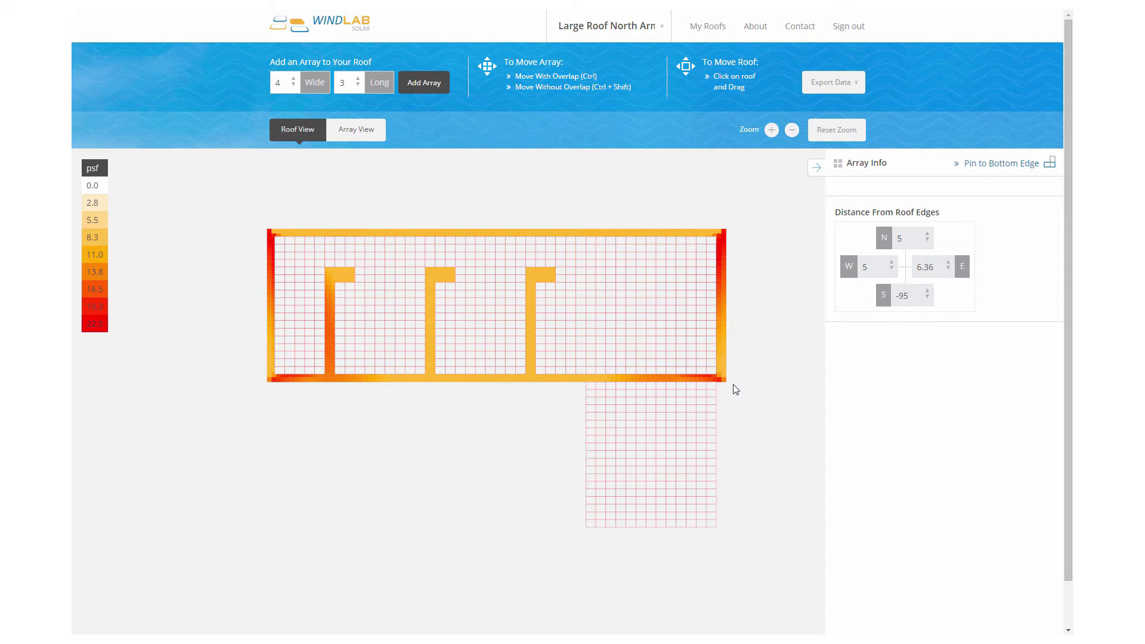
click(708, 26)
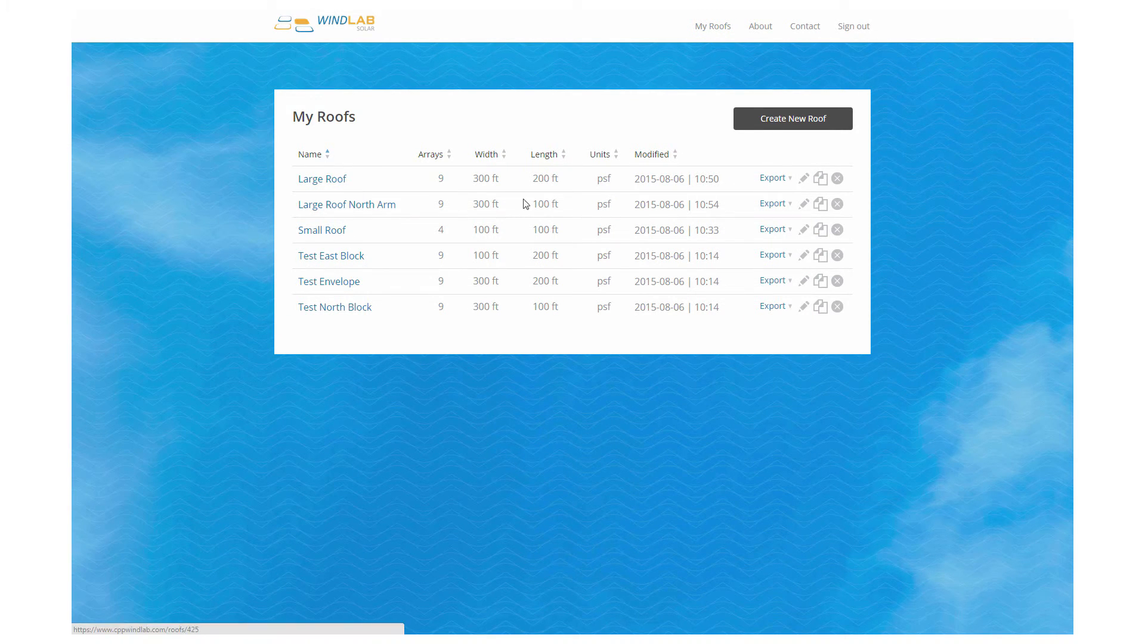
Turn off the SE corner minor and major vortices on Large Roof North Arm and save
click(803, 206)
scroll(874, 390, down, 5)
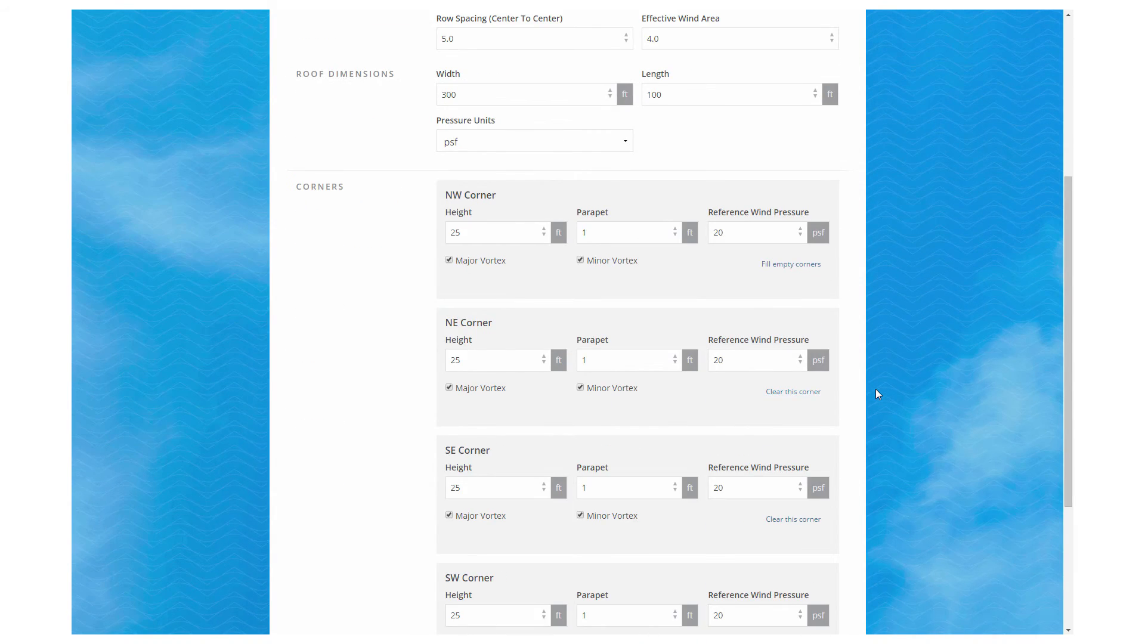
scroll(876, 390, down, 3)
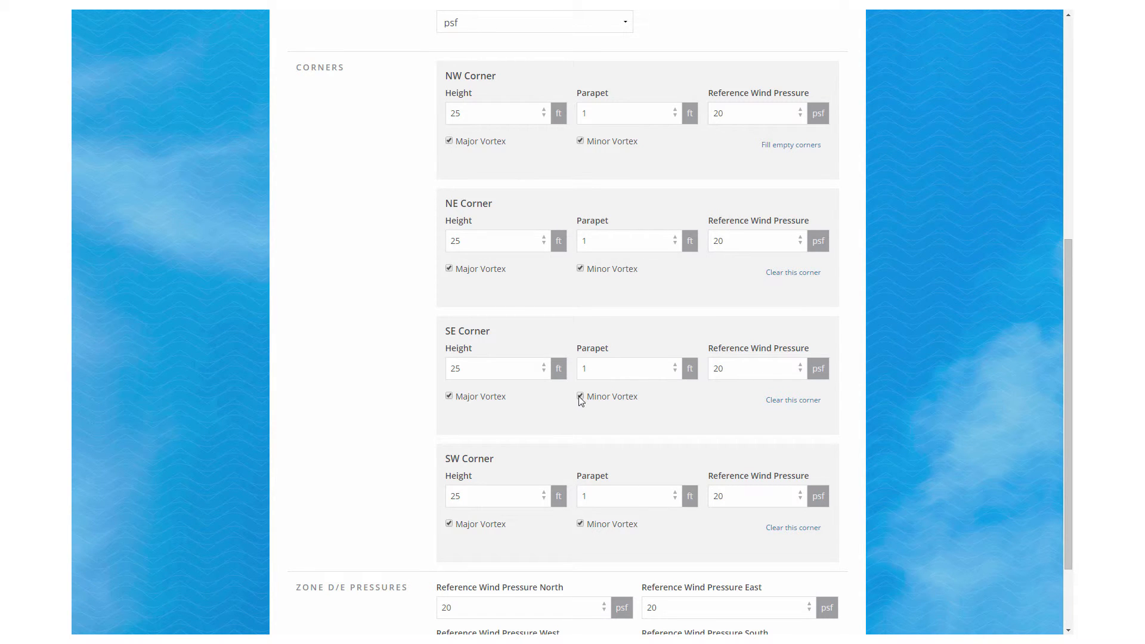
click(580, 397)
click(449, 397)
scroll(960, 394, down, 3)
click(791, 609)
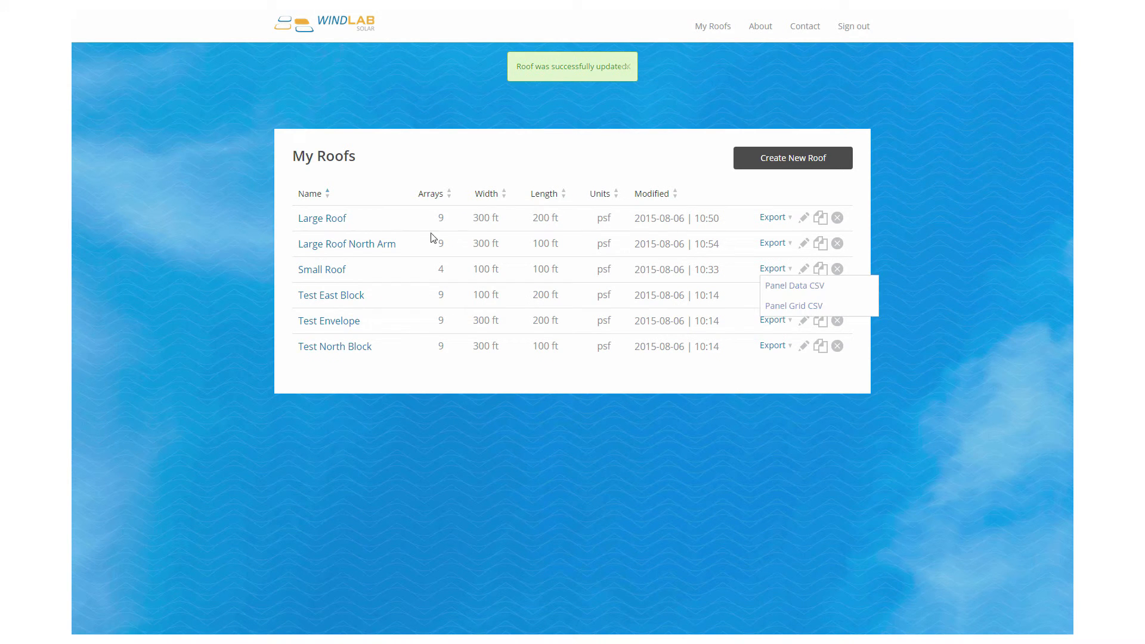
Reopen the roof, review the array and roof pressure maps, then return to My Roofs
click(357, 245)
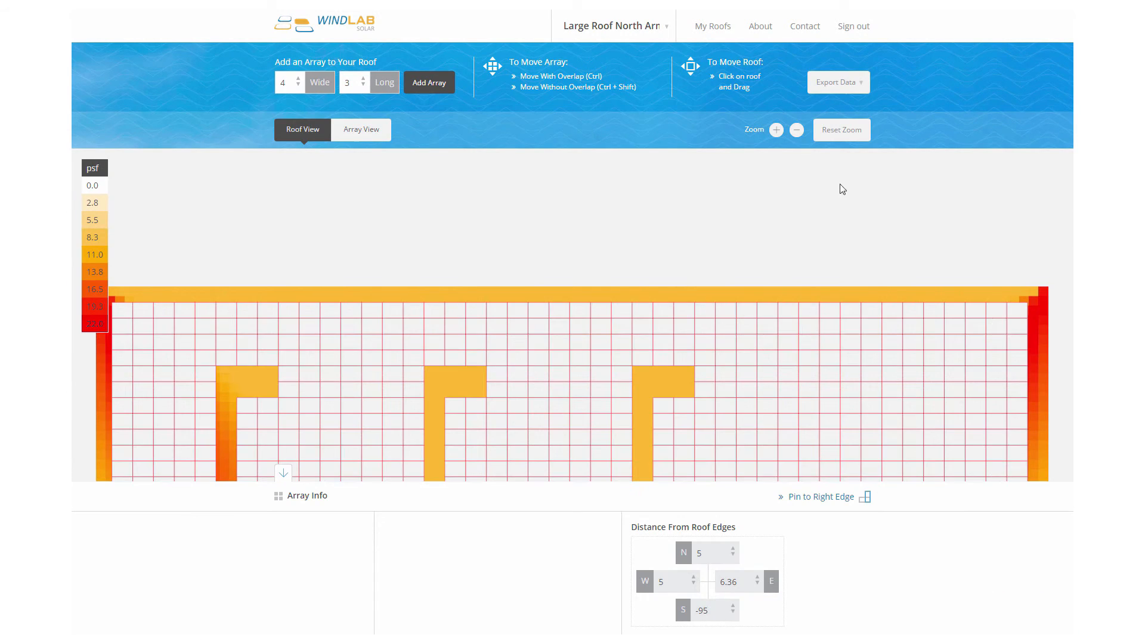
click(796, 130)
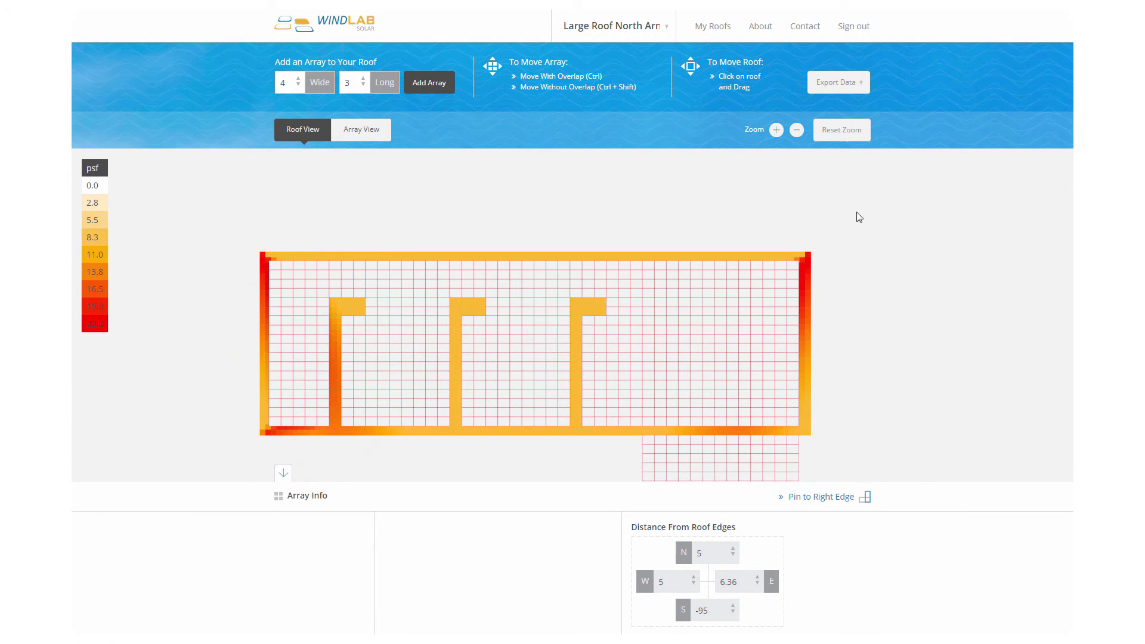
click(824, 497)
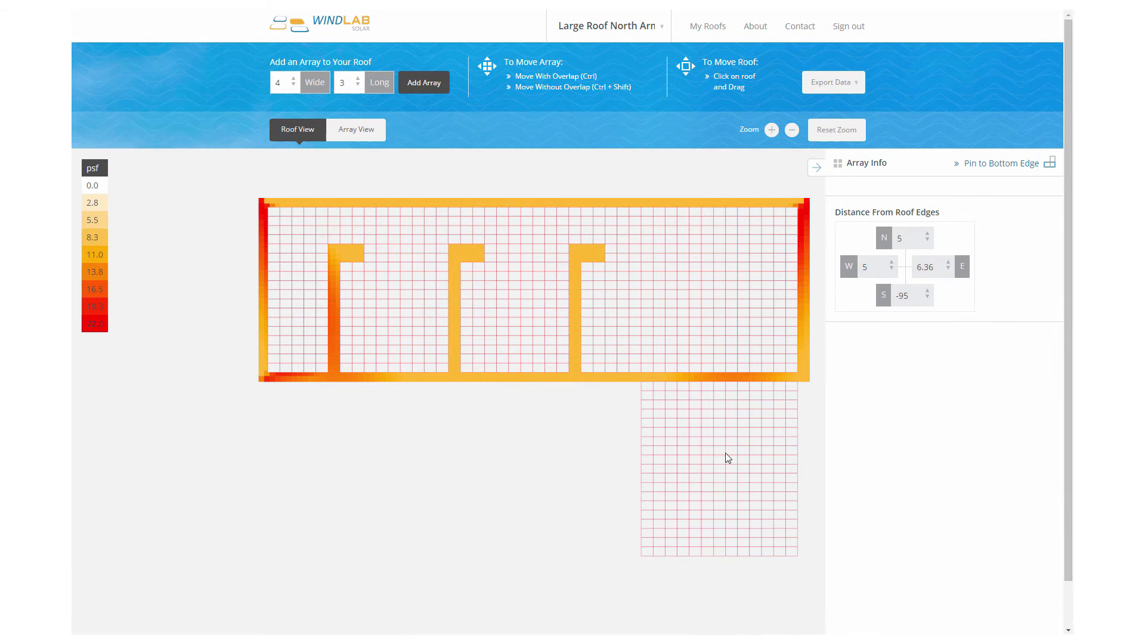
drag(546, 498, 521, 498)
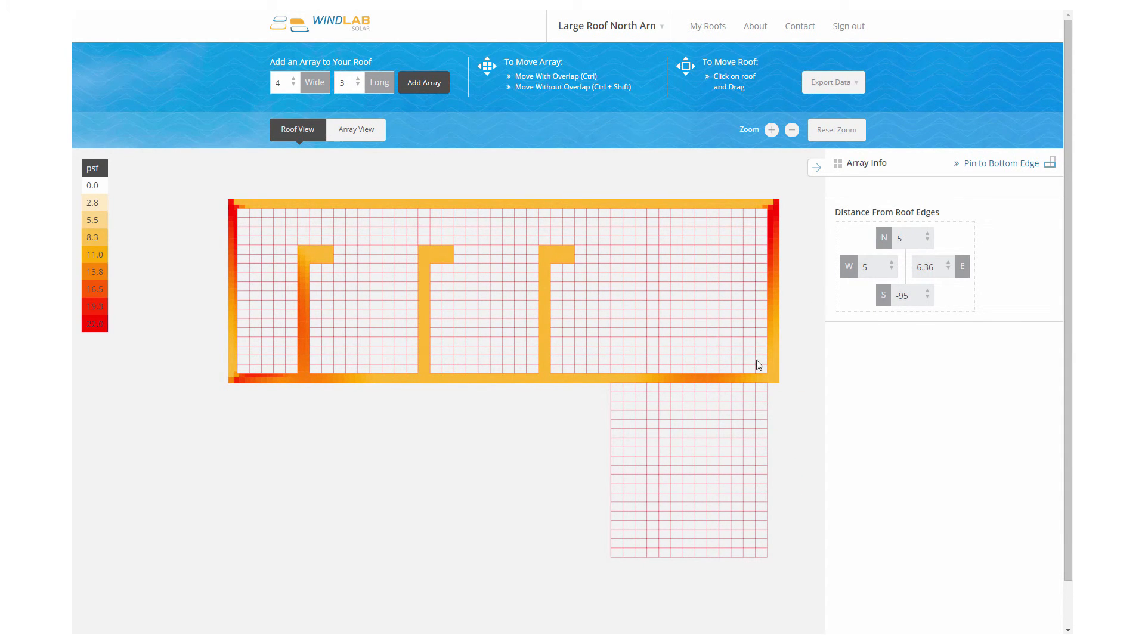
click(356, 135)
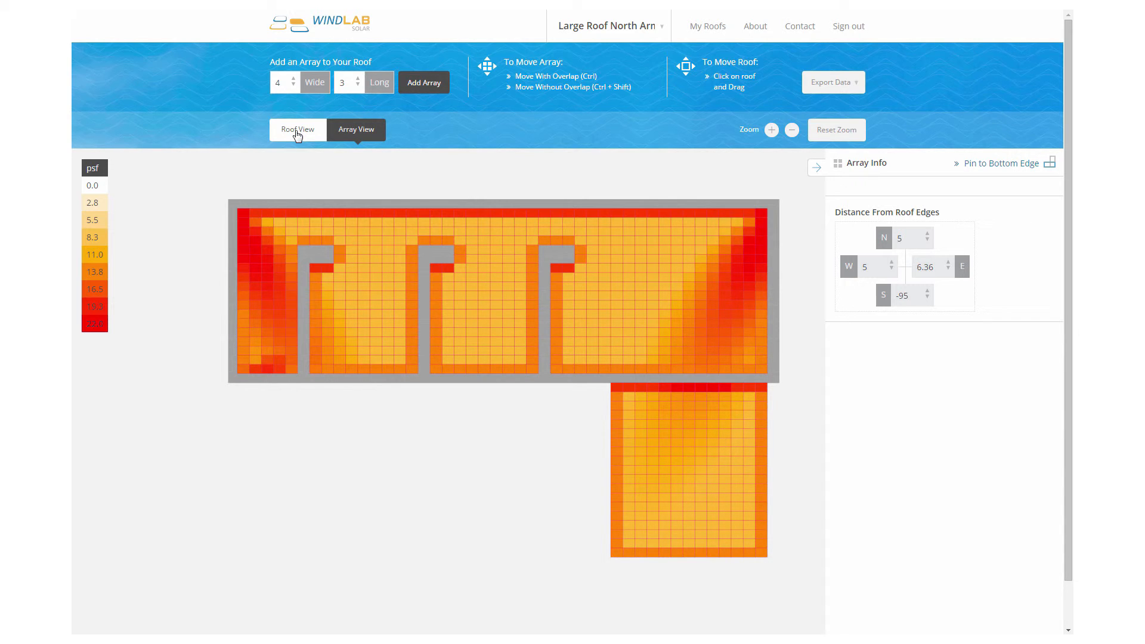
click(297, 131)
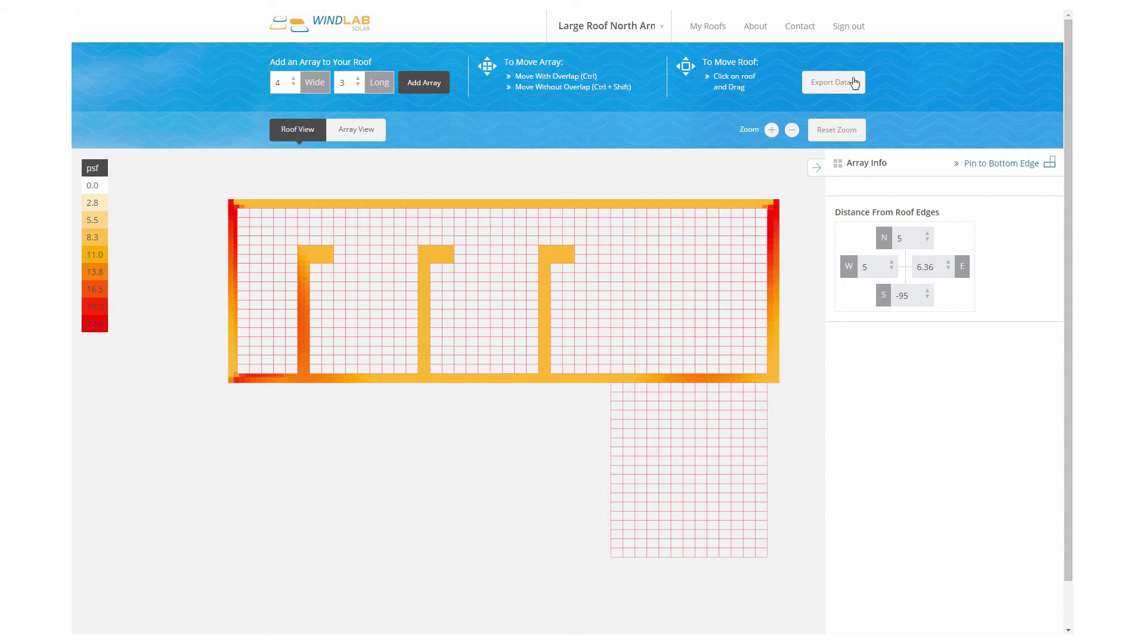
click(707, 25)
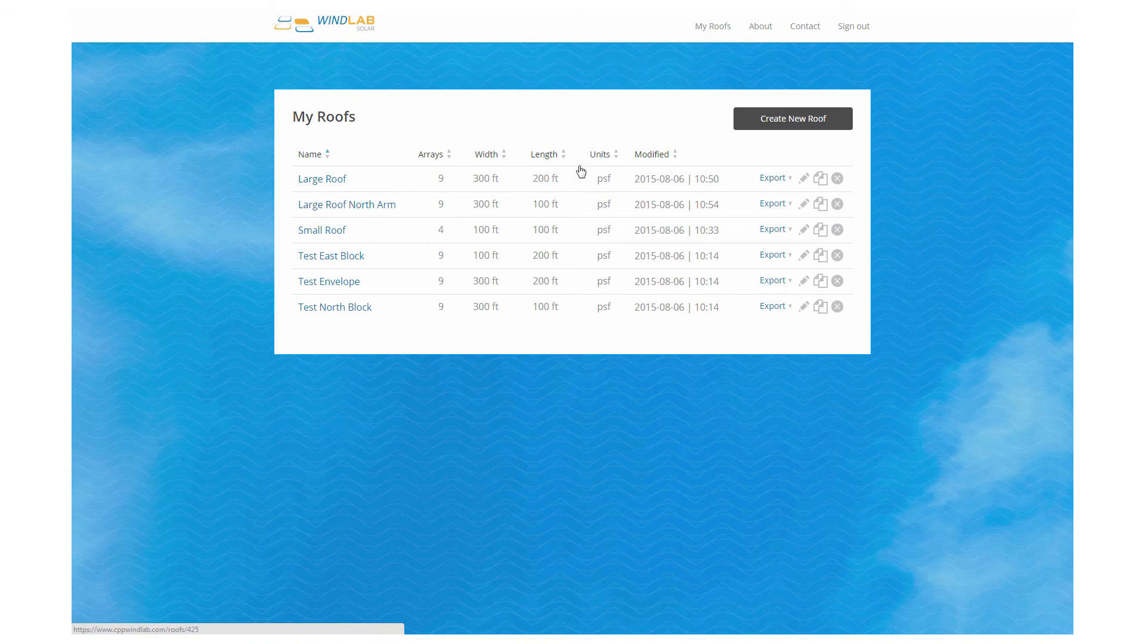
Clone Large Roof North Arm and resize the copy to Width 100 ft, Length 200 ft
click(820, 204)
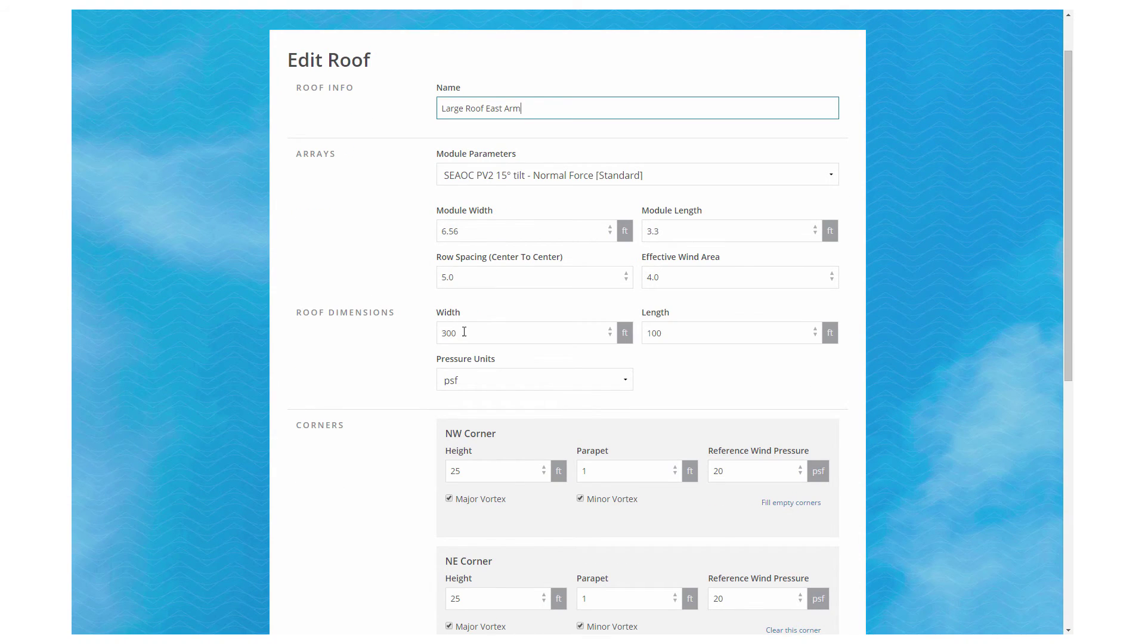
drag(463, 333, 422, 329)
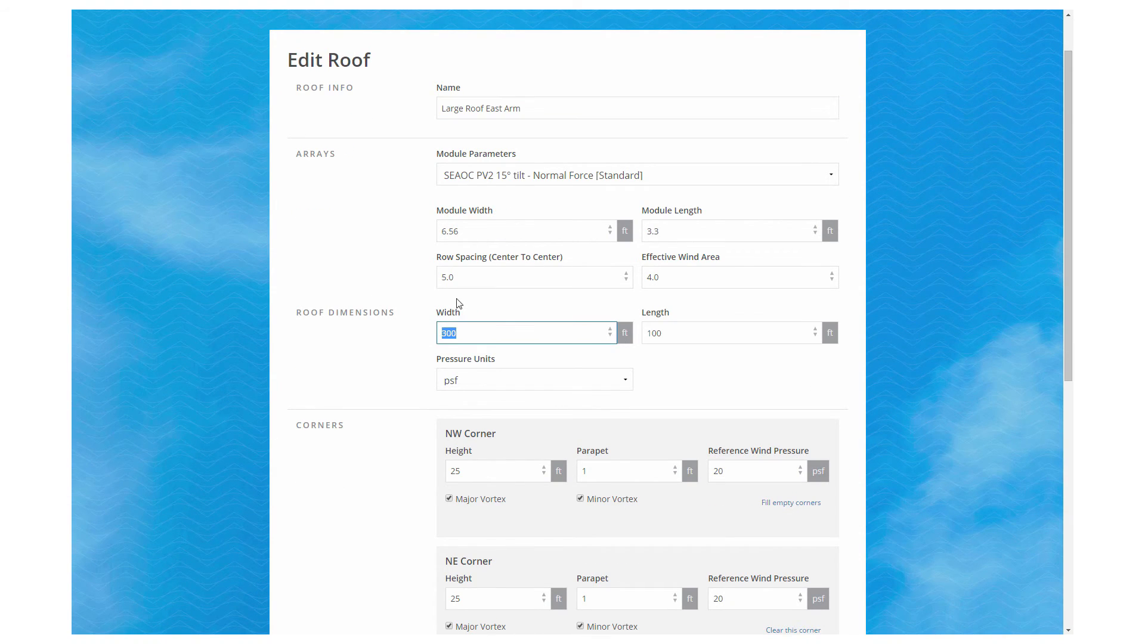
text(100)
drag(662, 334, 631, 322)
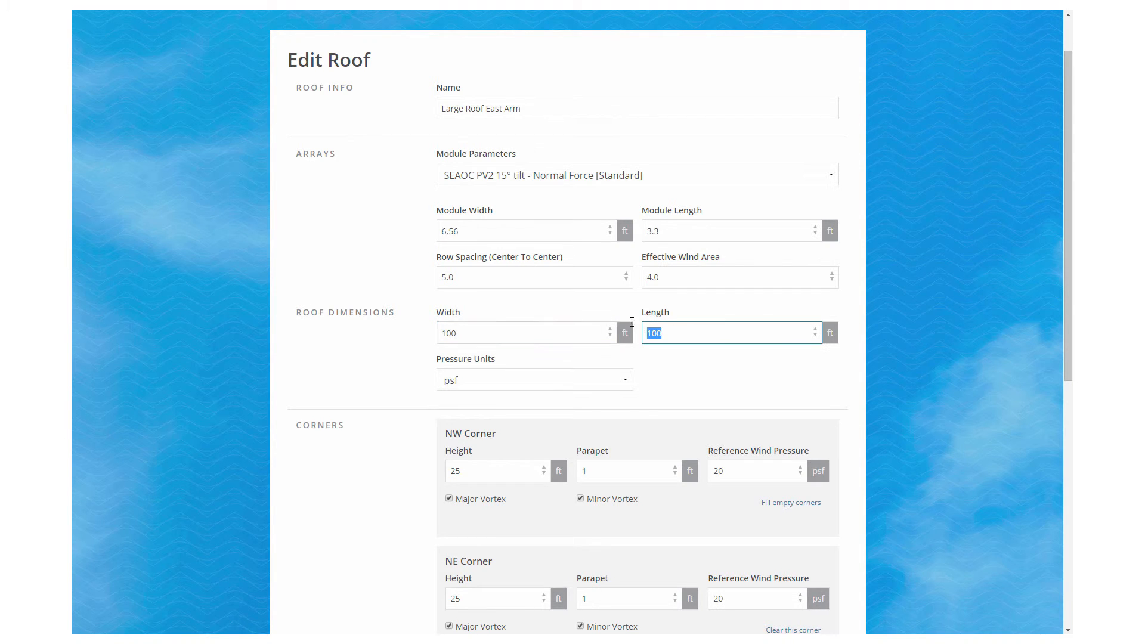
text(200)
scroll(903, 385, down, 2)
scroll(903, 385, down, 2)
scroll(905, 387, down, 2)
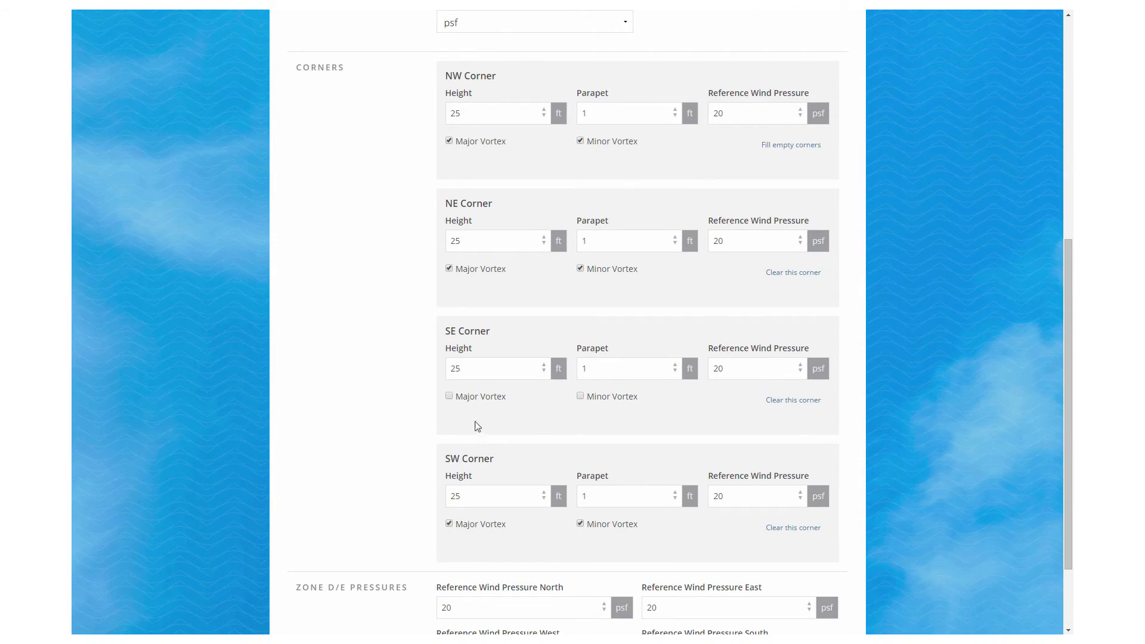
Enable SE corner vortices, turn off both NW corner vortices, save as Large Roof East Arm and load it
click(450, 397)
click(450, 142)
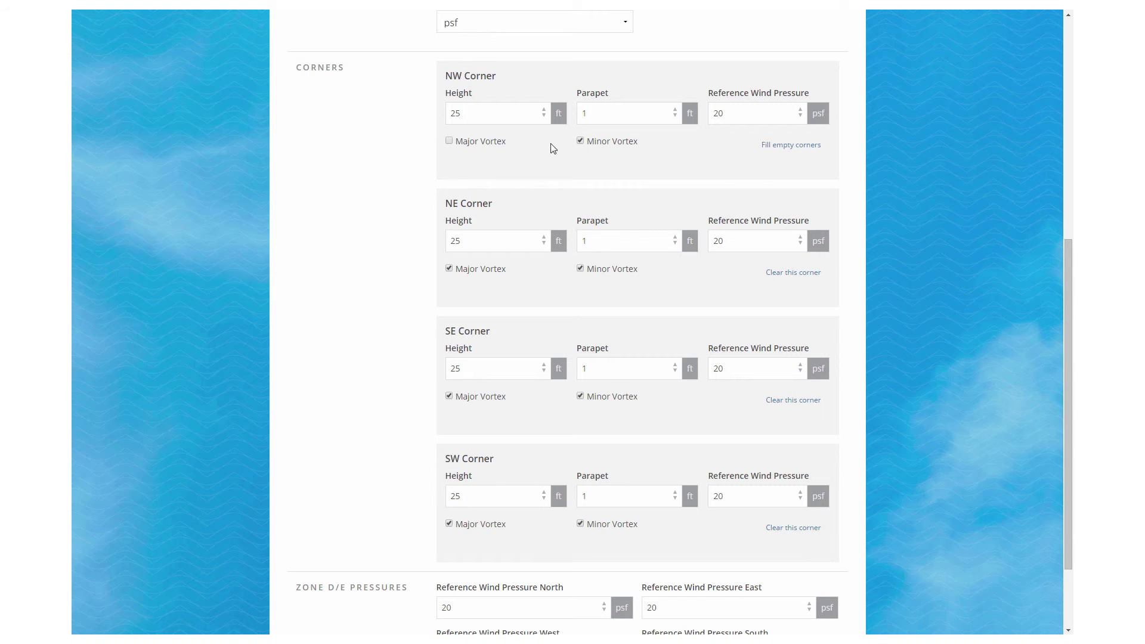
click(581, 141)
scroll(930, 509, down, 3)
click(801, 599)
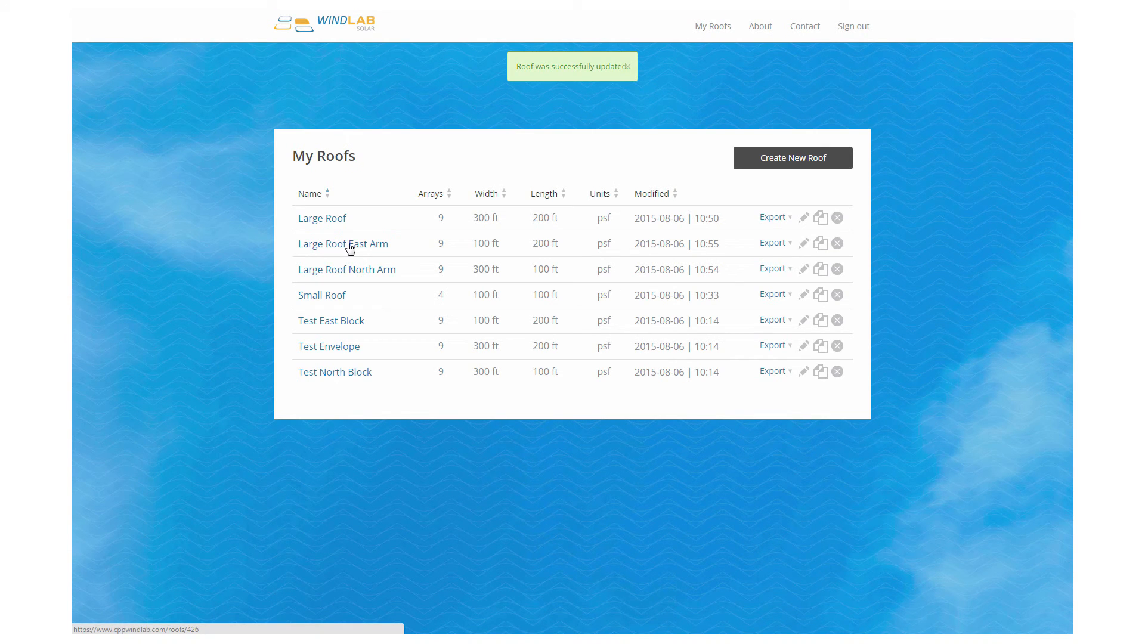
click(351, 247)
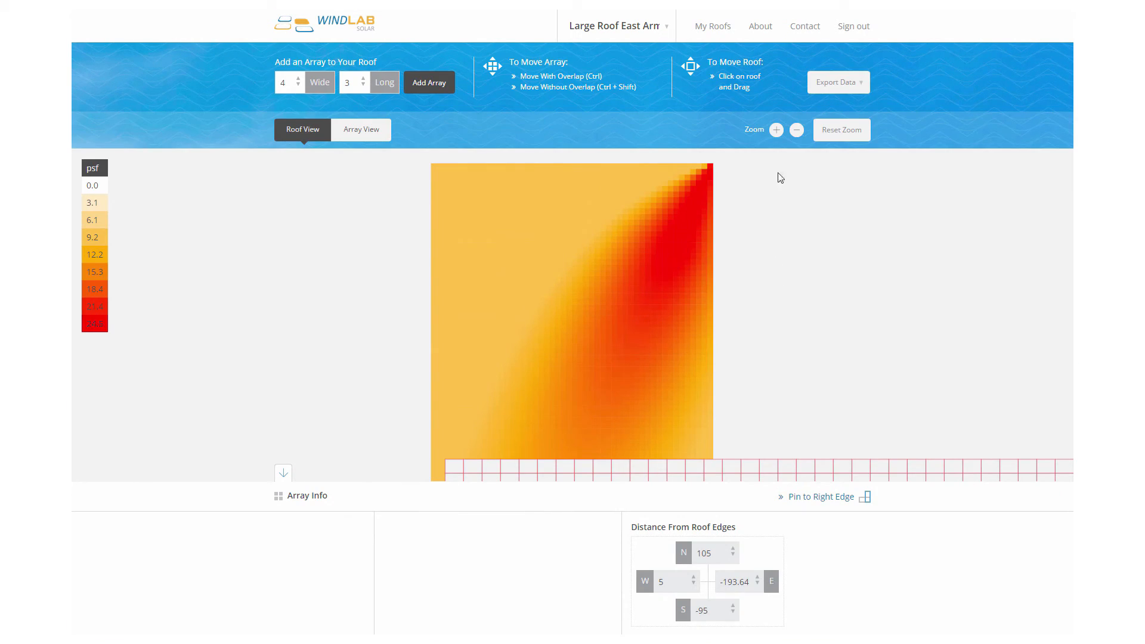
Shift all arrays W -195 and N 5 onto the East Arm roof and show pressures in Array View
click(798, 134)
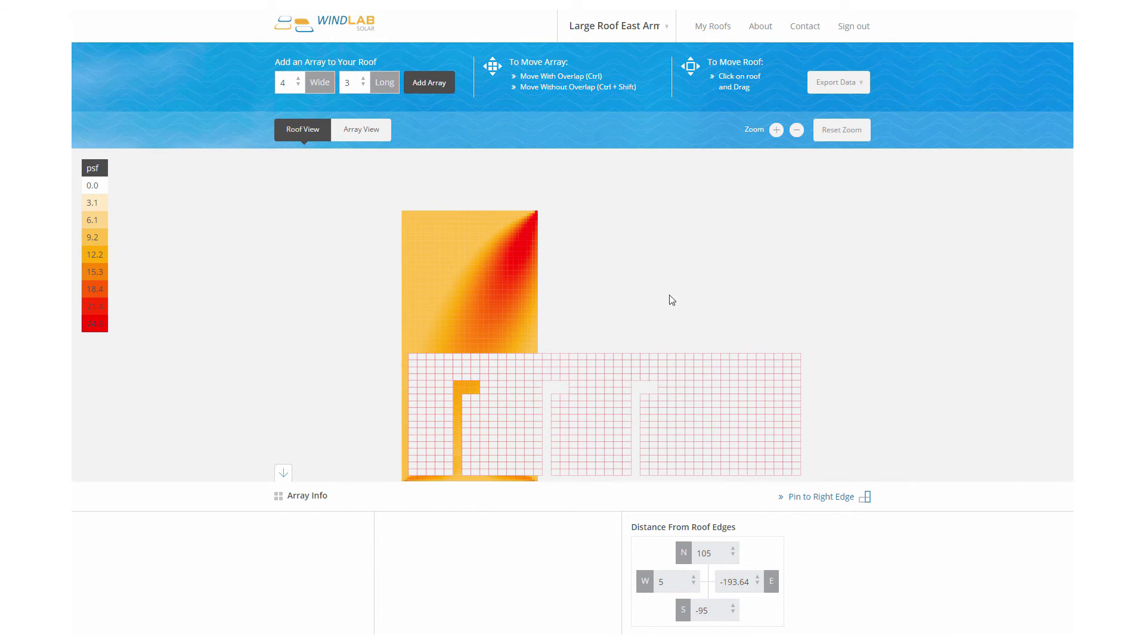
click(821, 497)
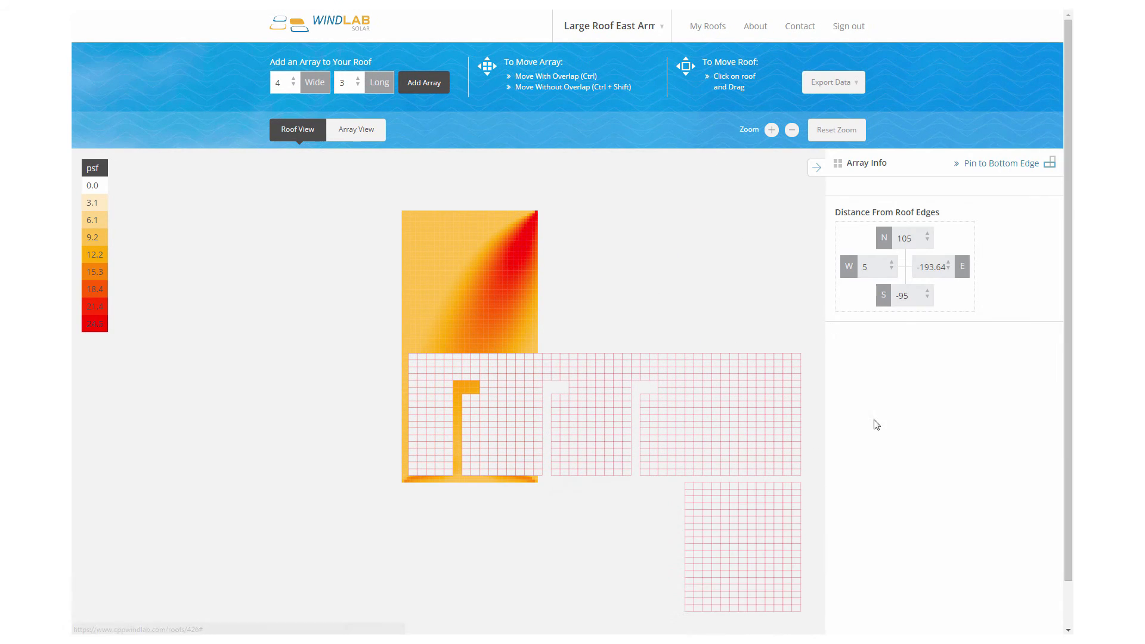
key(Return)
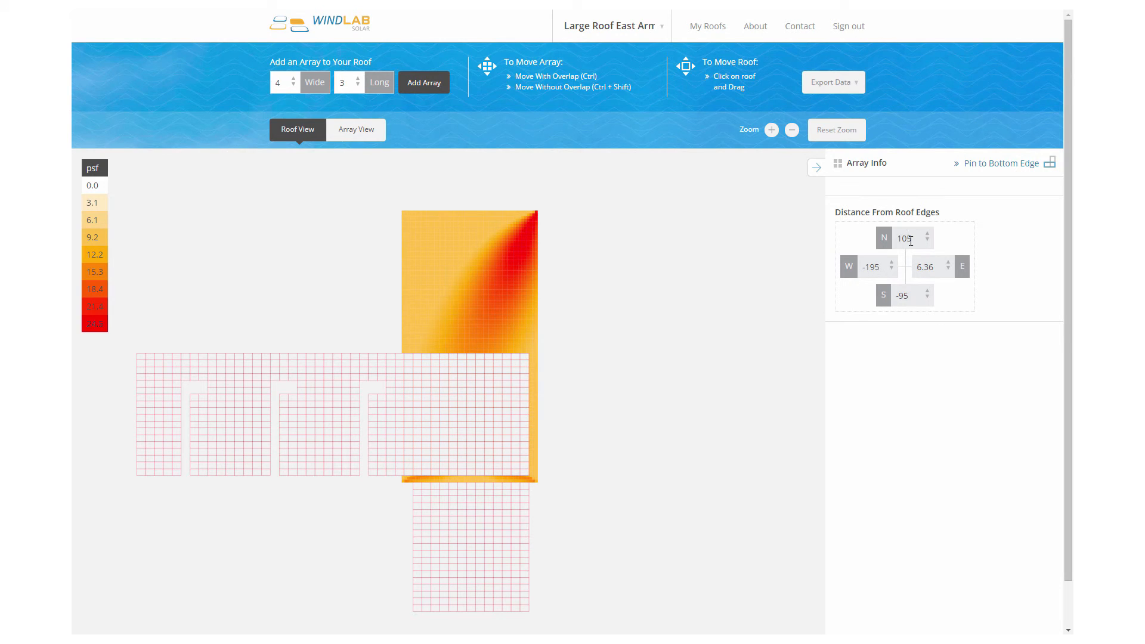
text(5)
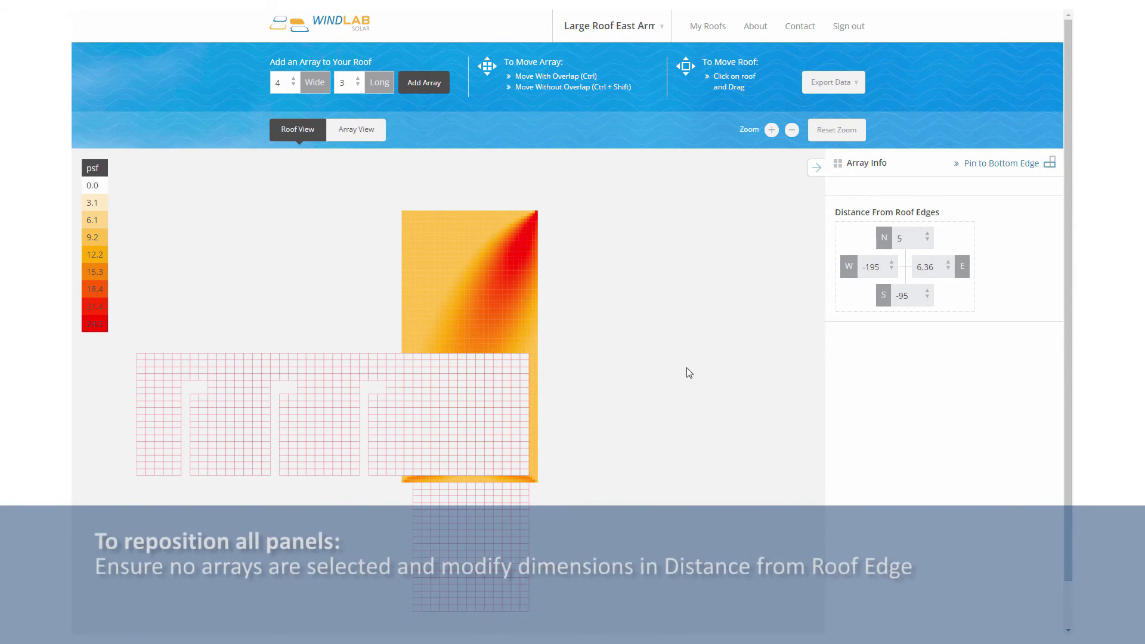
key(Return)
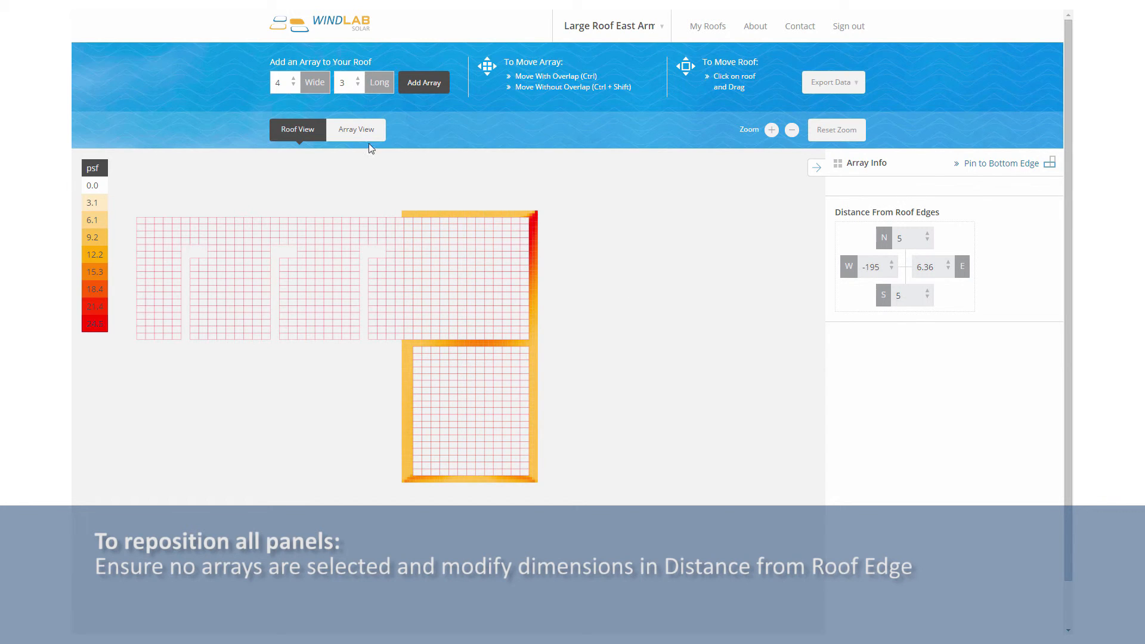
click(352, 132)
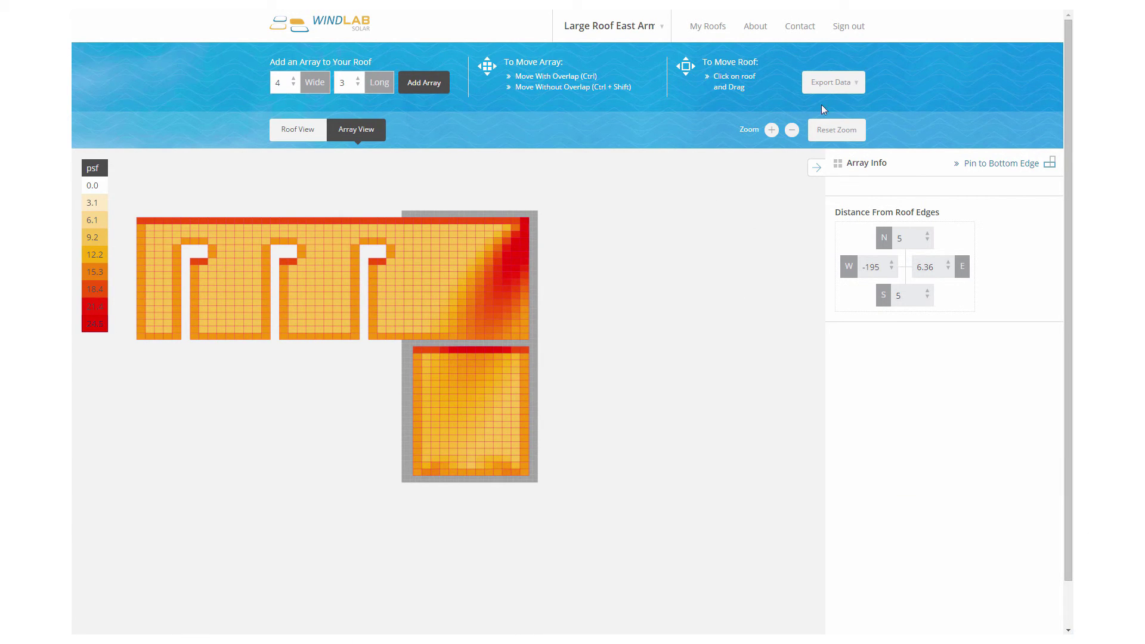
Export Panel Grid CSVs for East Arm and North Arm, then load the East Arm CSV in Excel
click(821, 85)
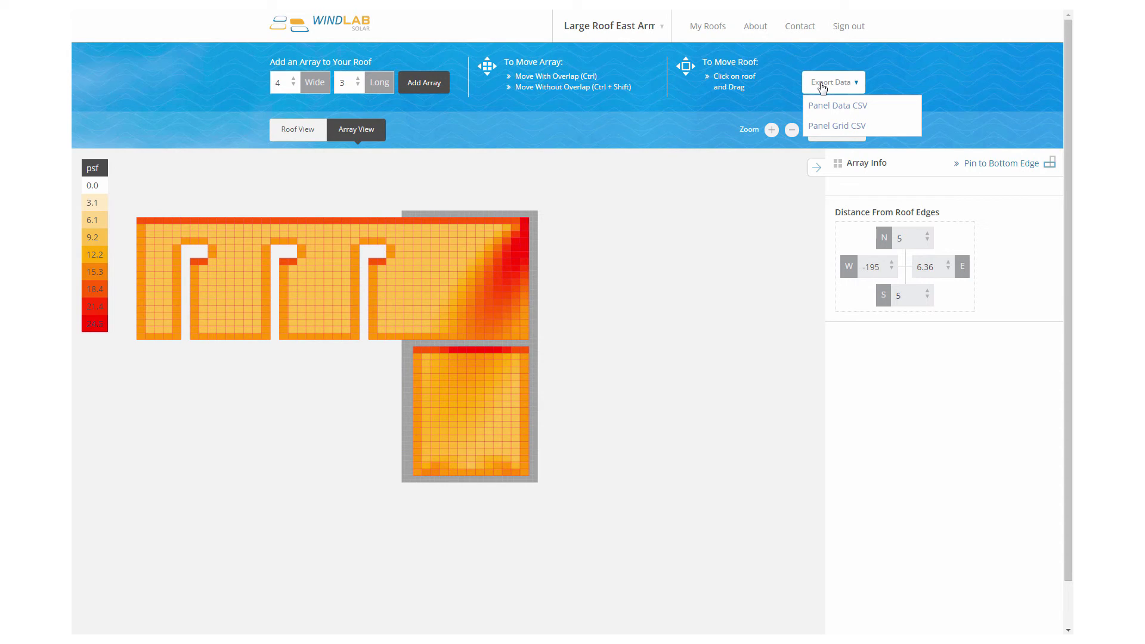
click(838, 126)
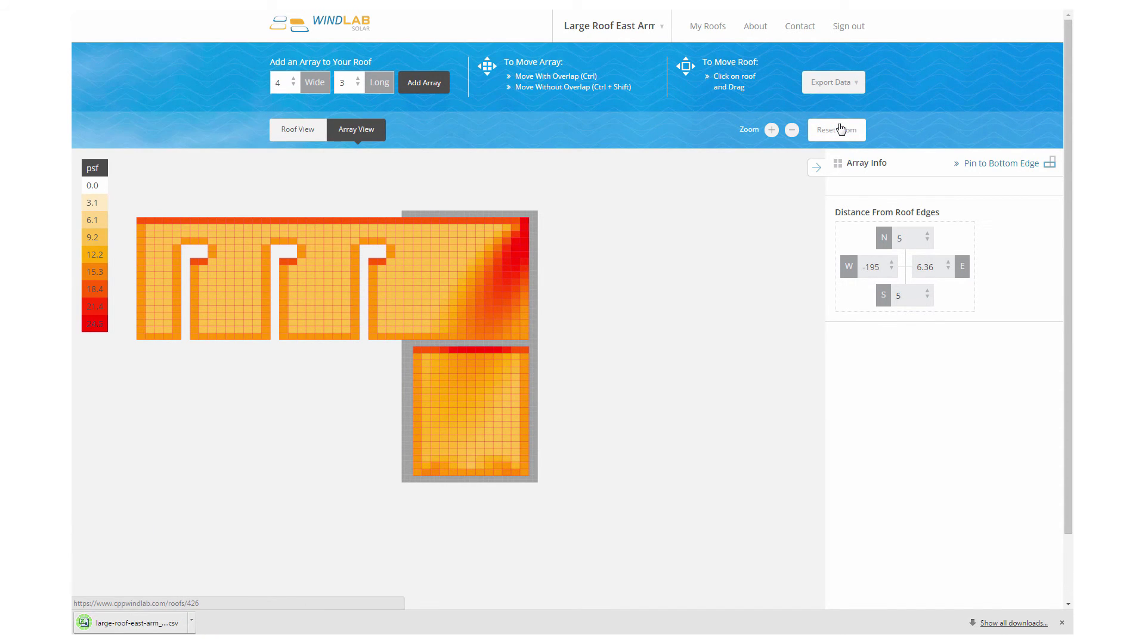
click(707, 26)
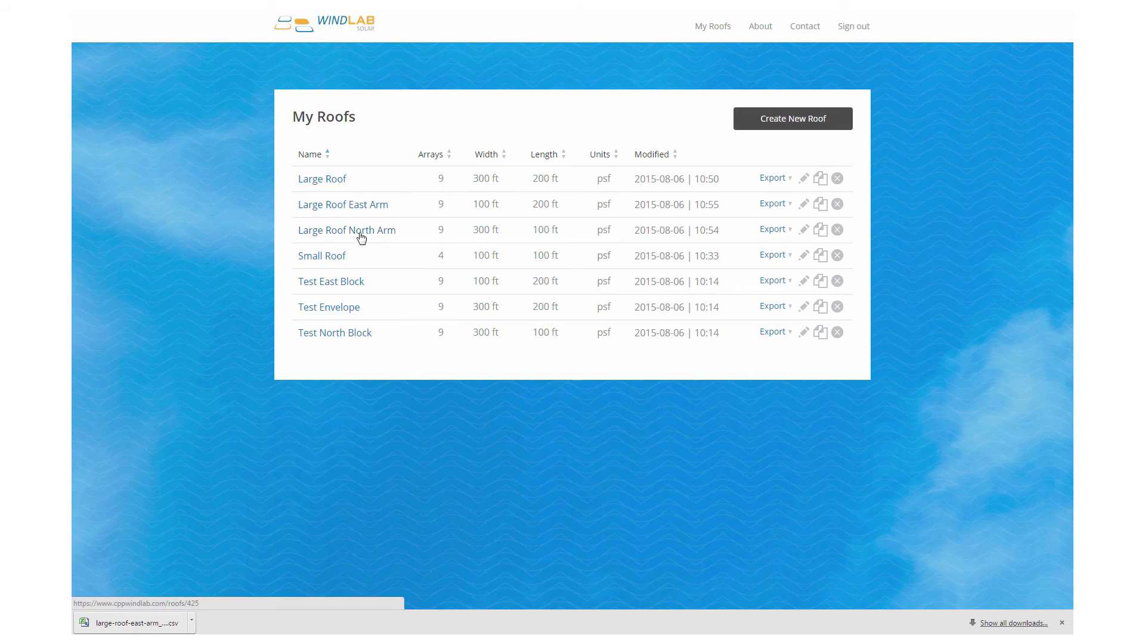
click(774, 229)
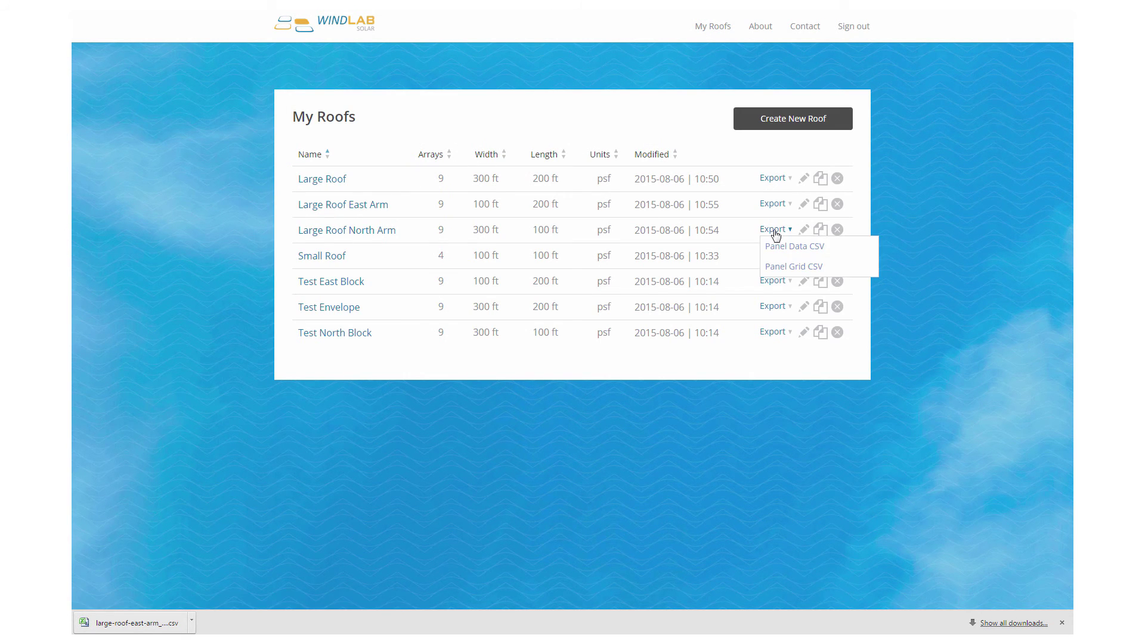
click(776, 268)
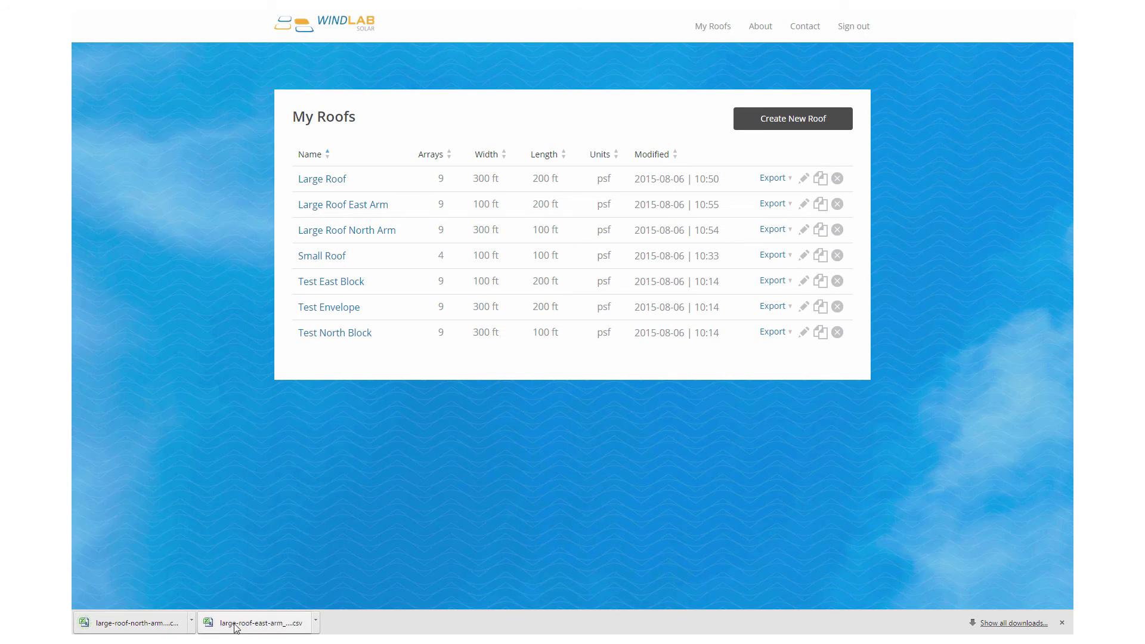
click(236, 628)
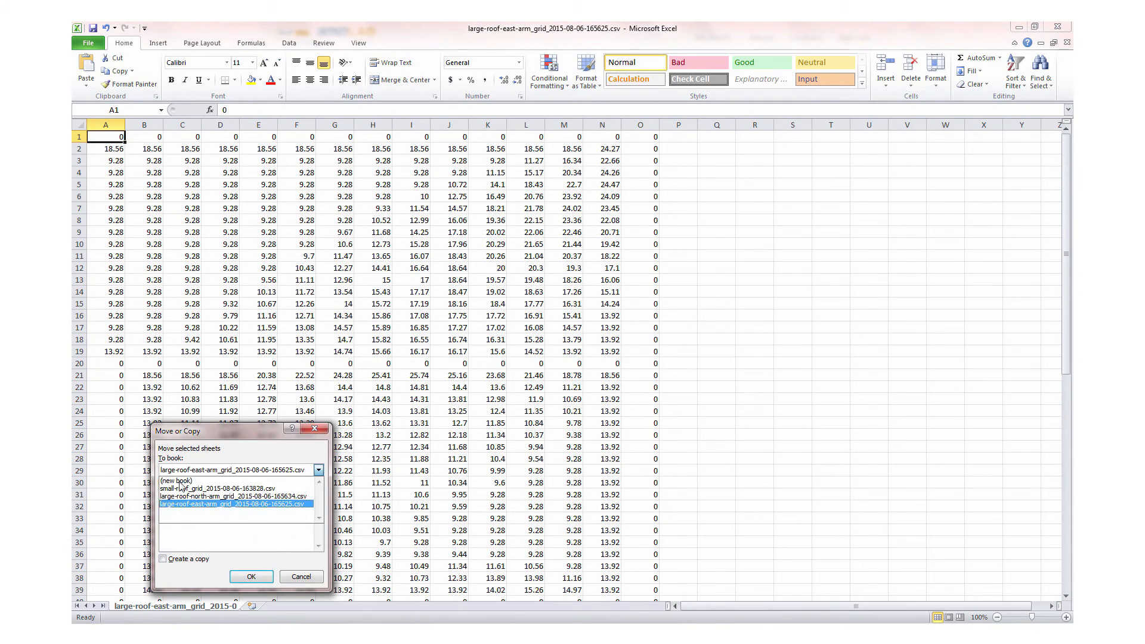
Move the East Arm sheet into the North Arm workbook and shift its data block to columns AE:AS
click(318, 470)
click(233, 494)
click(252, 577)
key(ctrl+a)
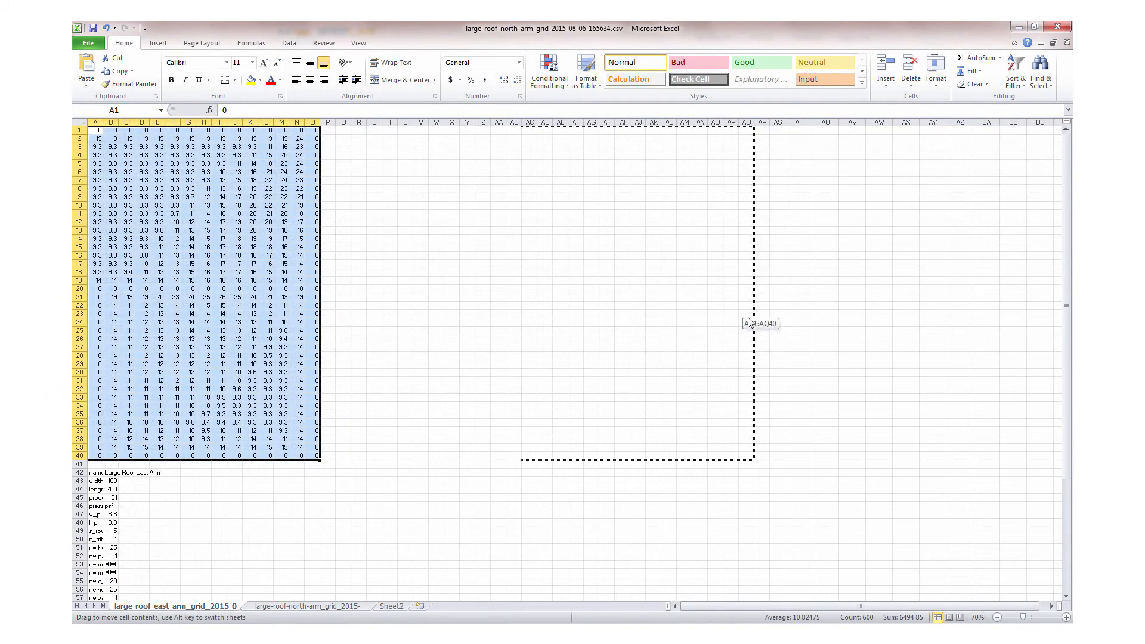
drag(329, 295, 769, 295)
click(880, 280)
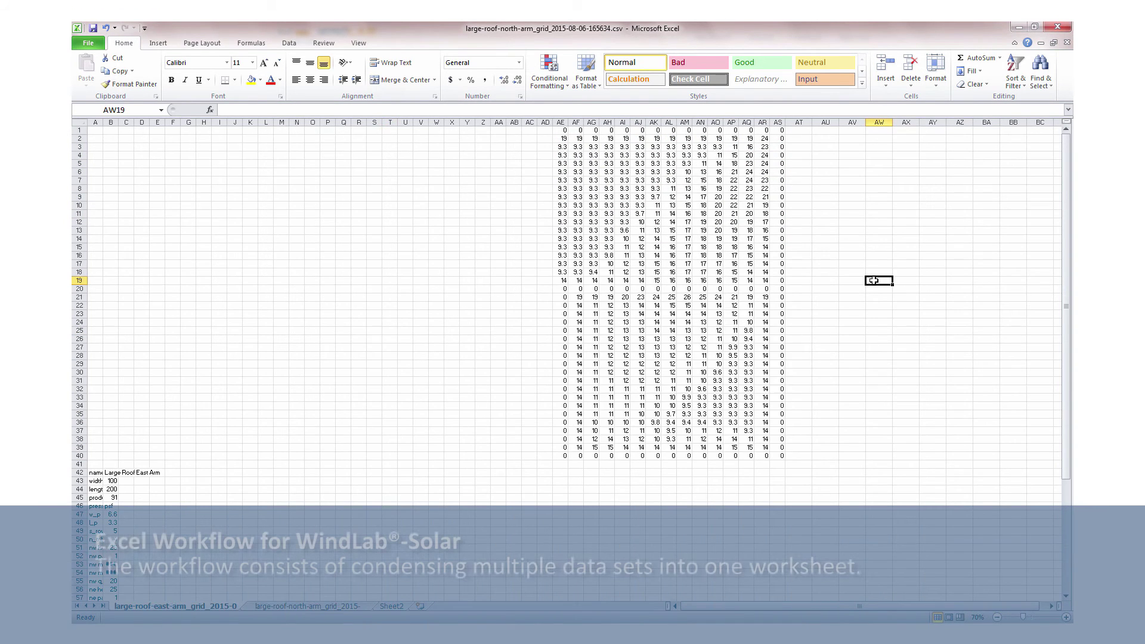
Fill the Combined sheet with cell-wise =MAX formulas under a red color scale, then return to WindLab Solar
click(391, 606)
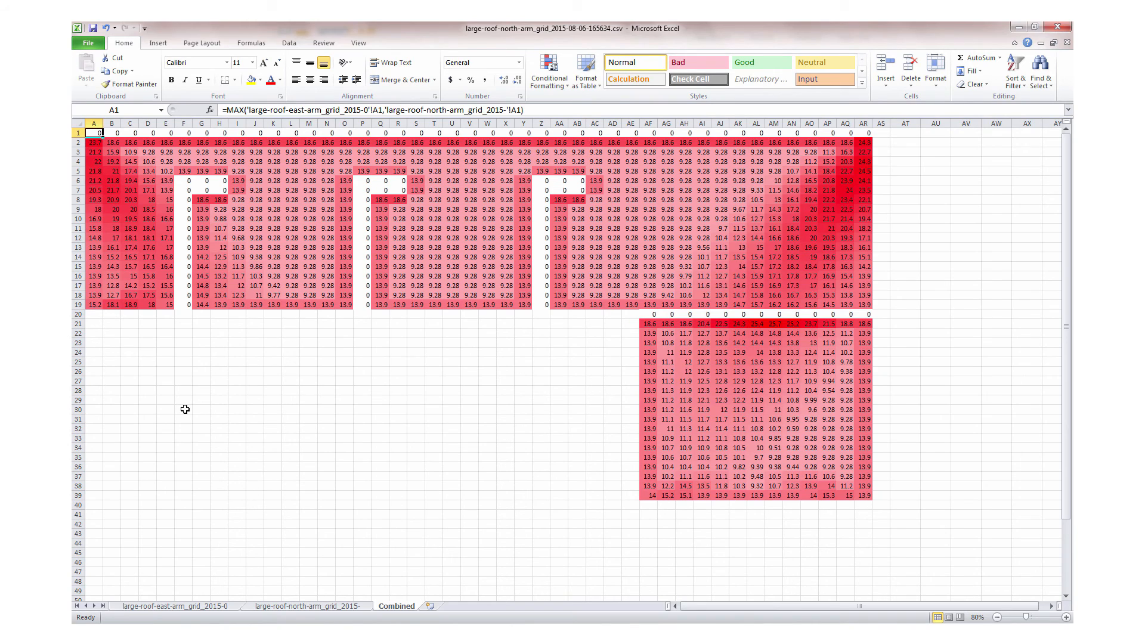
key(alt+Tab)
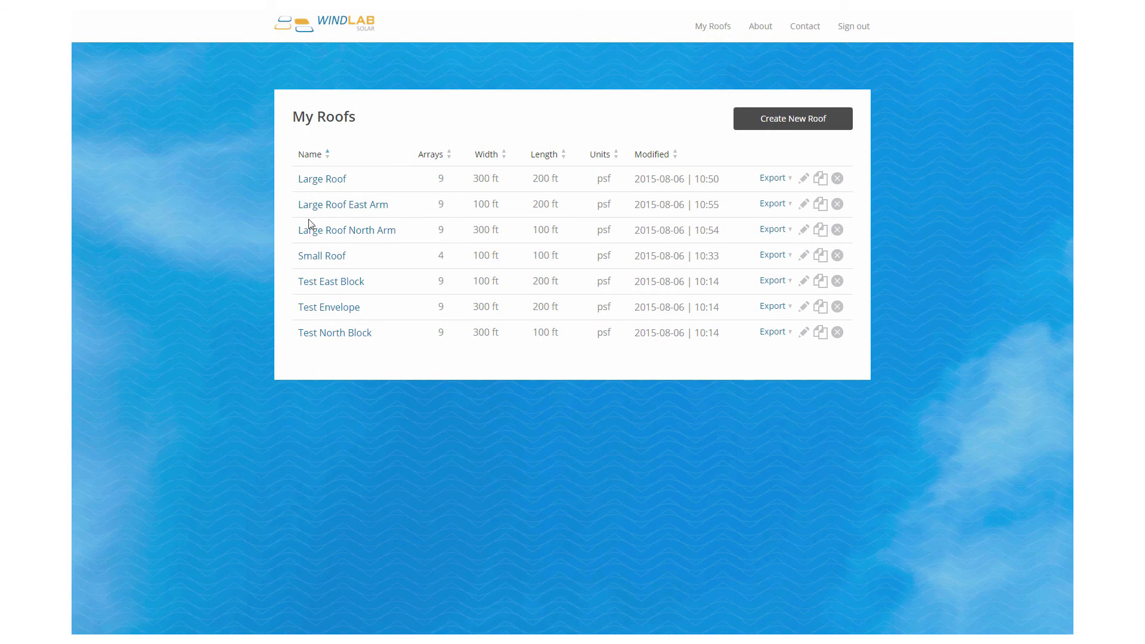
Load the Large Roof design and zoom out until the whole roof and its arrays fit
click(329, 182)
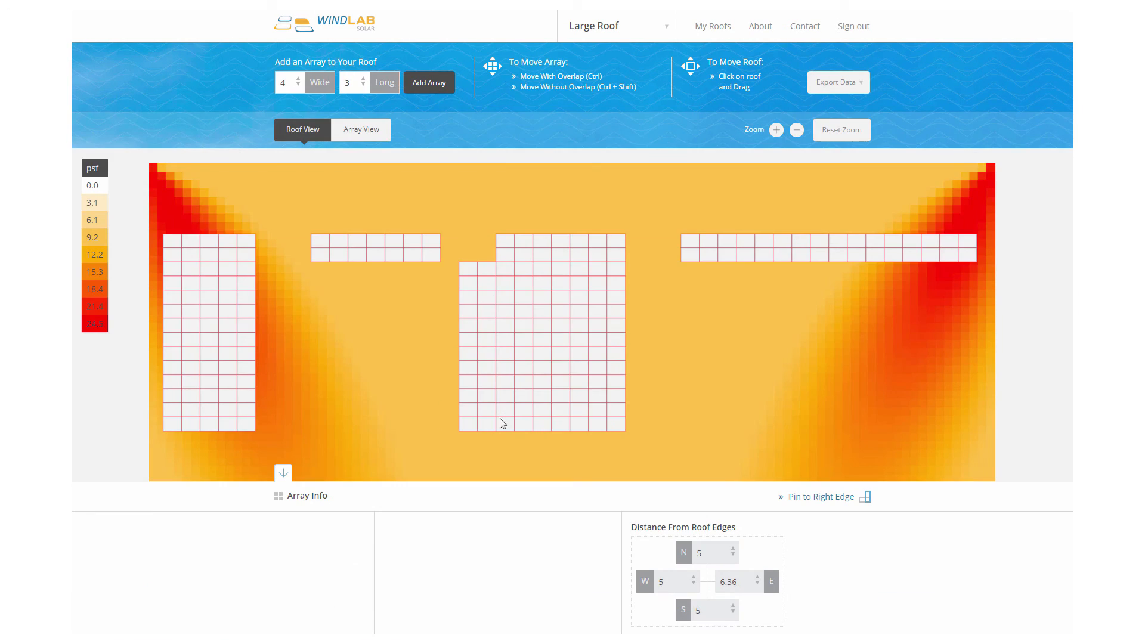
click(796, 130)
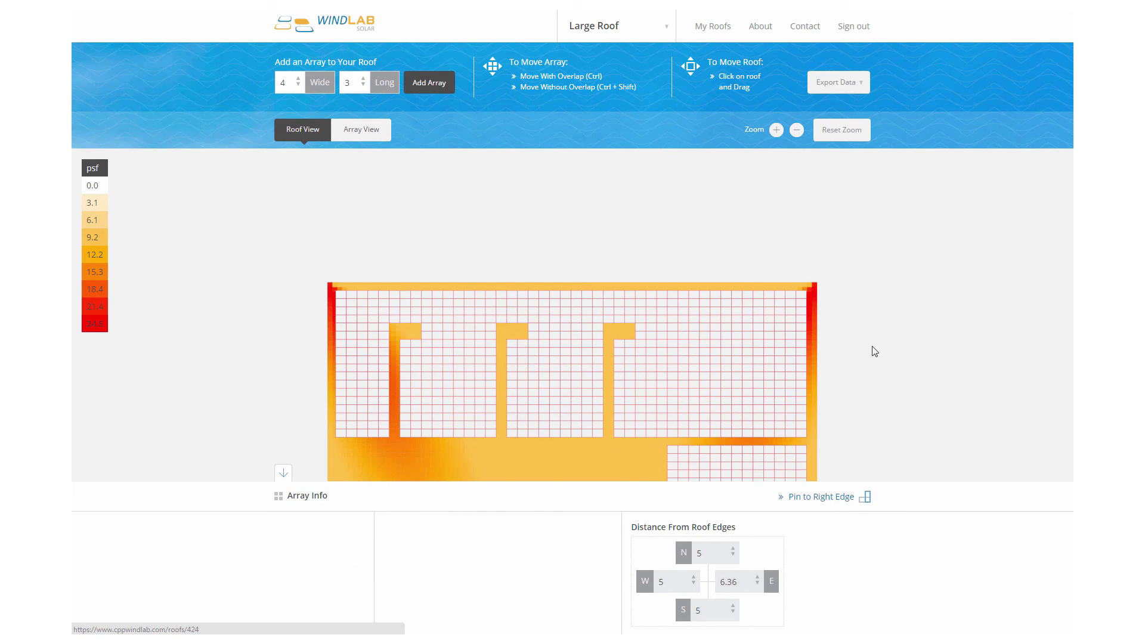
click(796, 130)
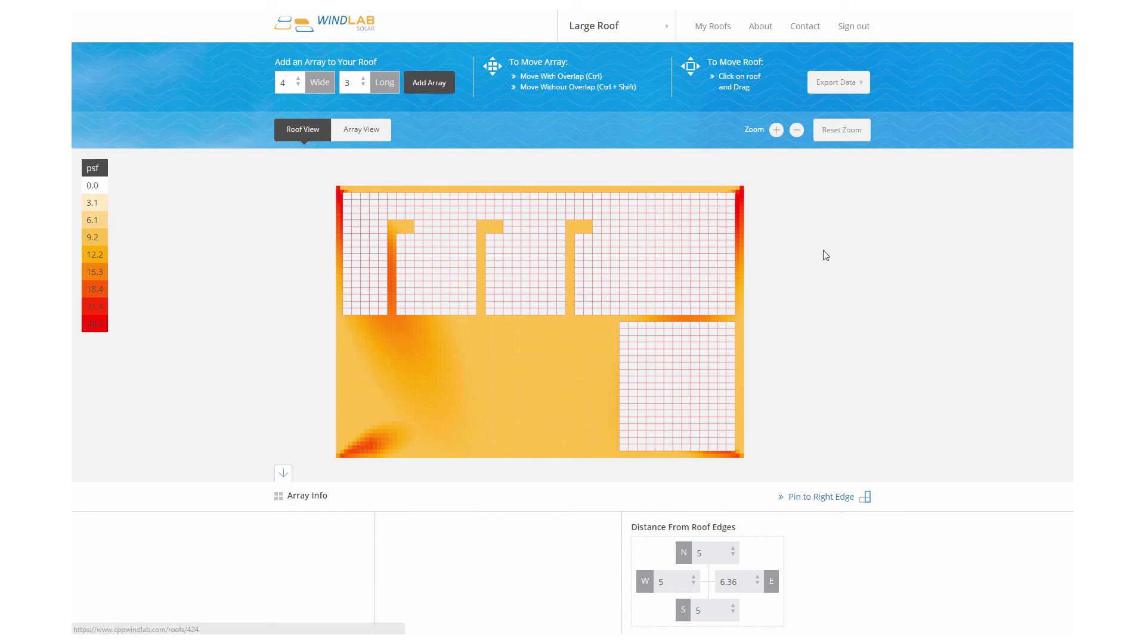